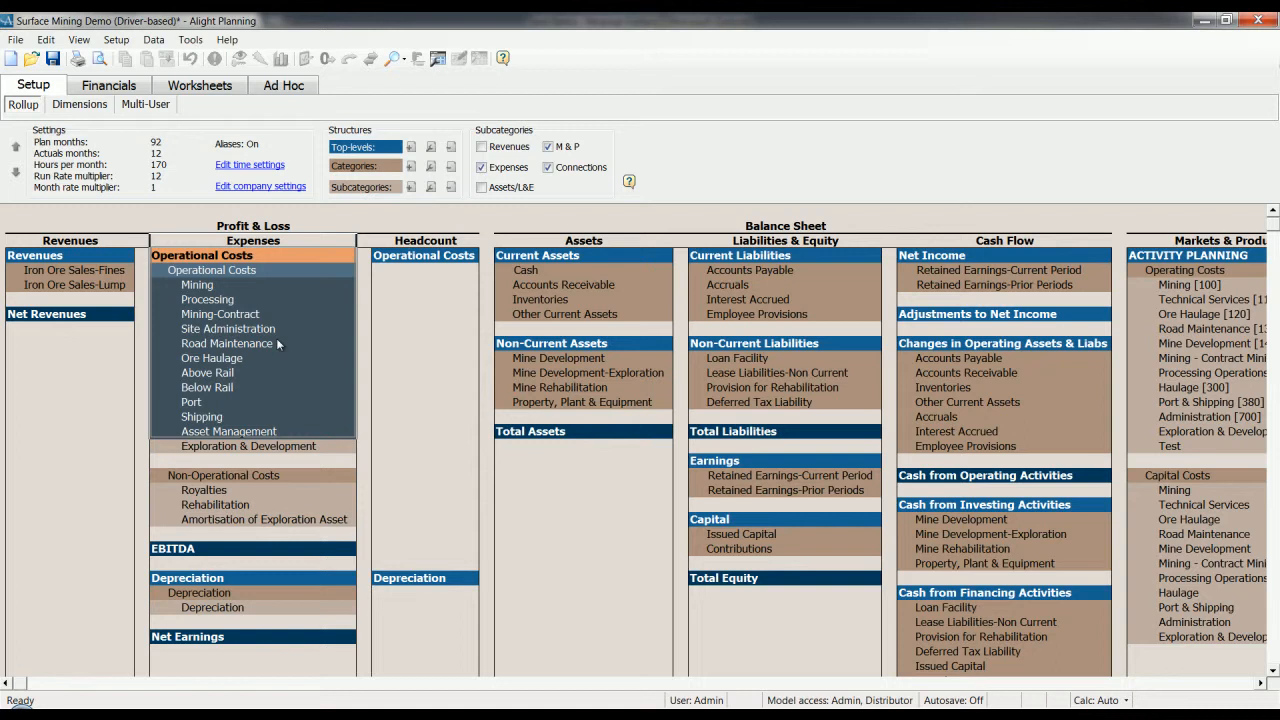
Open the Profit & Loss statement and expand Revenues, Operational Costs and its inner Operational Costs category.
double_click(278, 344)
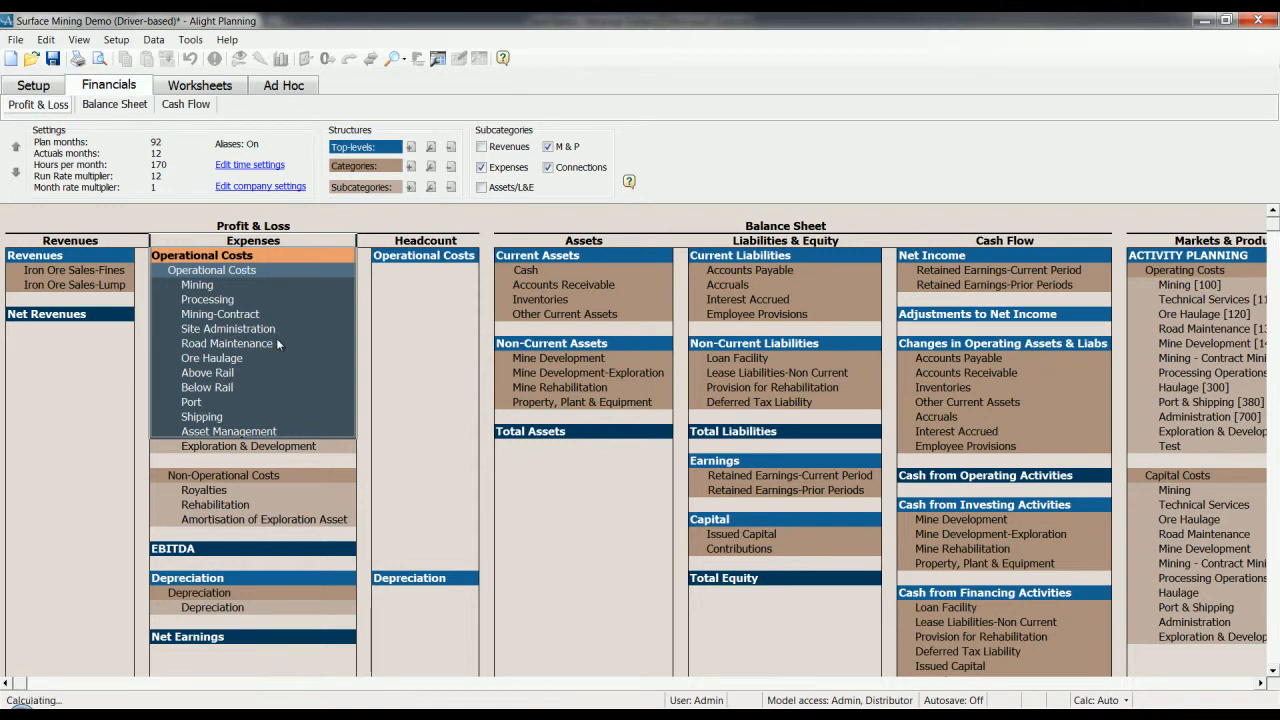
key("ctrl+Home")
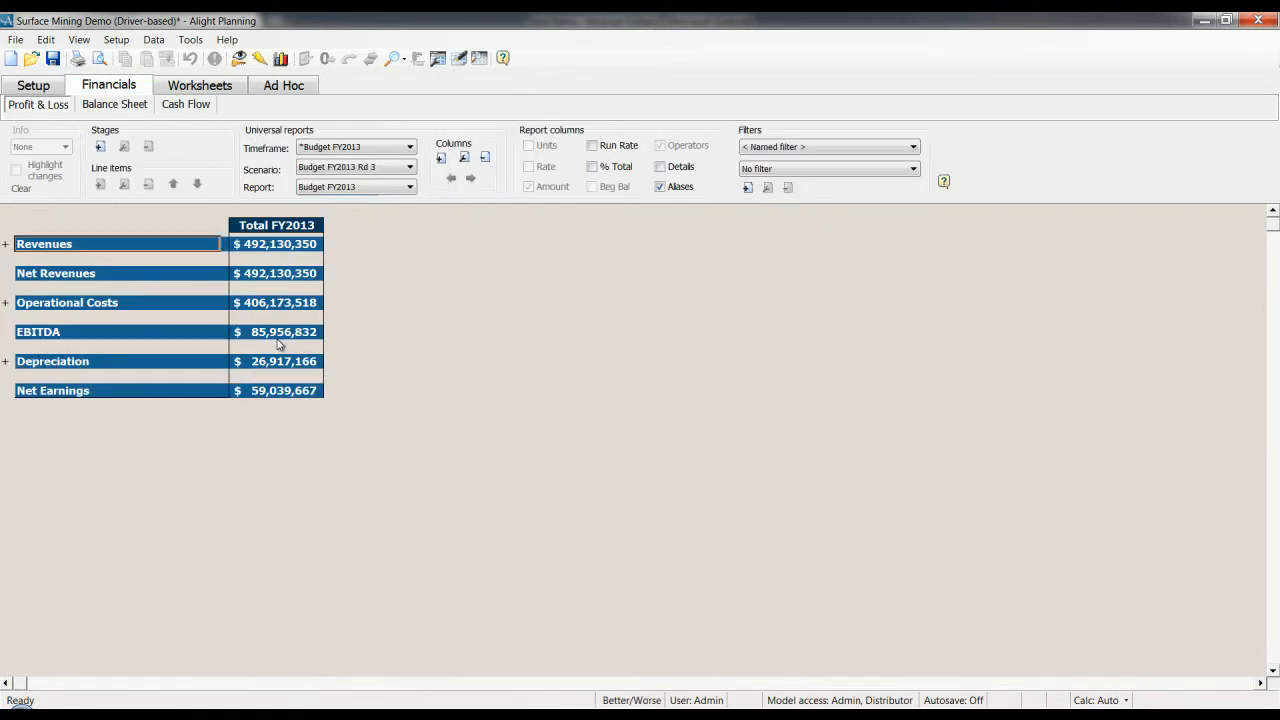
key("plus")
left_click(278, 344)
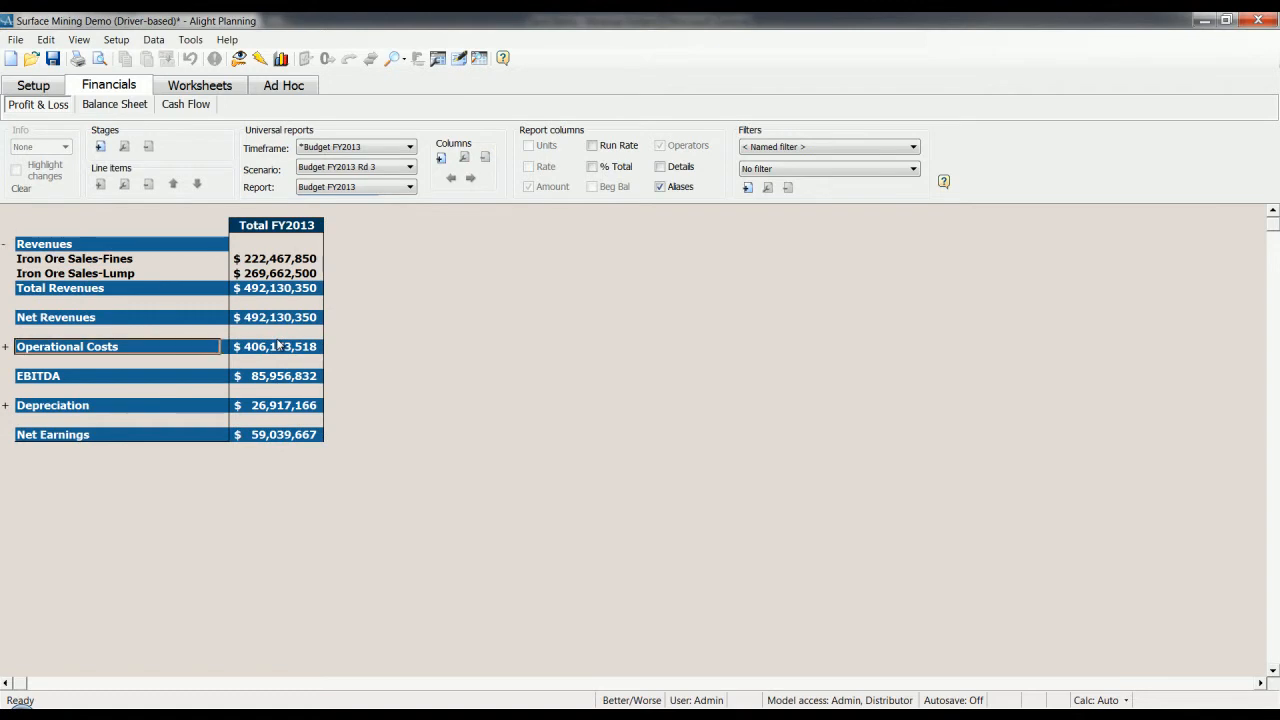
key("plus")
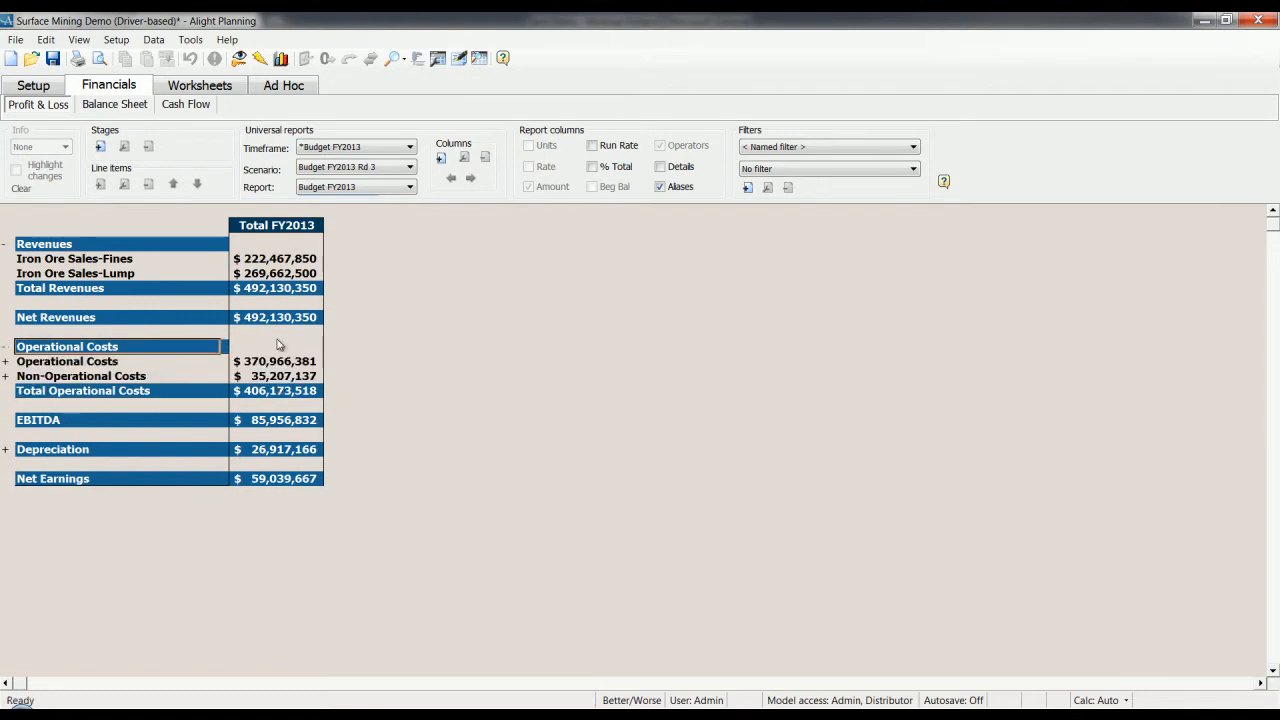
key("Down")
key("plus")
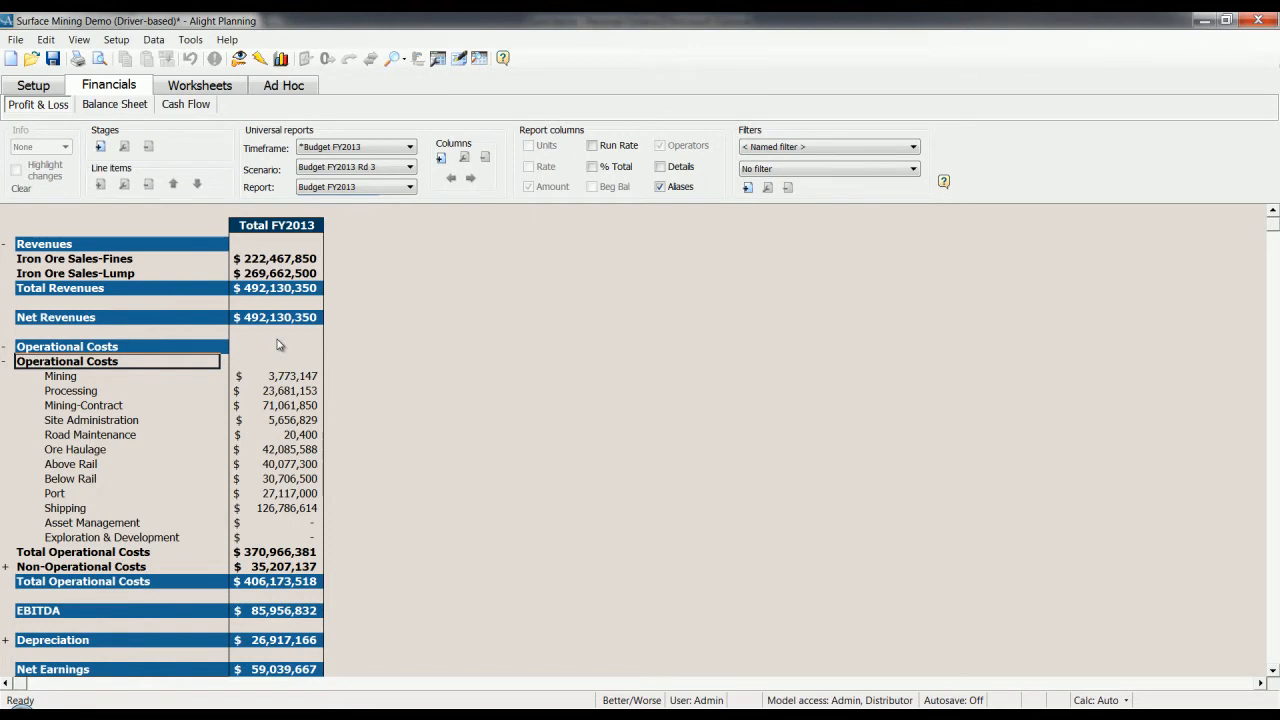
Look over the operational cost lines from Mining downward and show the monthly detail columns for FY2013.
key("Right")
key("Down")
key("shift+Down")
key("shift+Down")
key("shift+Down")
key("shift+Down")
key("shift+Down")
key("shift+Down")
key("shift+Down")
key("shift+Down")
key("shift+Down")
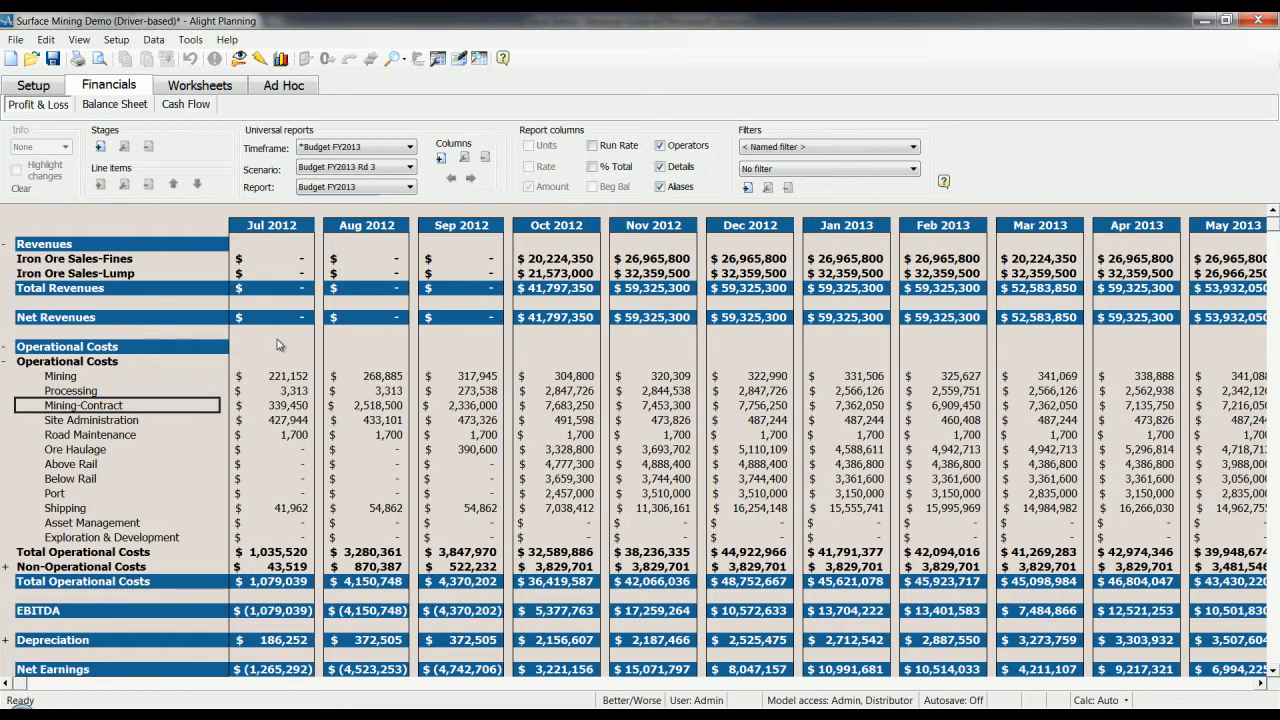
Examine the Mining-Contract and Site Administration amounts for the months from July to October 2012.
key("Down")
key("Right")
key("shift+Right")
key("shift+Right")
key("shift+Right")
key("shift+Right")
key("shift+Up")
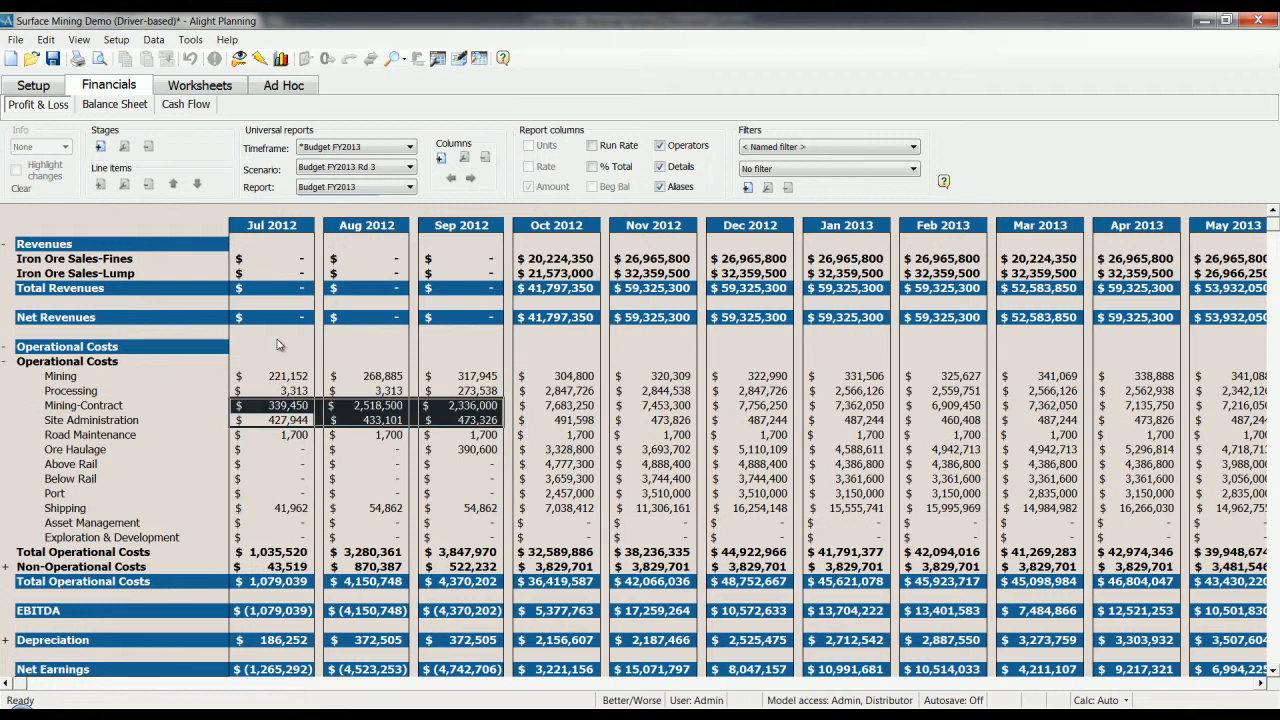
key("shift+Right")
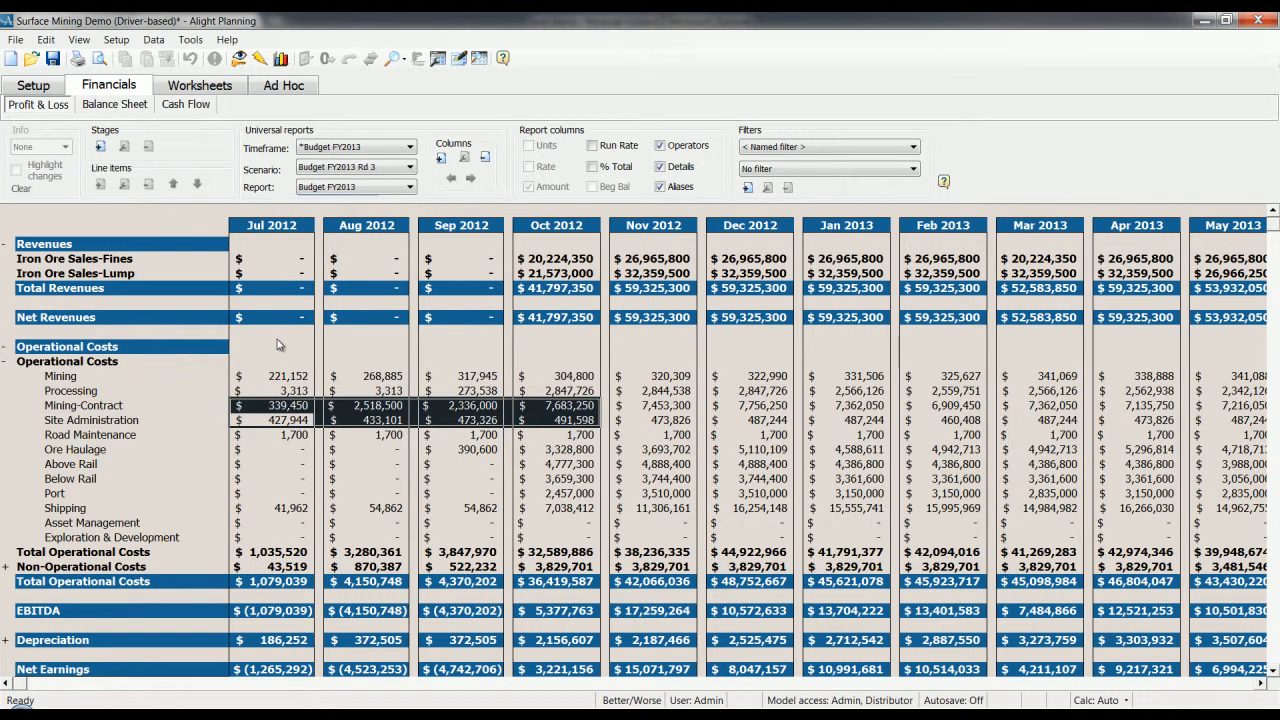
key("Right")
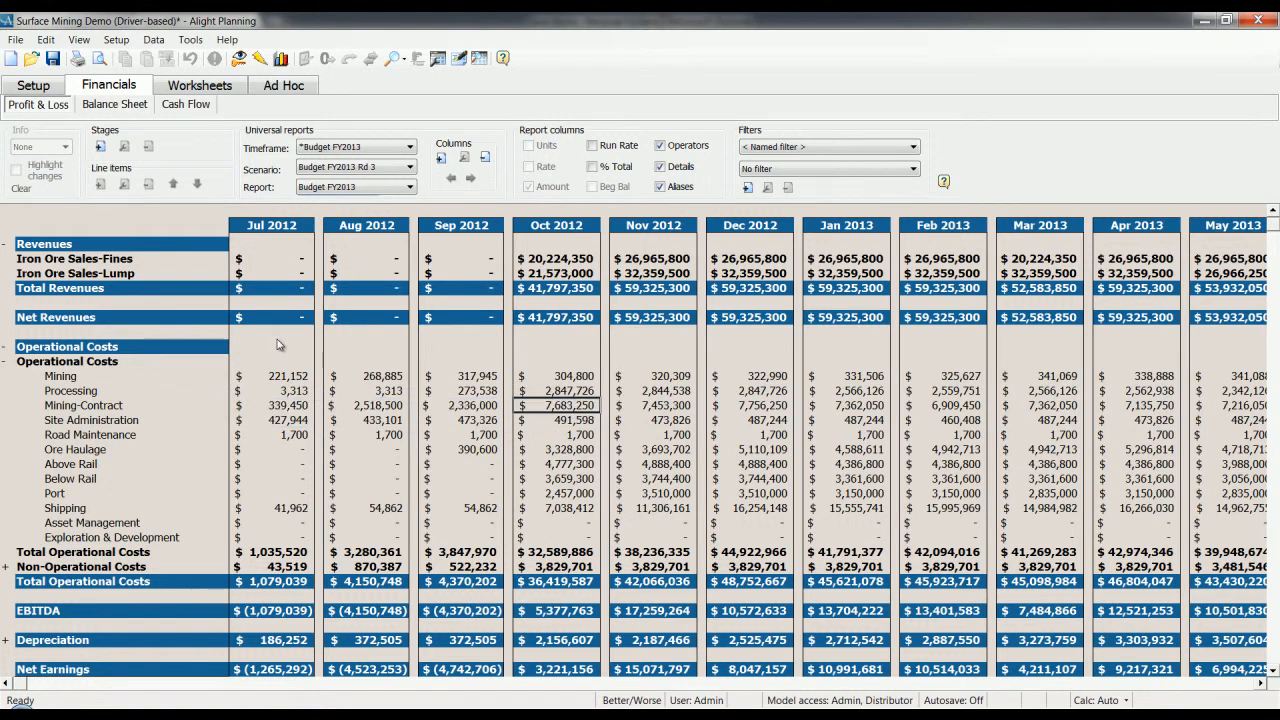
Review the operational cost lines from Mining to Below Rail in the Profit & Loss statement.
left_click_drag(90, 376, 90, 435)
key("shift+Down")
key("shift+Down")
key("shift+Down")
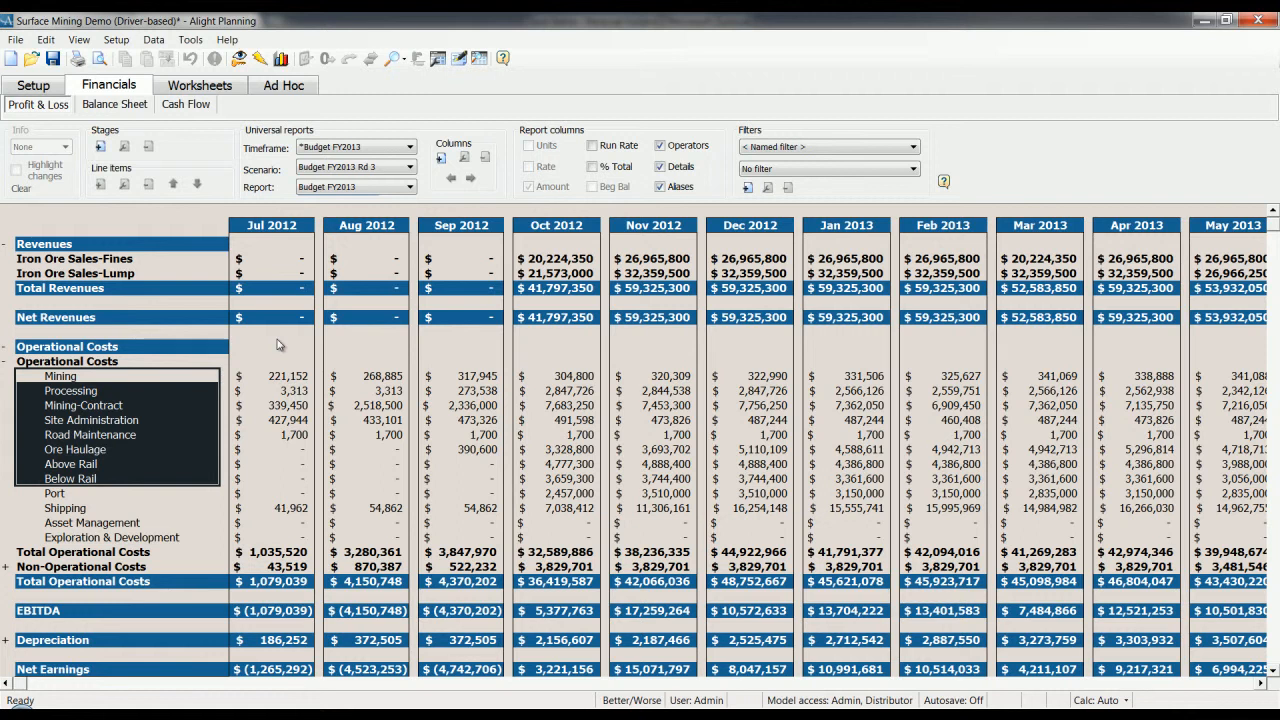
key("Up")
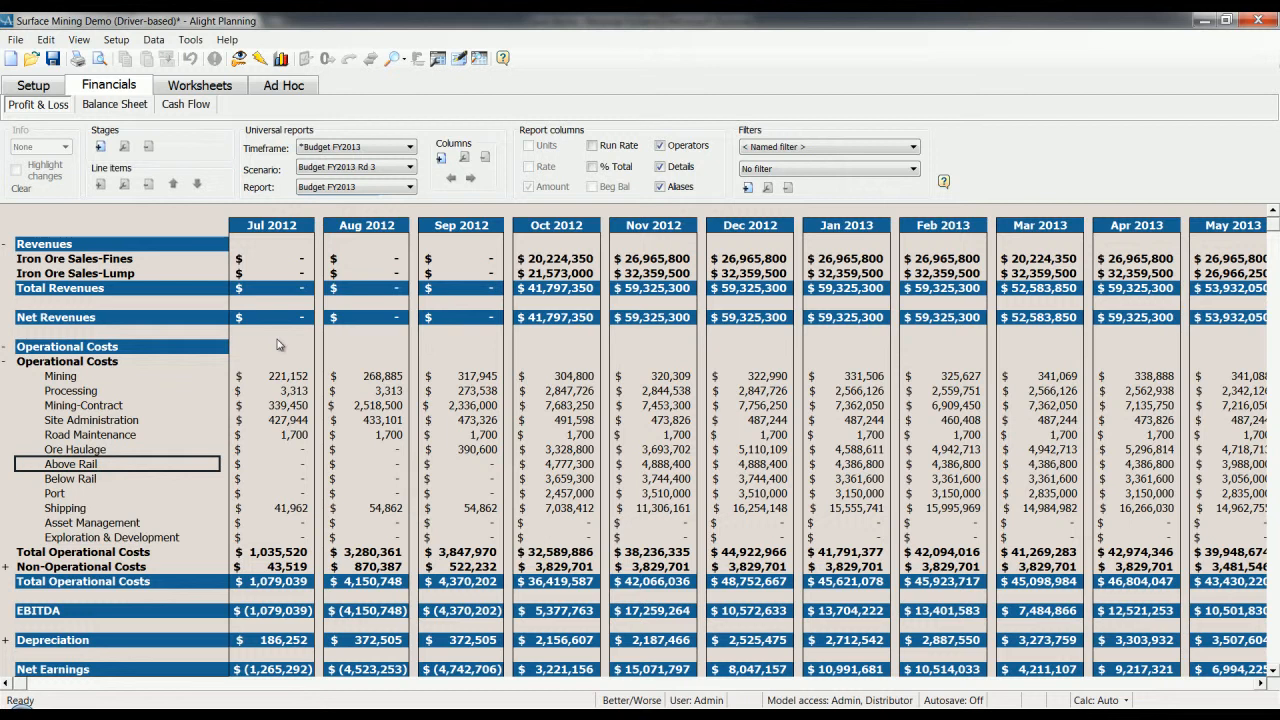
left_click(279, 346)
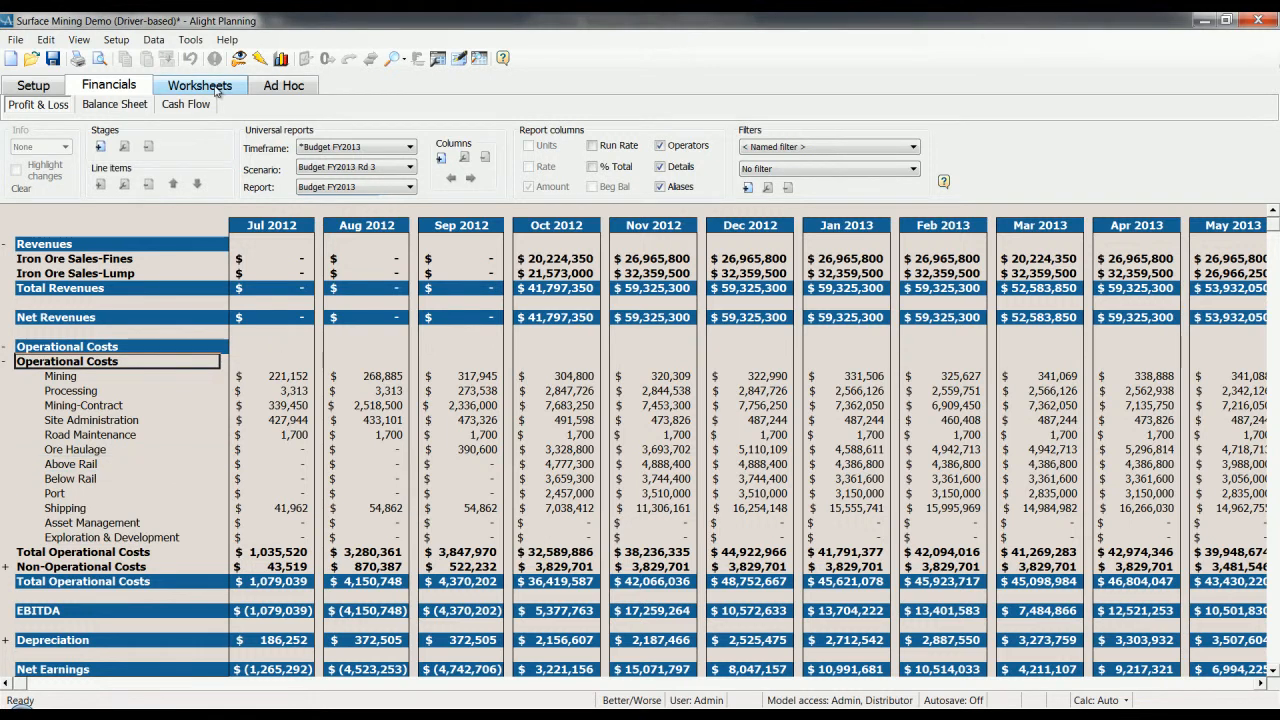
Open the Connections worksheet and expand Assumptions and its Physicals group.
left_click(217, 88)
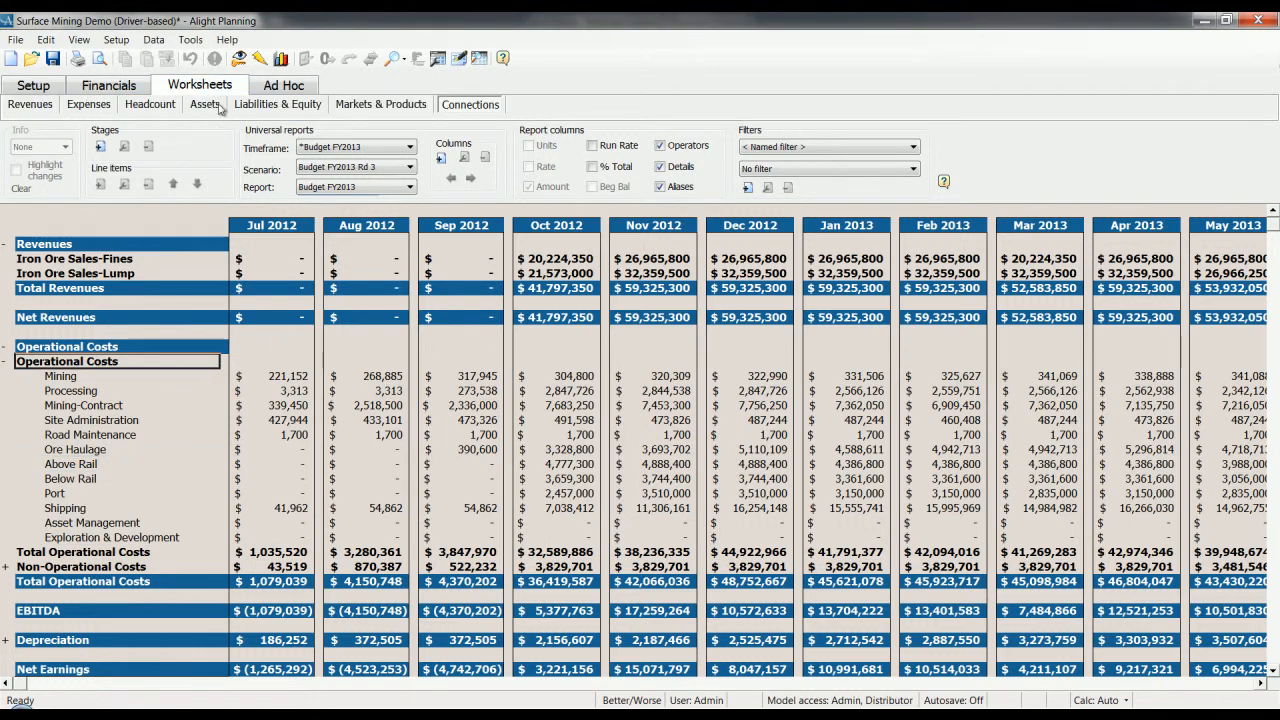
left_click(462, 106)
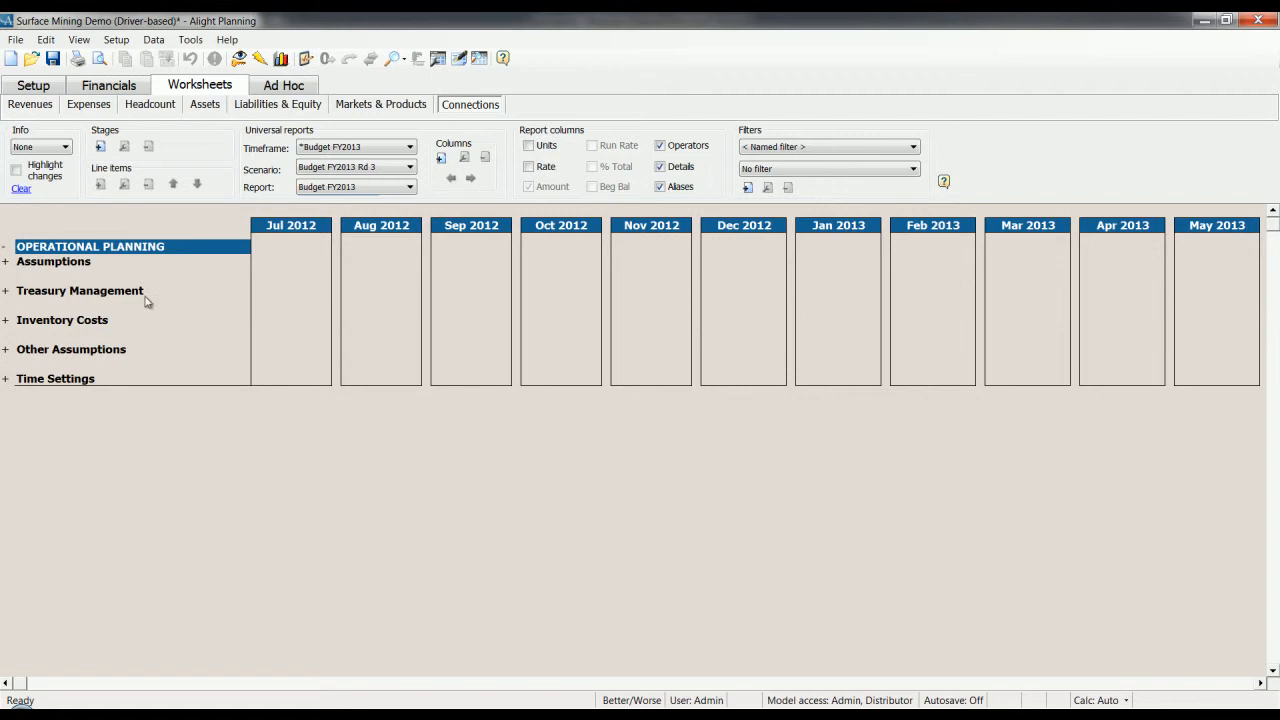
double_click(65, 270)
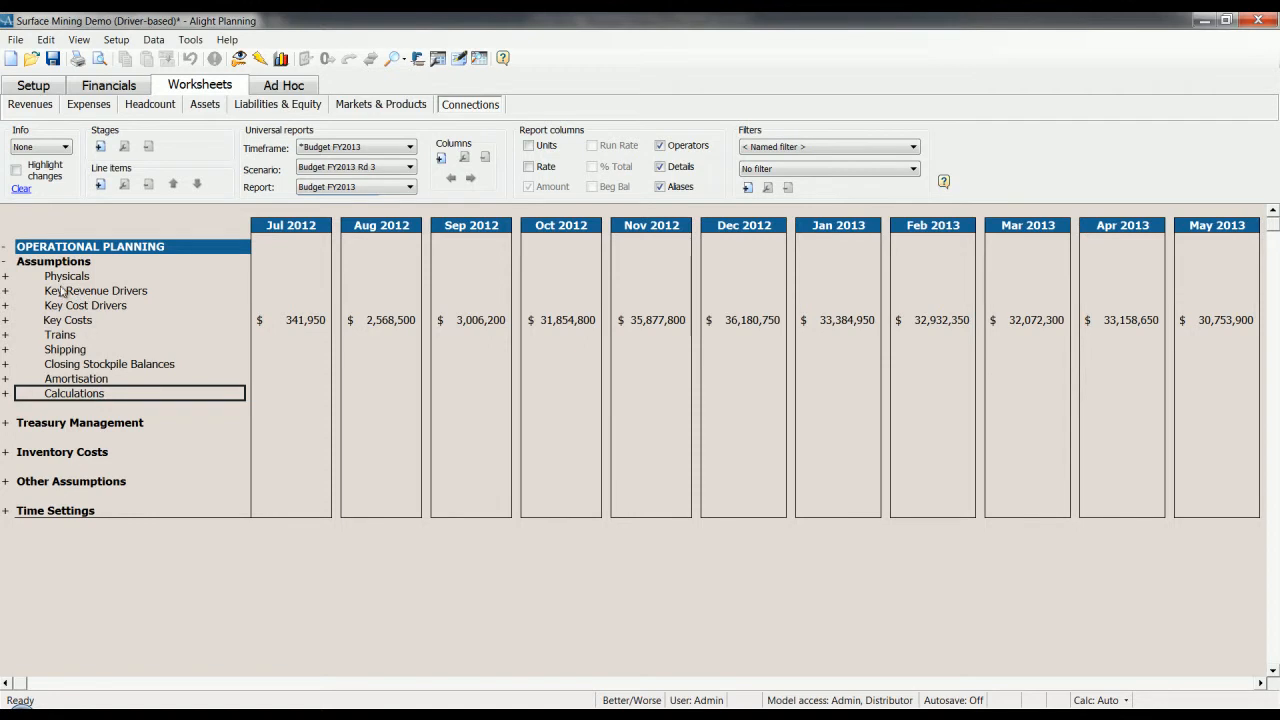
double_click(73, 280)
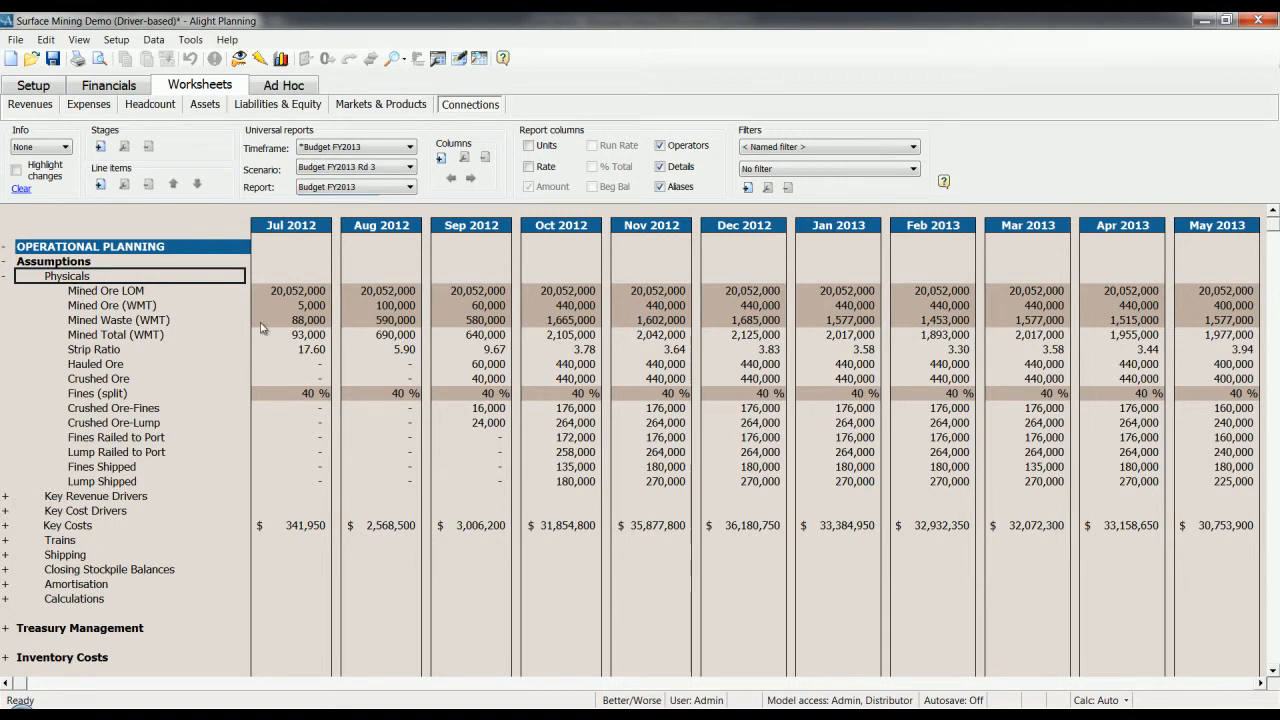
Examine the monthly Mined Ore (WMT) driver and the Key Costs row in the Connections worksheet.
left_click(309, 306)
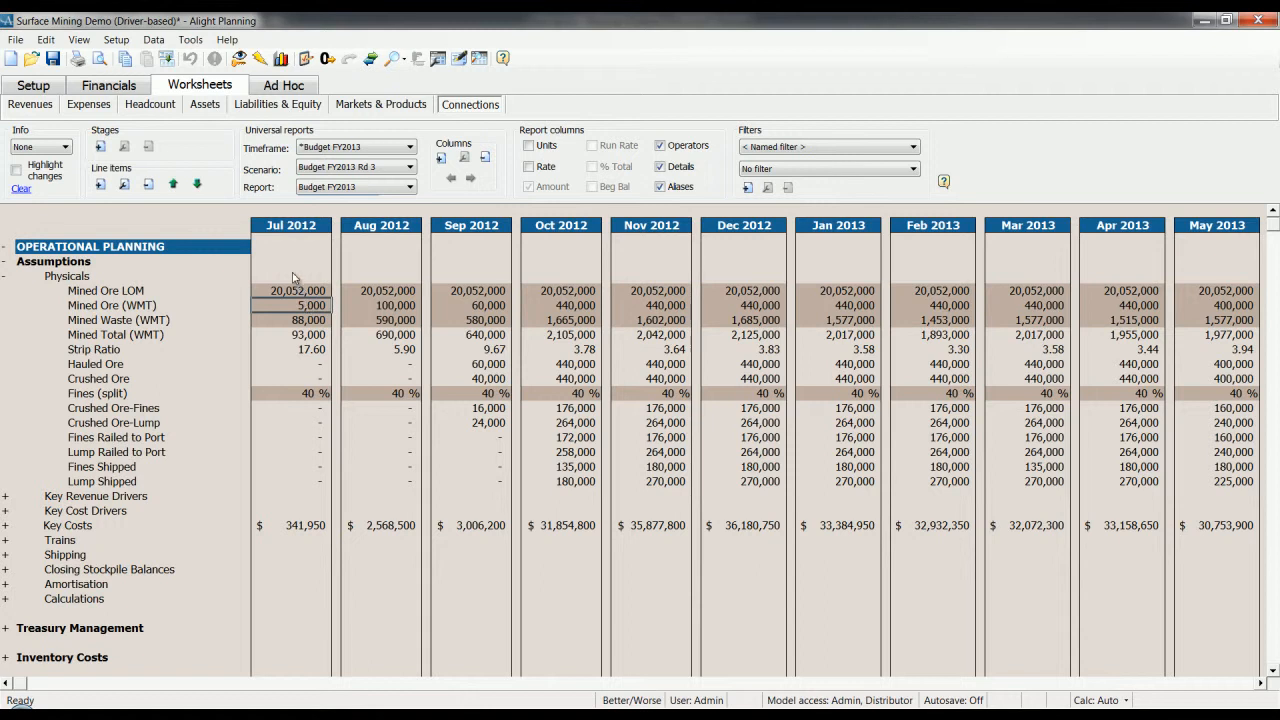
left_click_drag(286, 227, 988, 235)
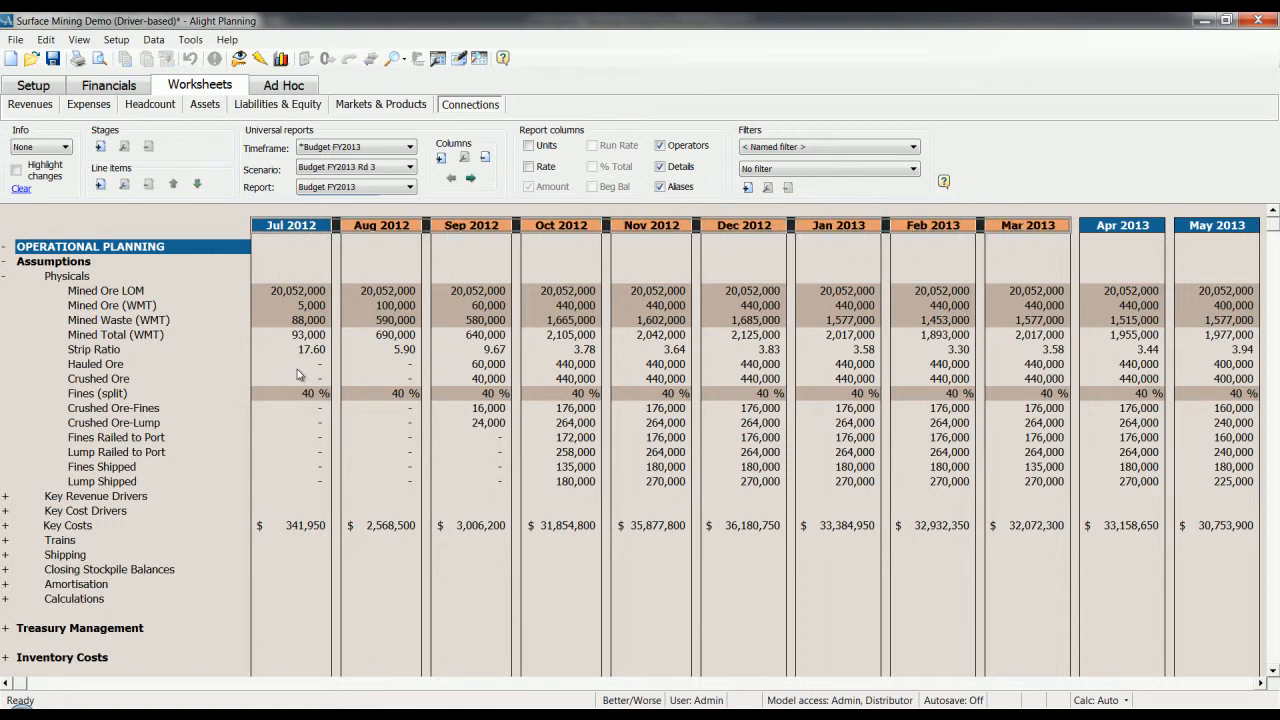
left_click(298, 309)
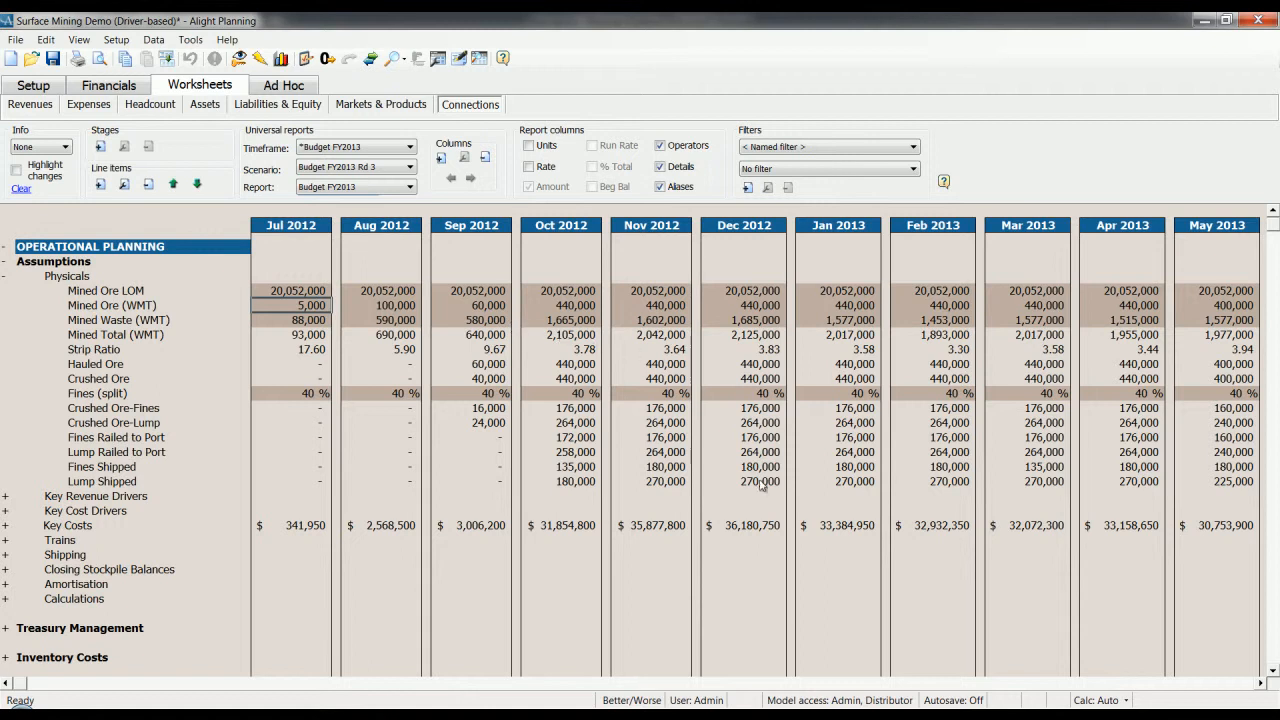
left_click(848, 525)
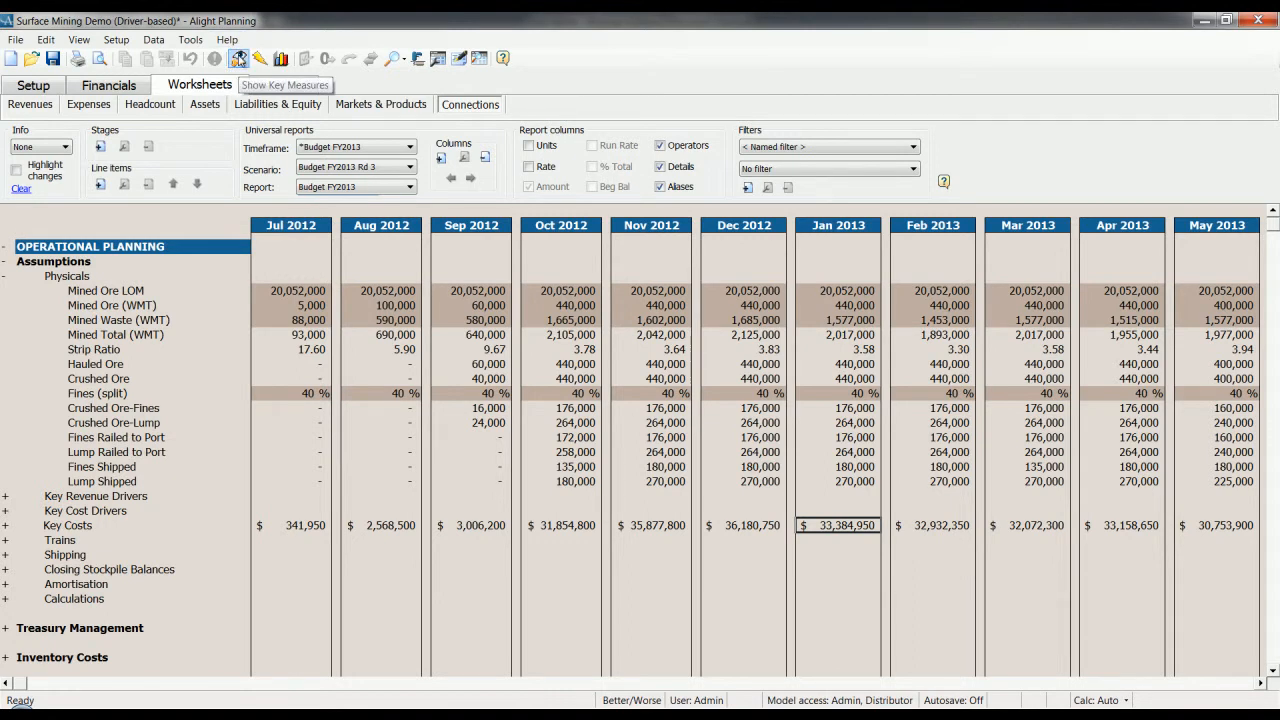
Show the key measures with the Key Cost Drivers group collapsed and more room for the worksheet above.
left_click(238, 58)
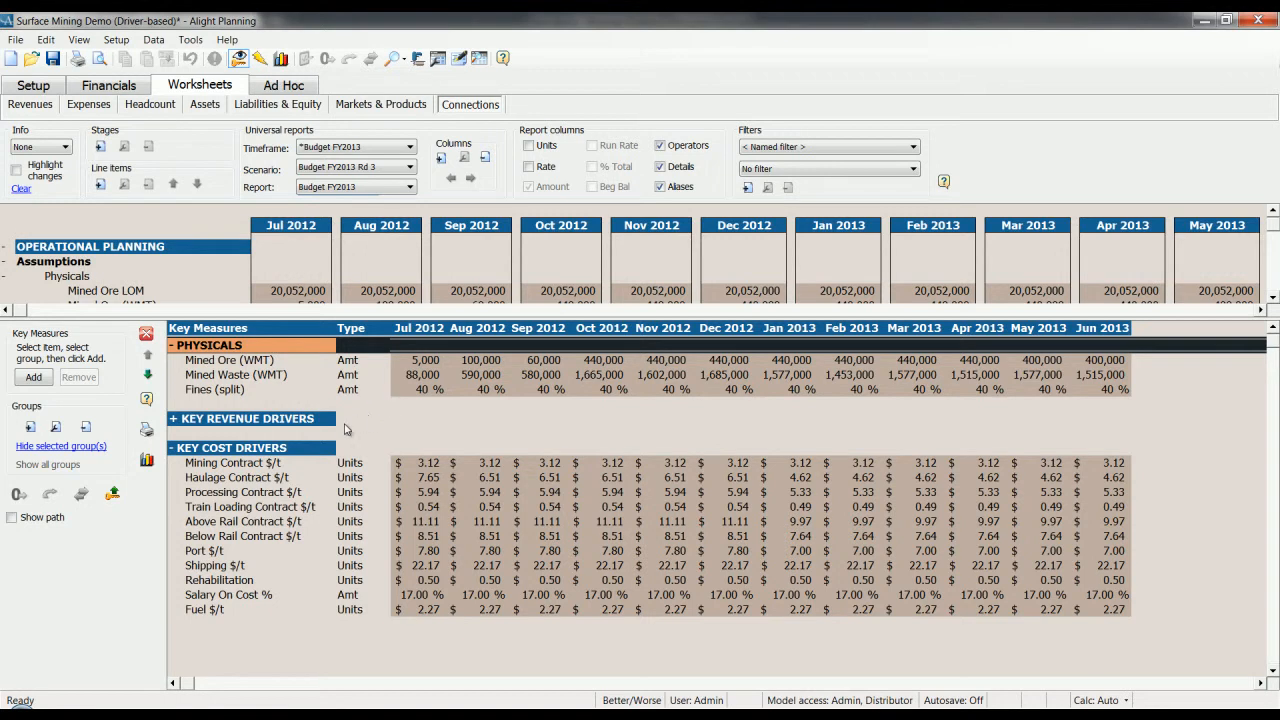
double_click(268, 448)
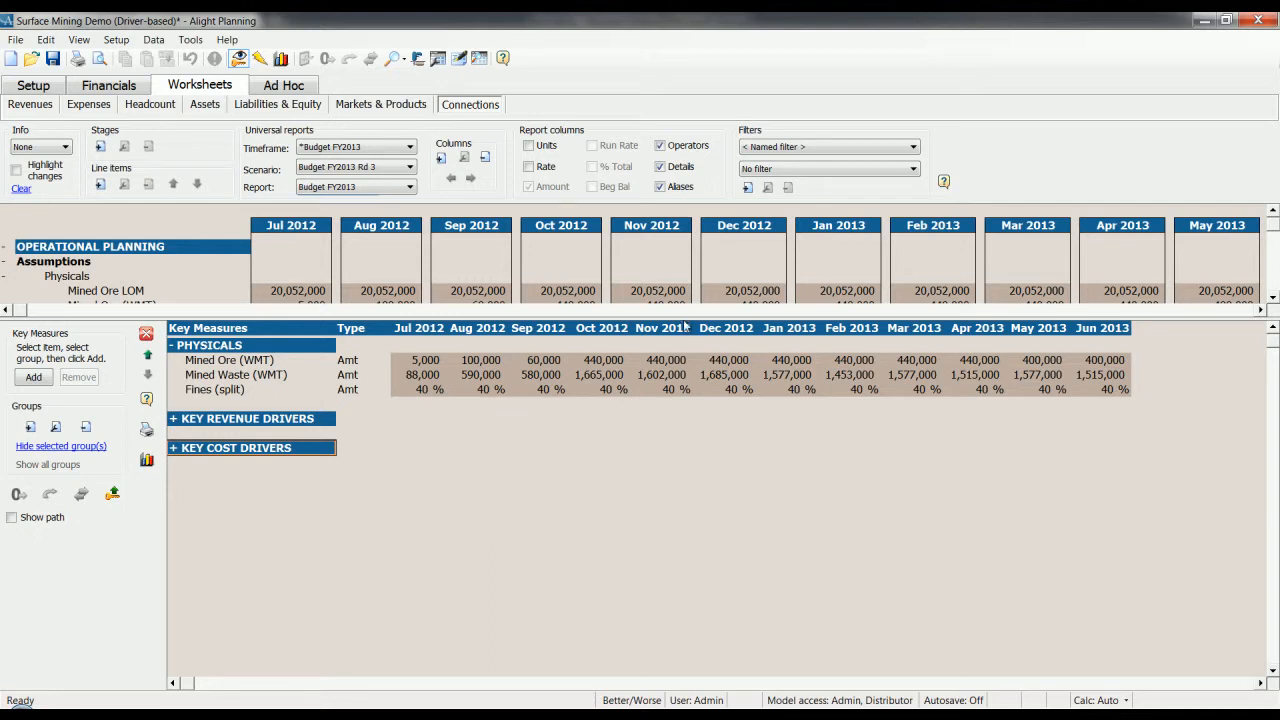
left_click_drag(685, 320, 688, 386)
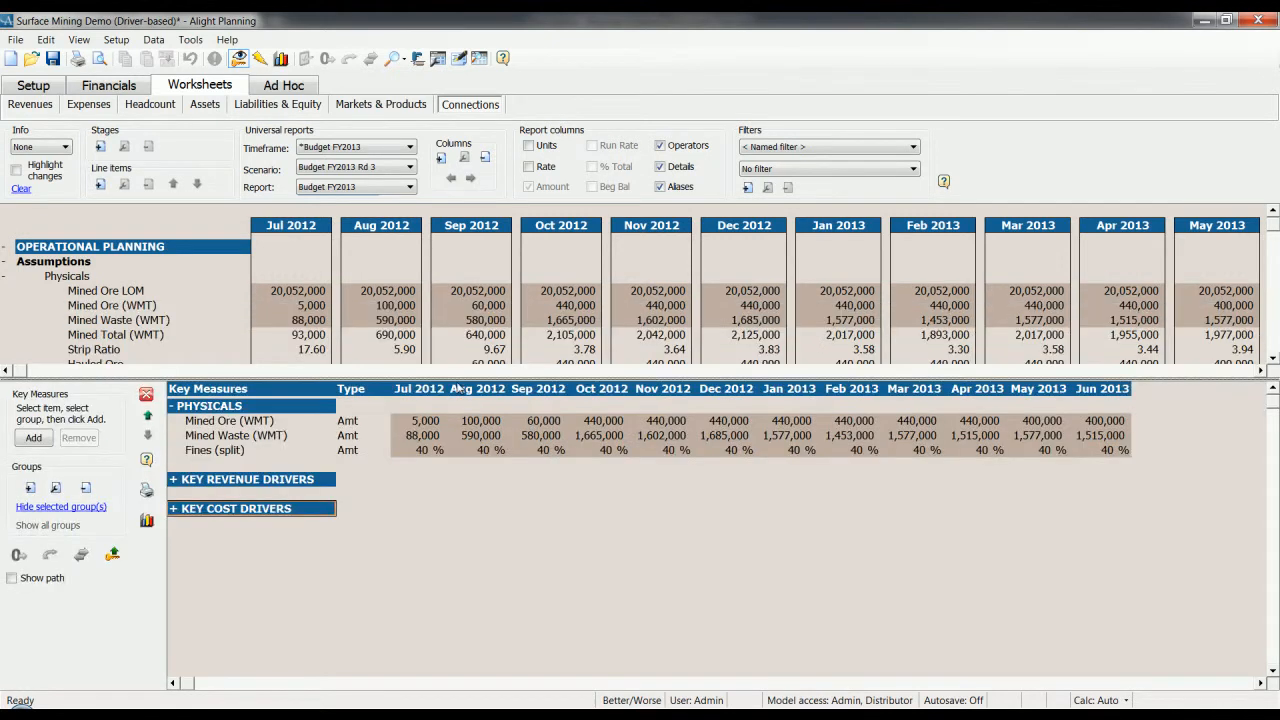
Compare the Mined Ore (WMT) driver with its key measure and examine the rows from Mined Total to Crushed Ore.
left_click(289, 306)
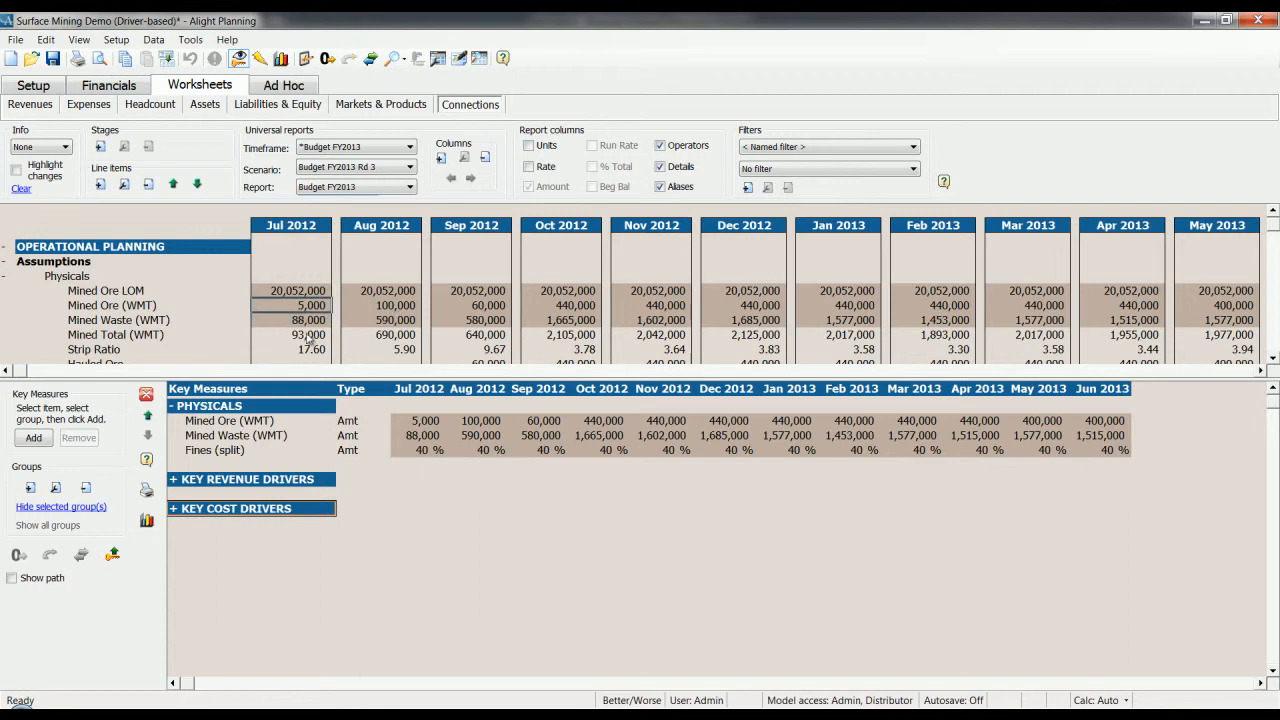
left_click_drag(435, 378, 430, 414)
left_click_drag(316, 338, 862, 382)
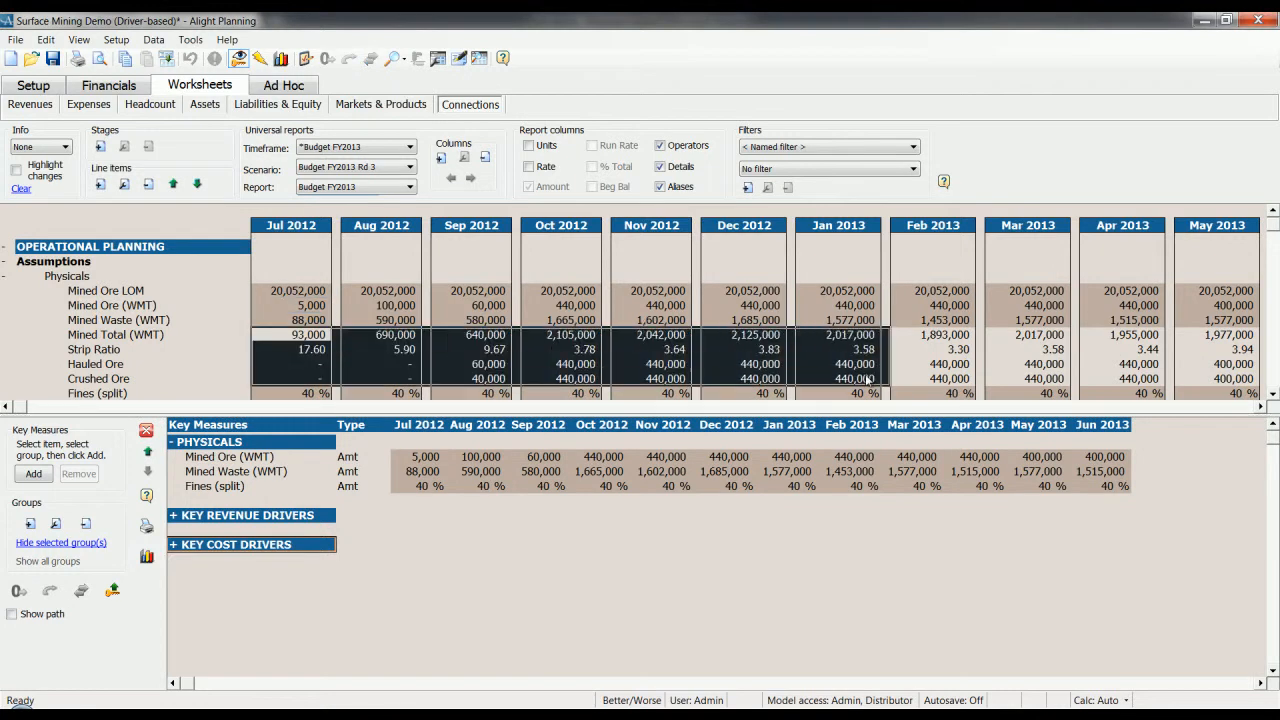
left_click_drag(290, 306, 292, 320)
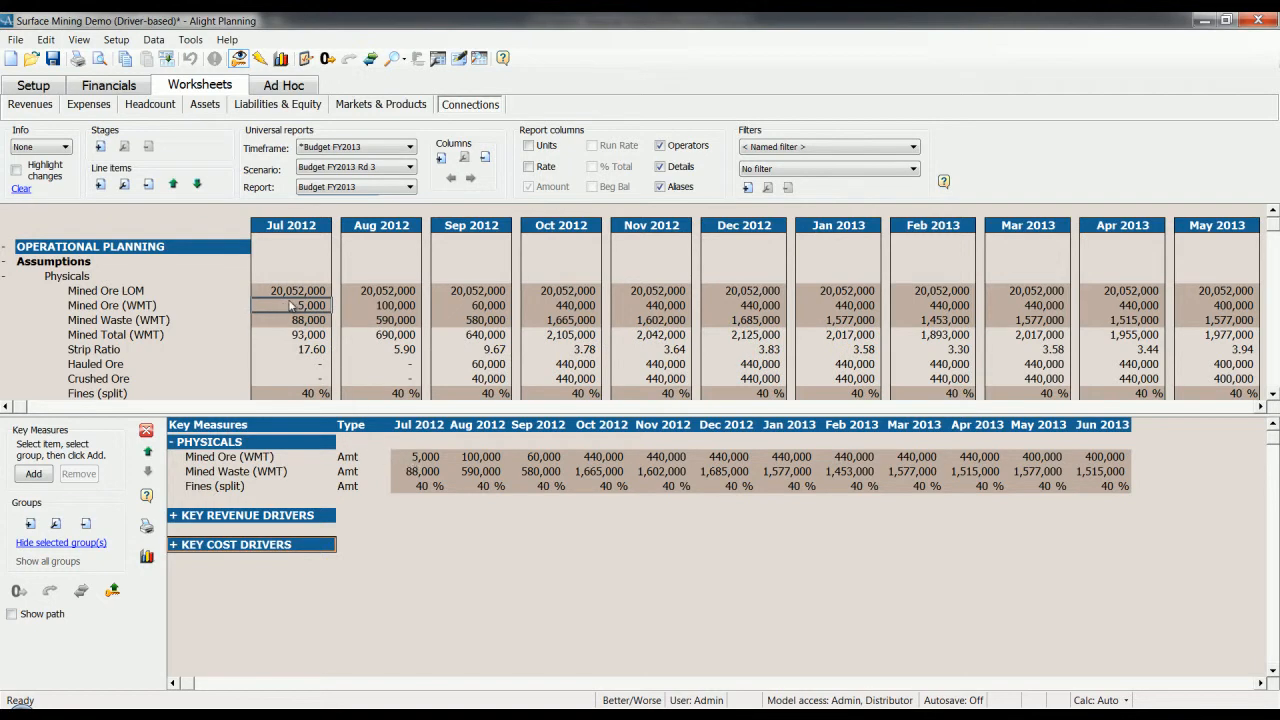
left_click(411, 460)
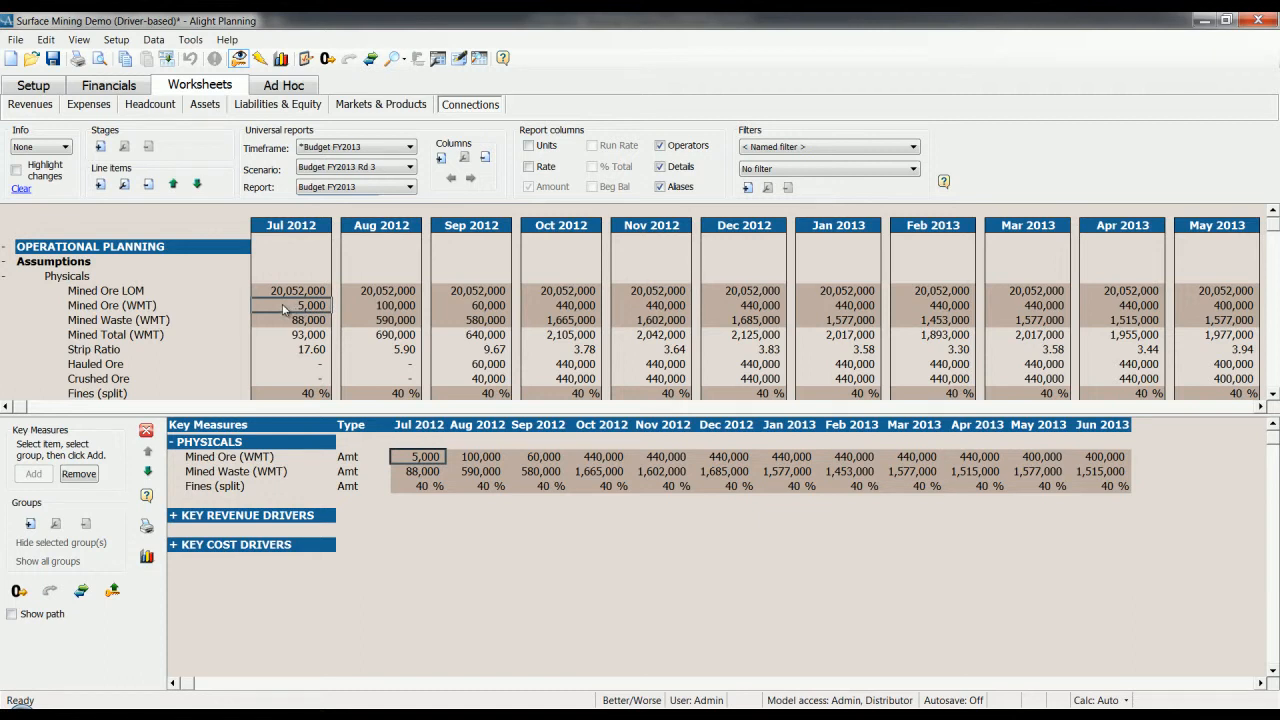
Enter 5000 as the Jul 2012 Mined Ore (WMT) value and enlarge the worksheet area above the key measures.
key("Return")
type("5000")
key("Return")
left_click(415, 460)
left_click_drag(615, 415, 616, 549)
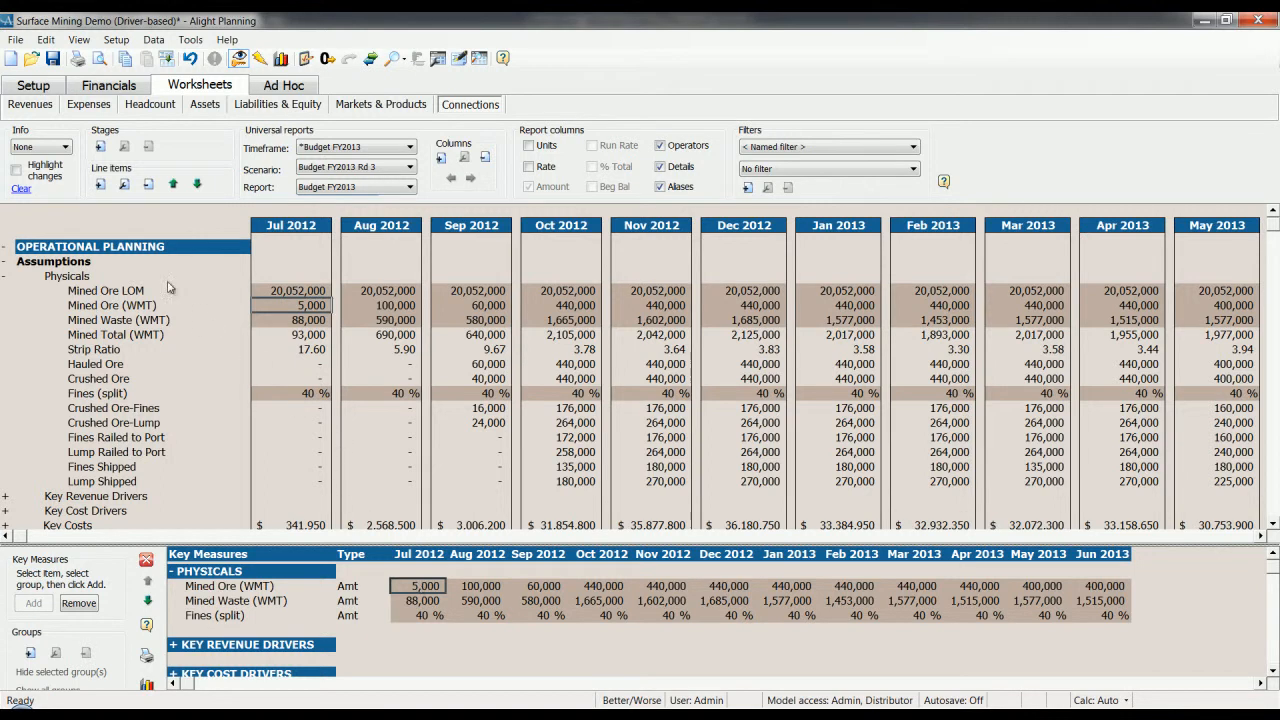
Return to the Profit & Loss statement, hide the monthly details and collapse the inner Operational Costs category.
left_click(113, 86)
left_click(51, 106)
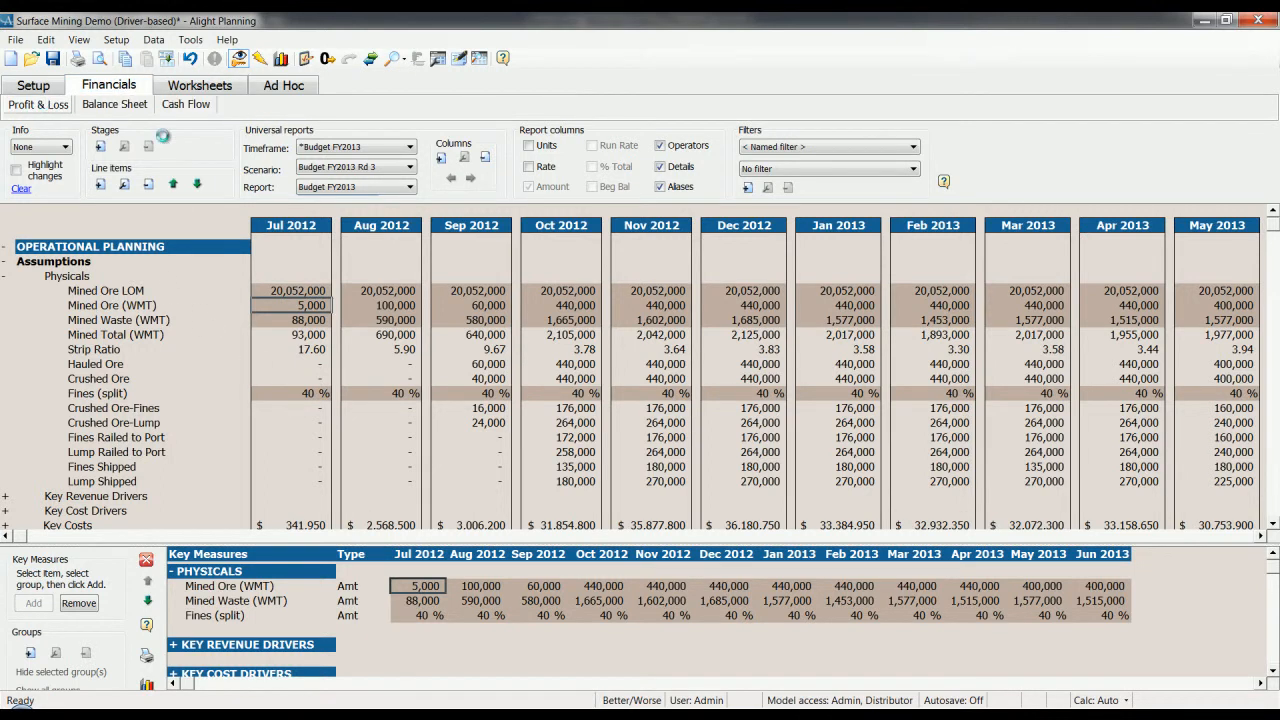
left_click(660, 167)
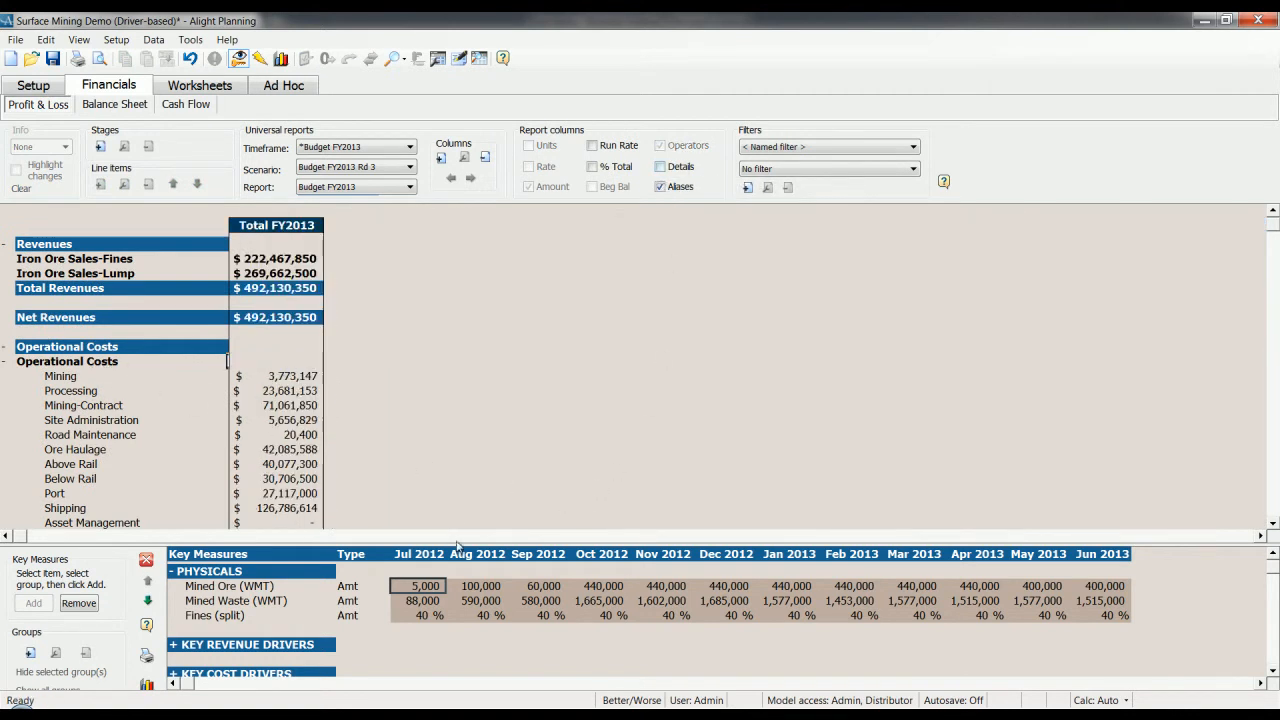
double_click(80, 363)
left_click(274, 364)
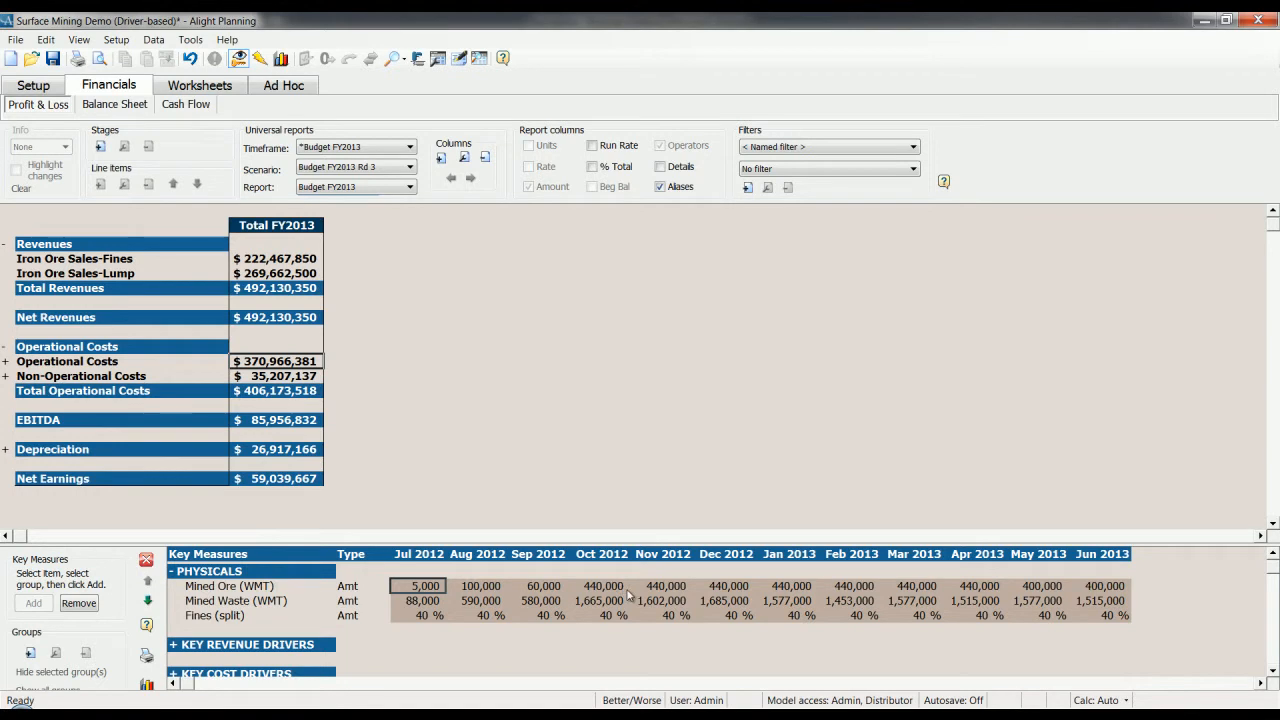
Add 10 percent to each Mined Ore (WMT) value from Oct 2012 to Jun 2013 with the Spread function.
left_click_drag(610, 590, 1110, 588)
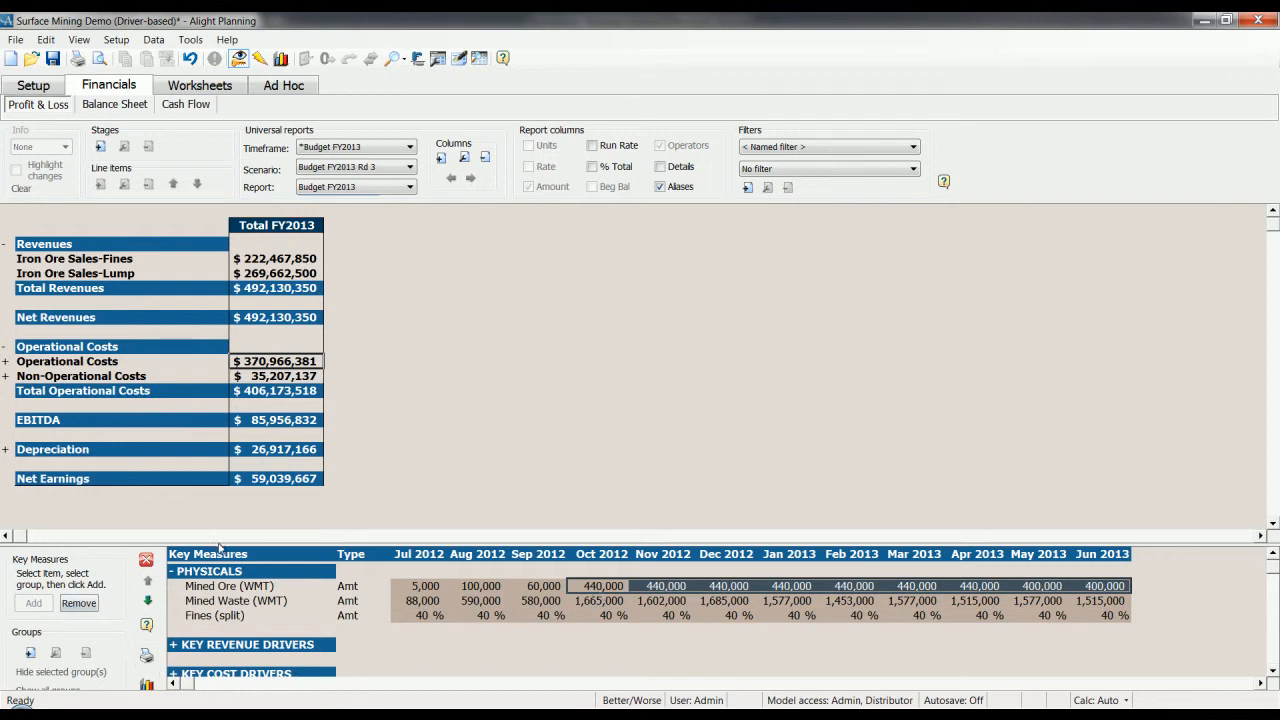
left_click_drag(218, 545, 222, 513)
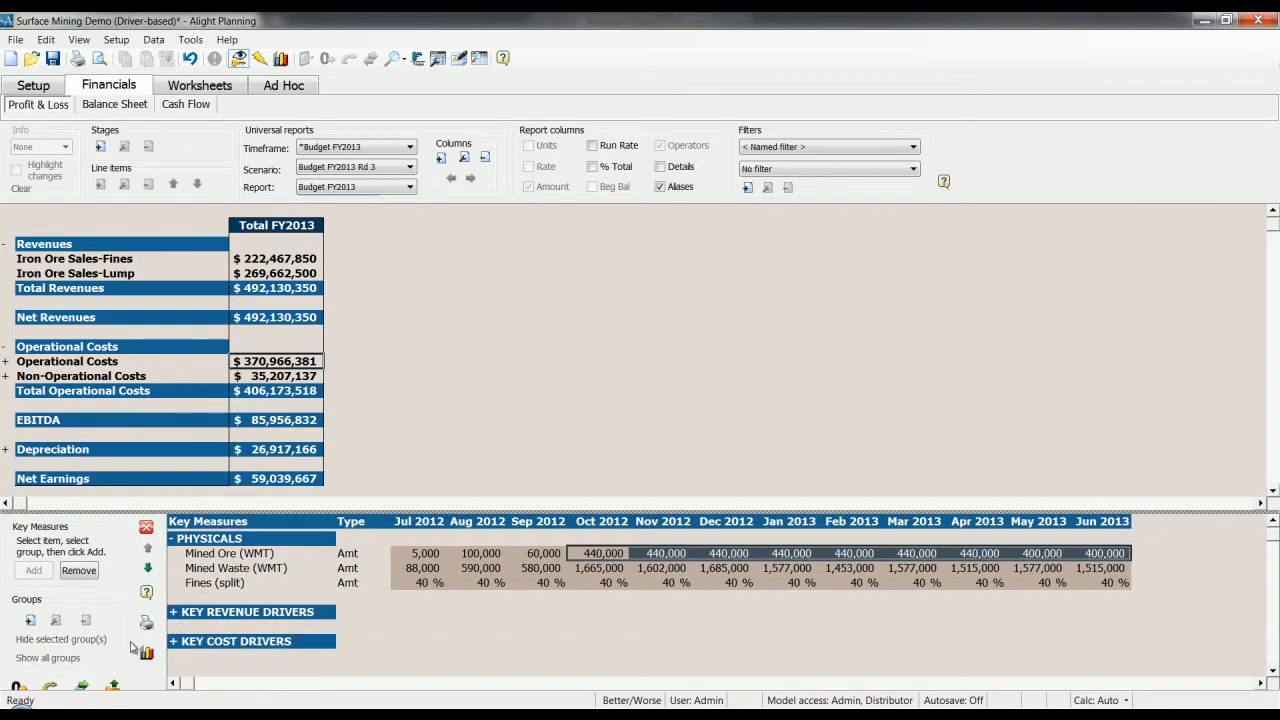
left_click(50, 686)
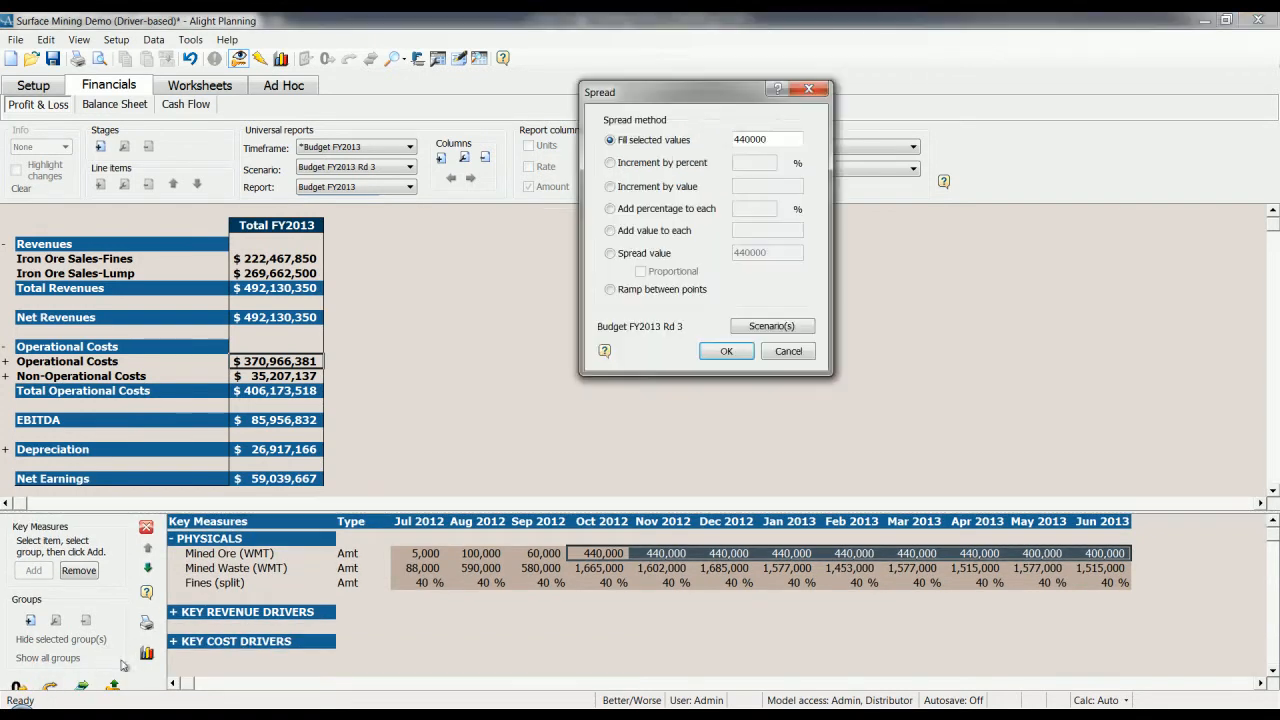
left_click_drag(724, 94, 738, 127)
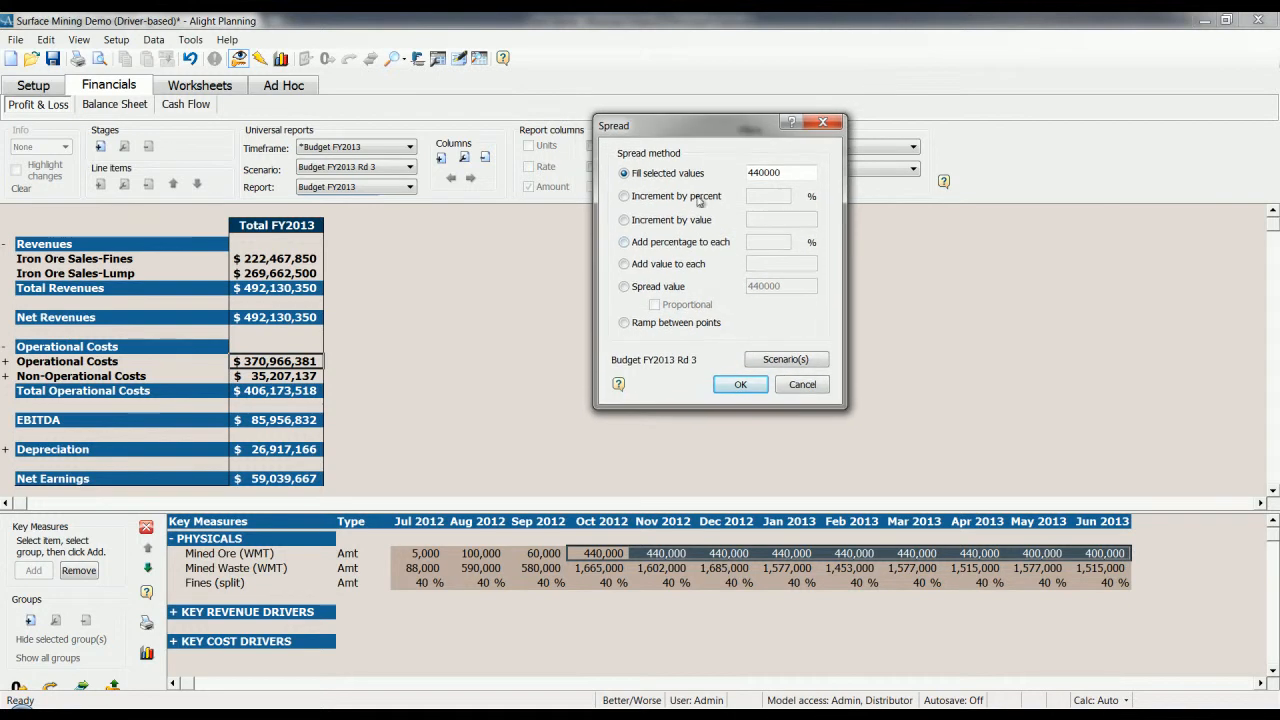
left_click(665, 247)
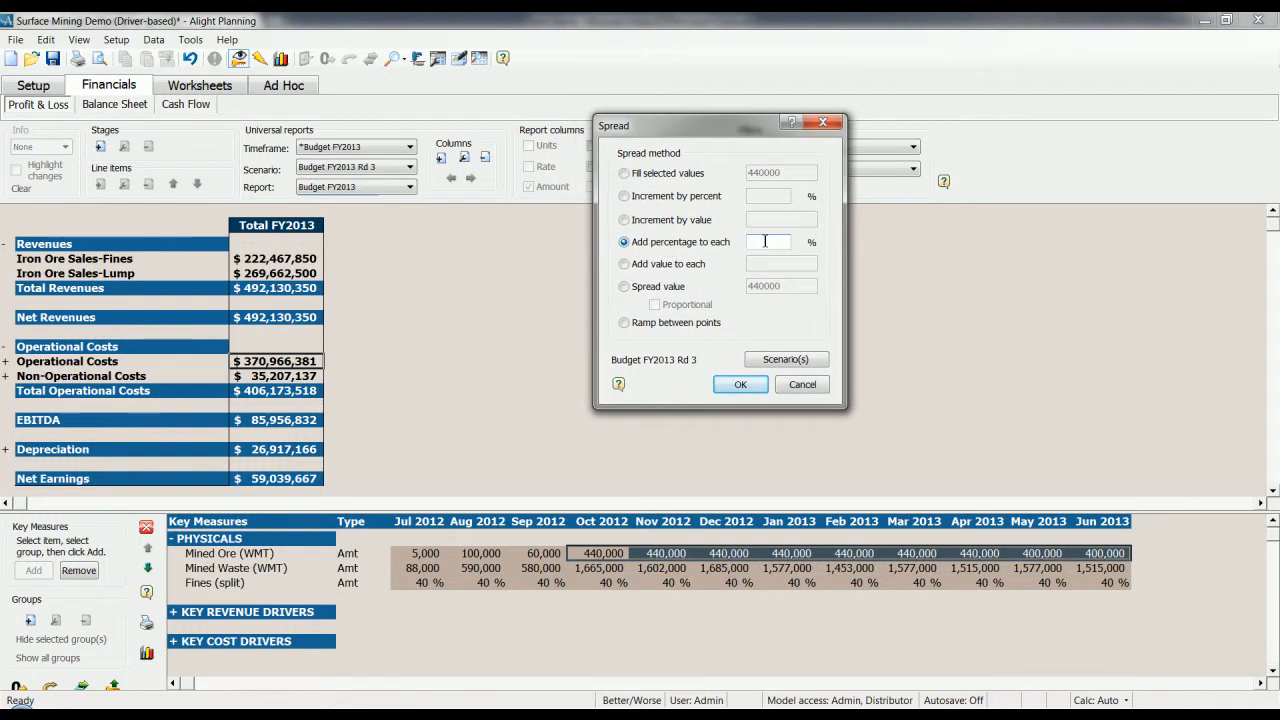
left_click(739, 390)
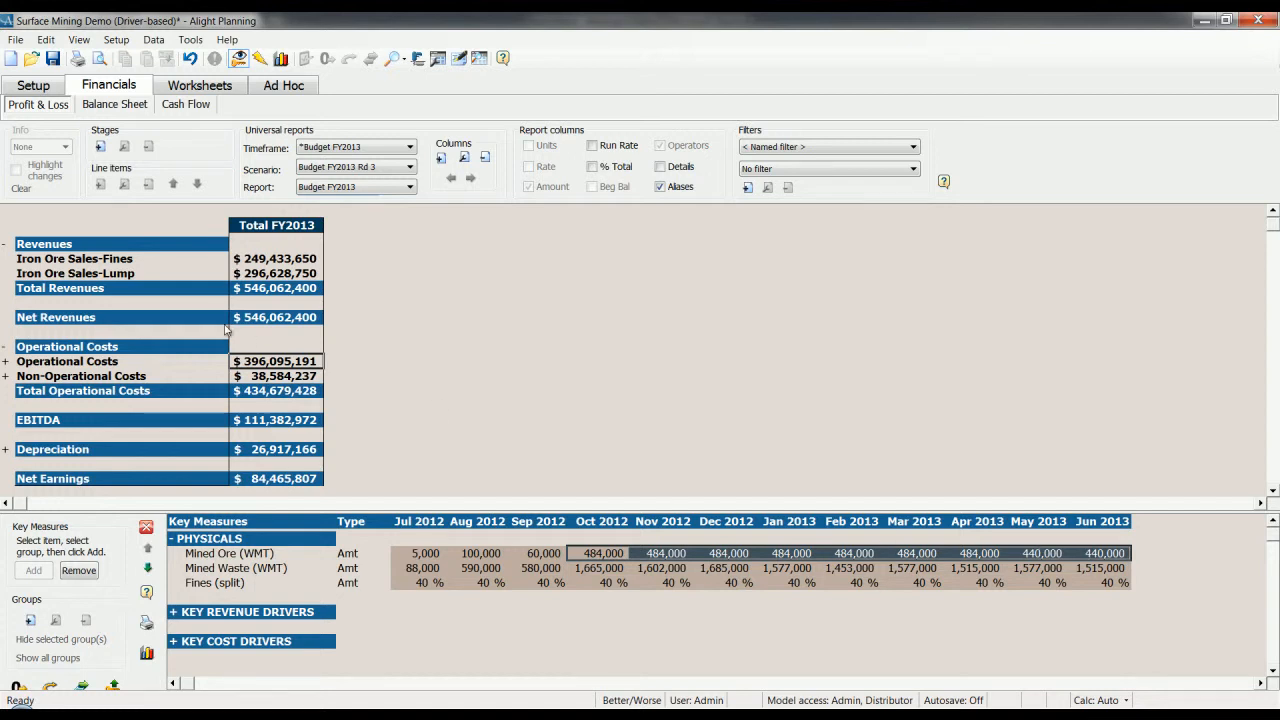
Examine the FY2013 Operational Costs total against the Mined Ore (WMT) values from Oct 2012 to Jun 2013.
left_click(89, 366)
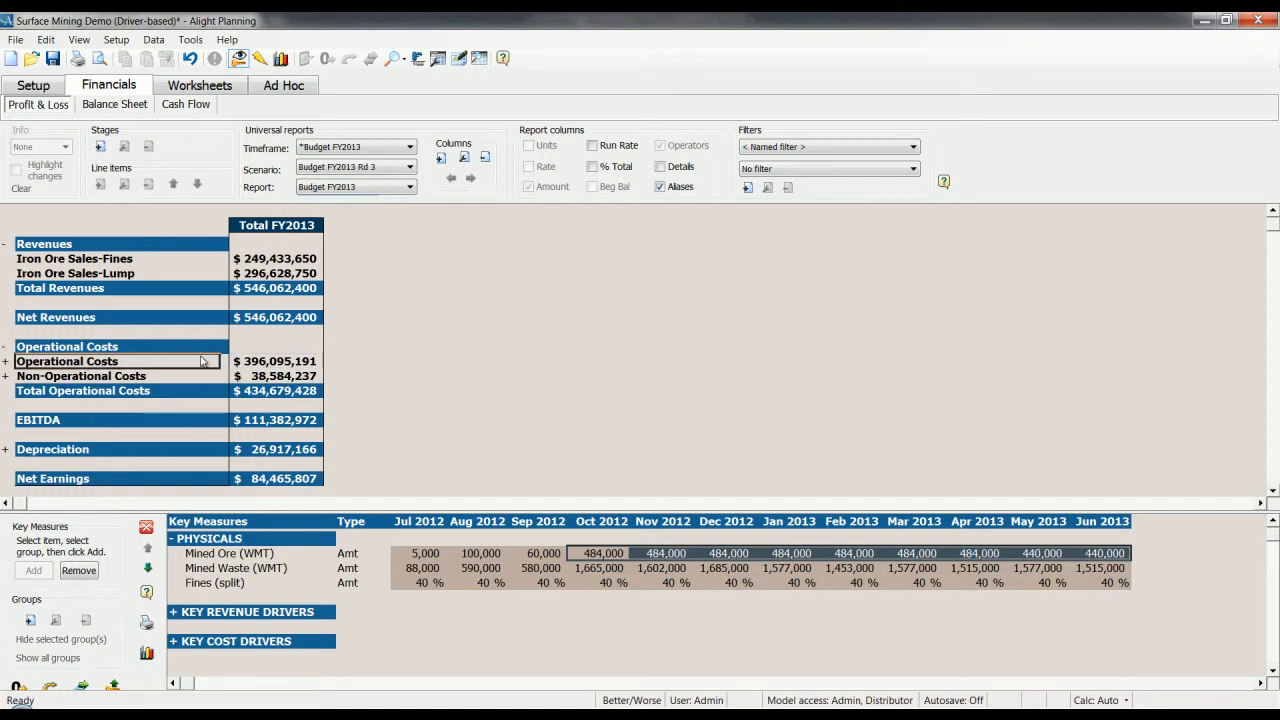
left_click_drag(193, 361, 282, 362)
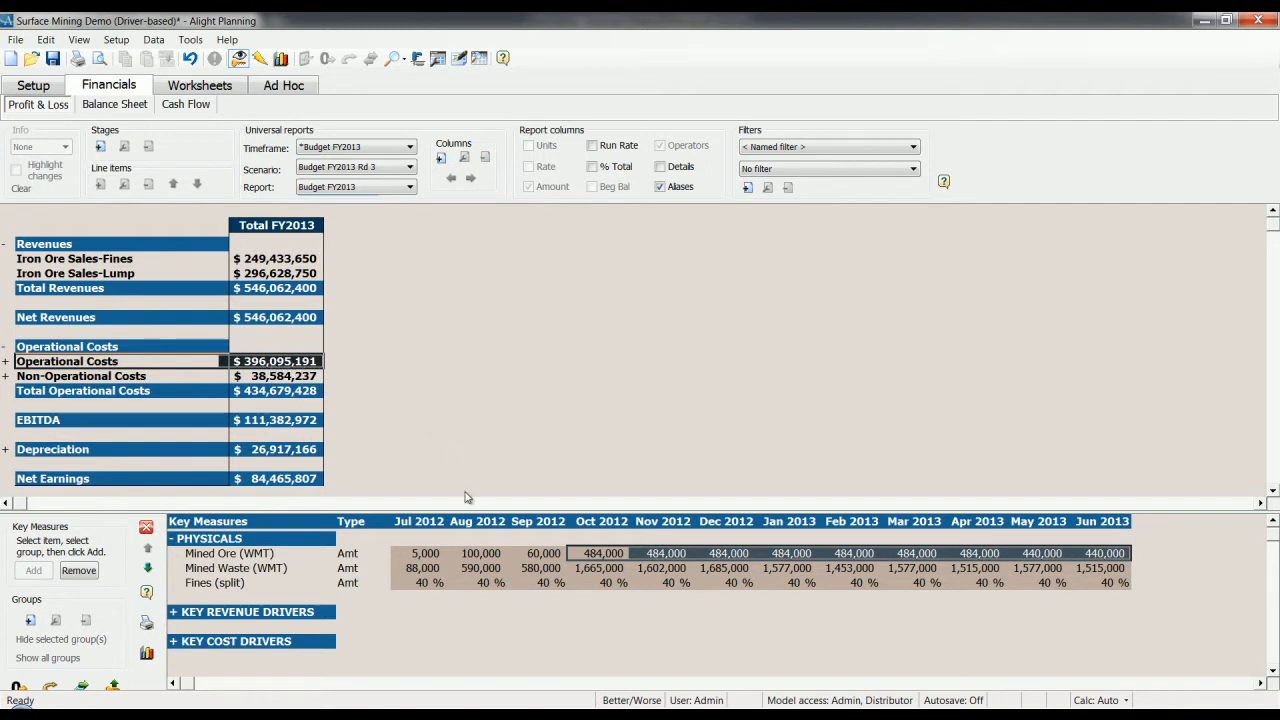
left_click_drag(592, 556, 1100, 556)
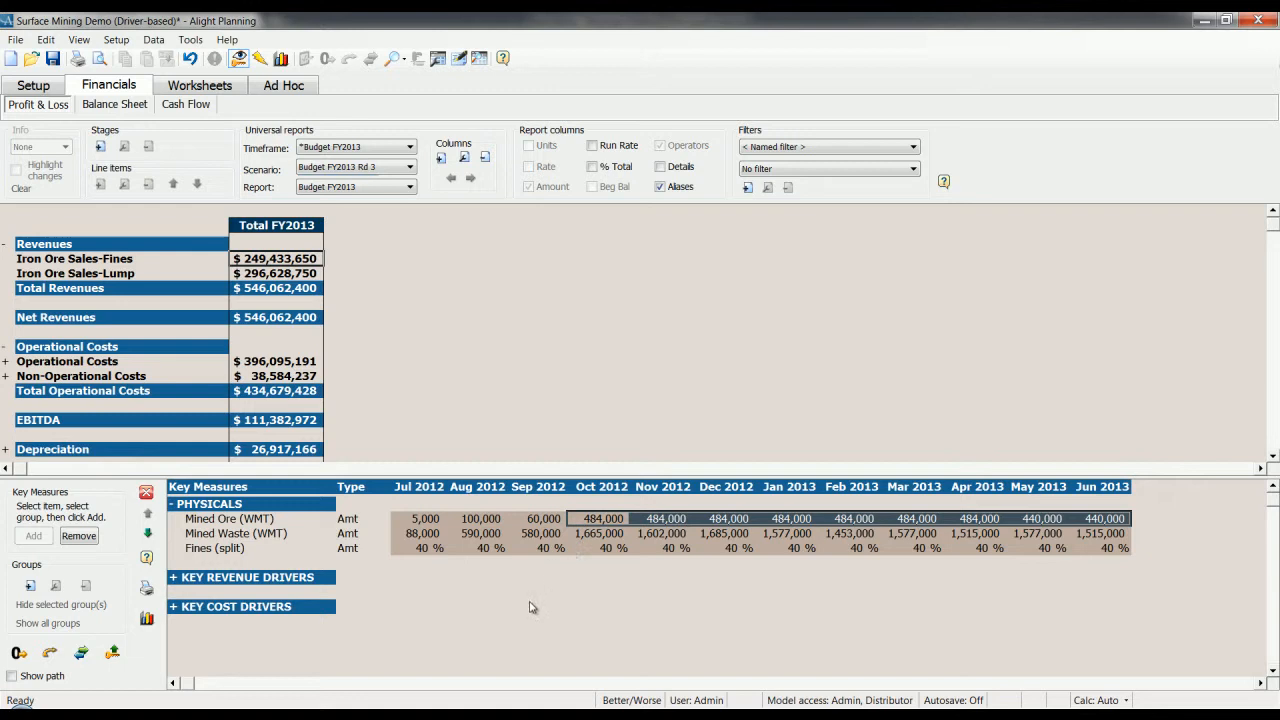
Expand the Key Revenue Drivers group and set the Exchange Rate to 1.00 from Jul 2012 through all following months.
left_click(275, 580)
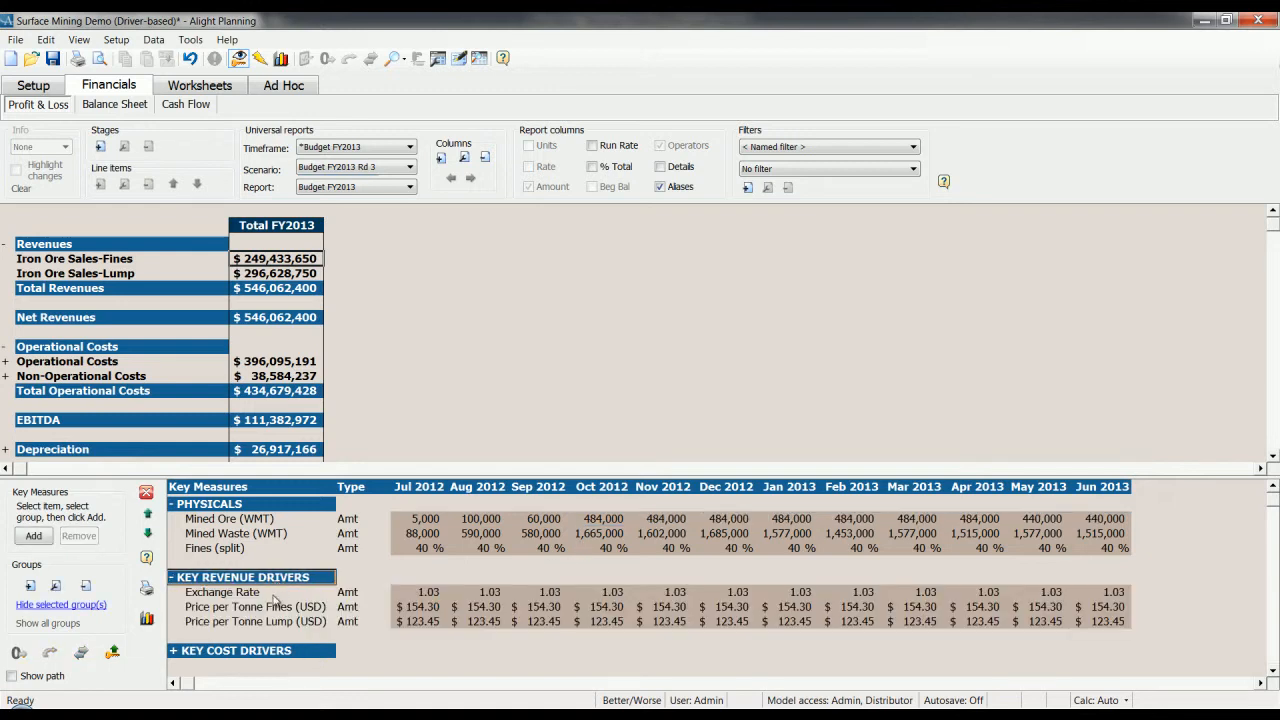
left_click(240, 600)
left_click_drag(306, 600, 1094, 603)
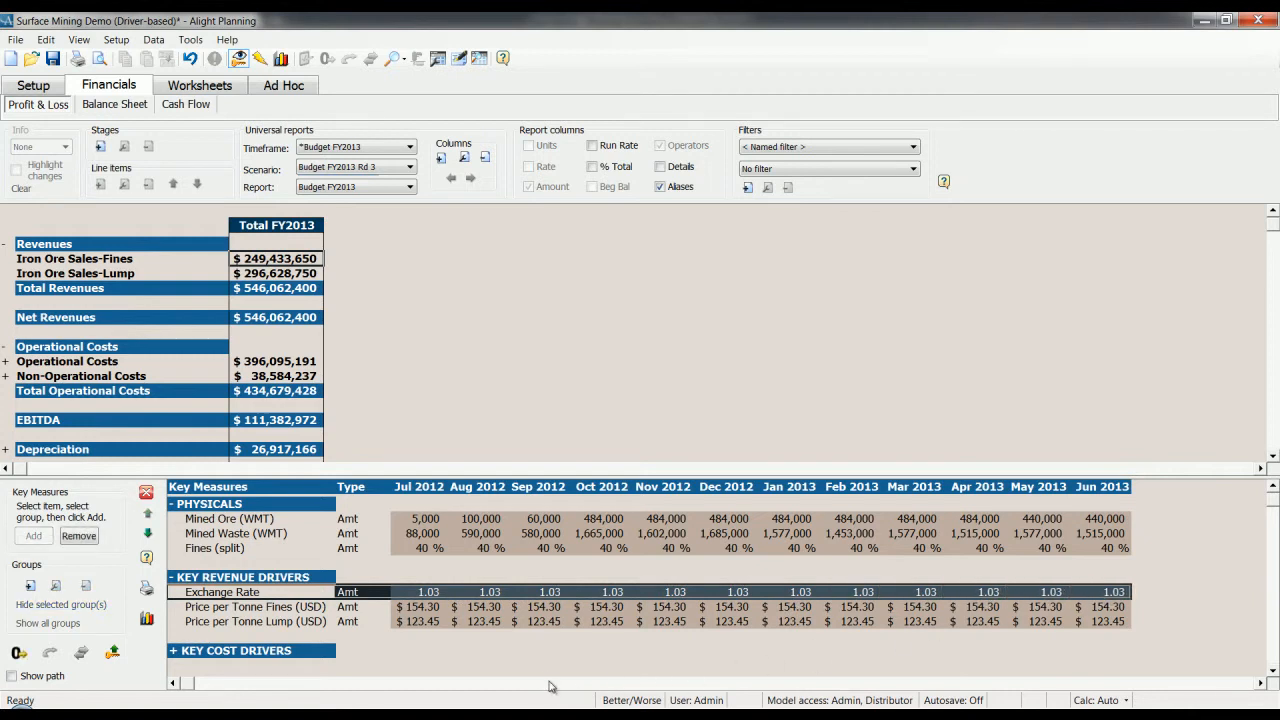
double_click(435, 592)
left_click(717, 157)
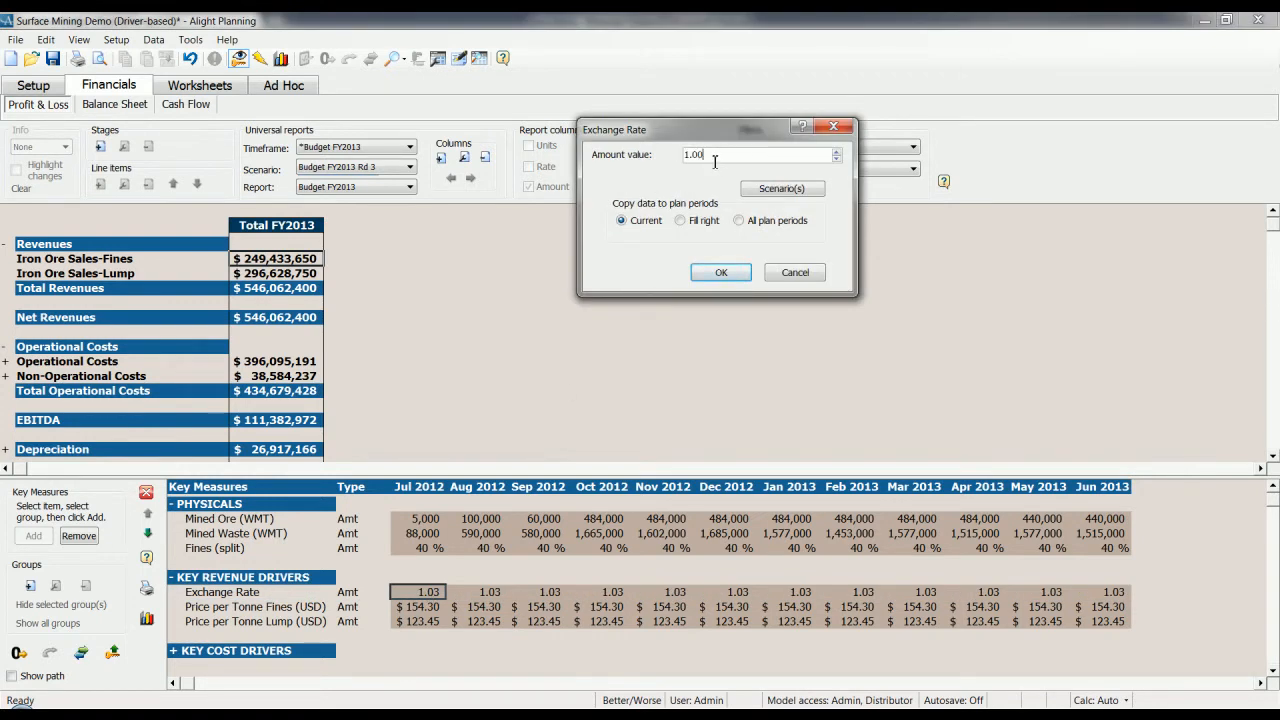
left_click(696, 223)
left_click(716, 273)
left_click(258, 294)
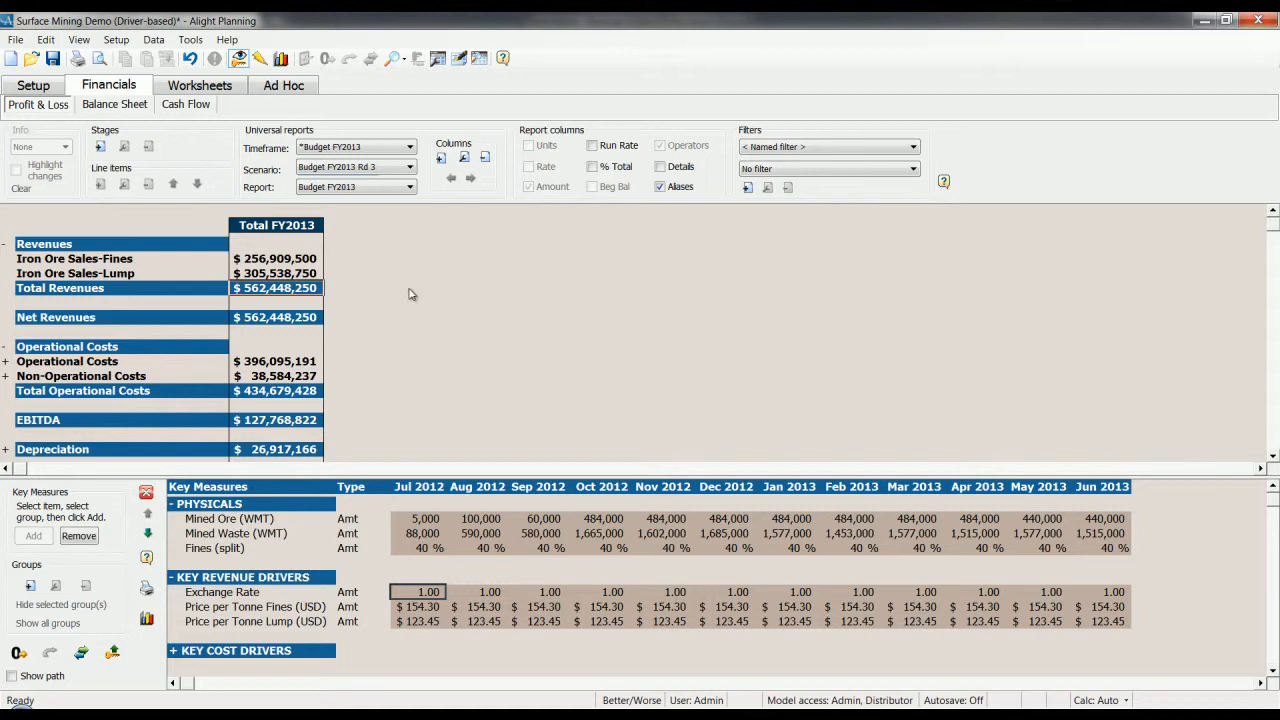
Switch the scenario to Budget FY2013 FINAL and examine its Profit & Loss totals, adjusting the space given to the key measures.
left_click(358, 167)
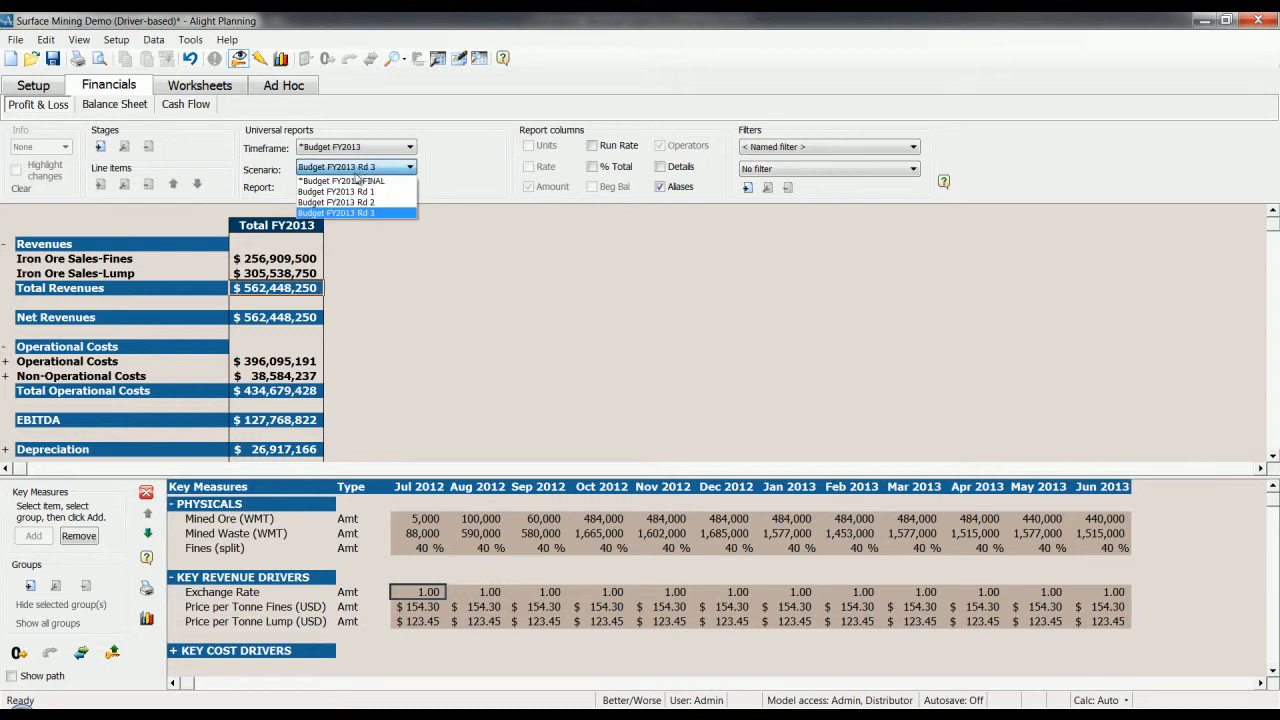
left_click(357, 181)
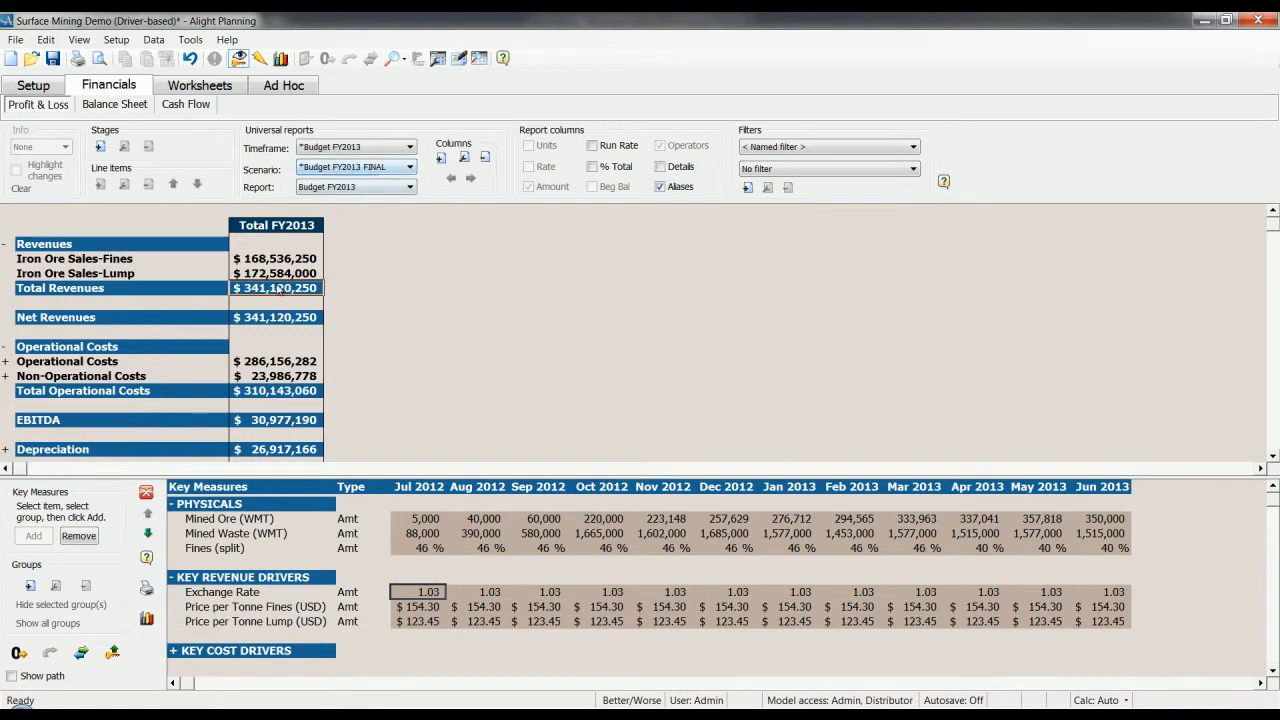
left_click(256, 394)
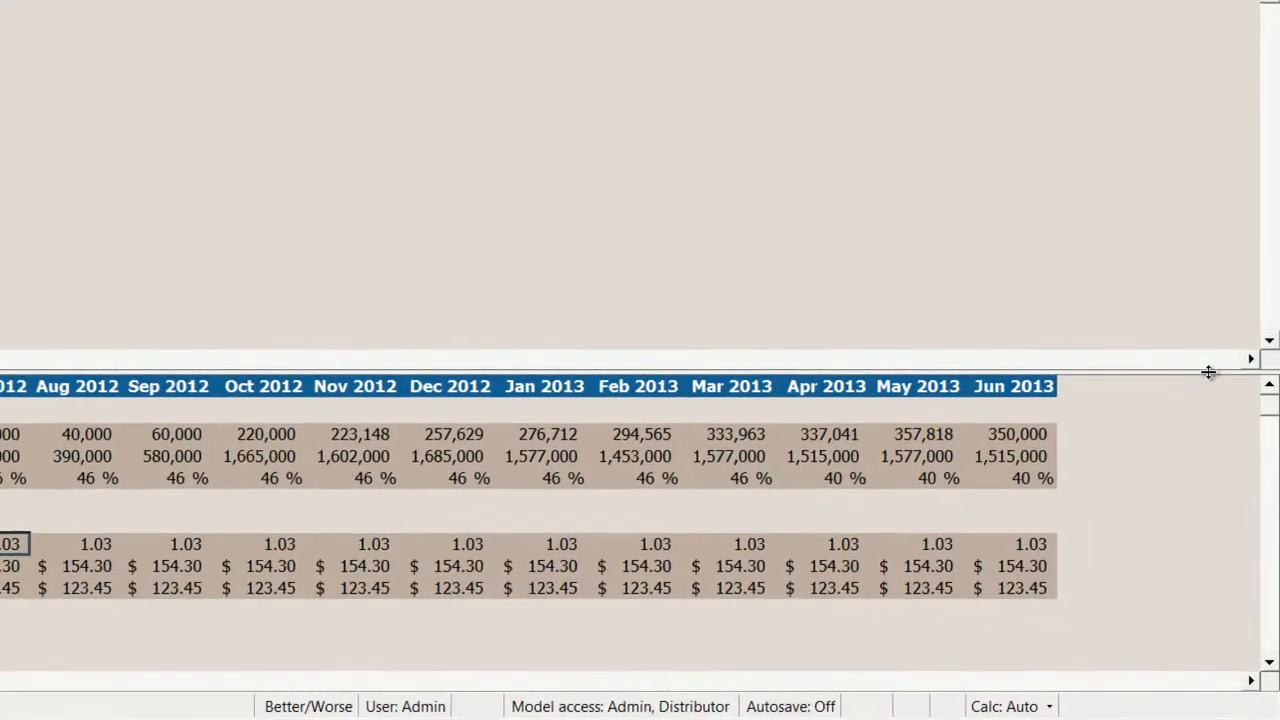
left_click_drag(1236, 477, 1227, 544)
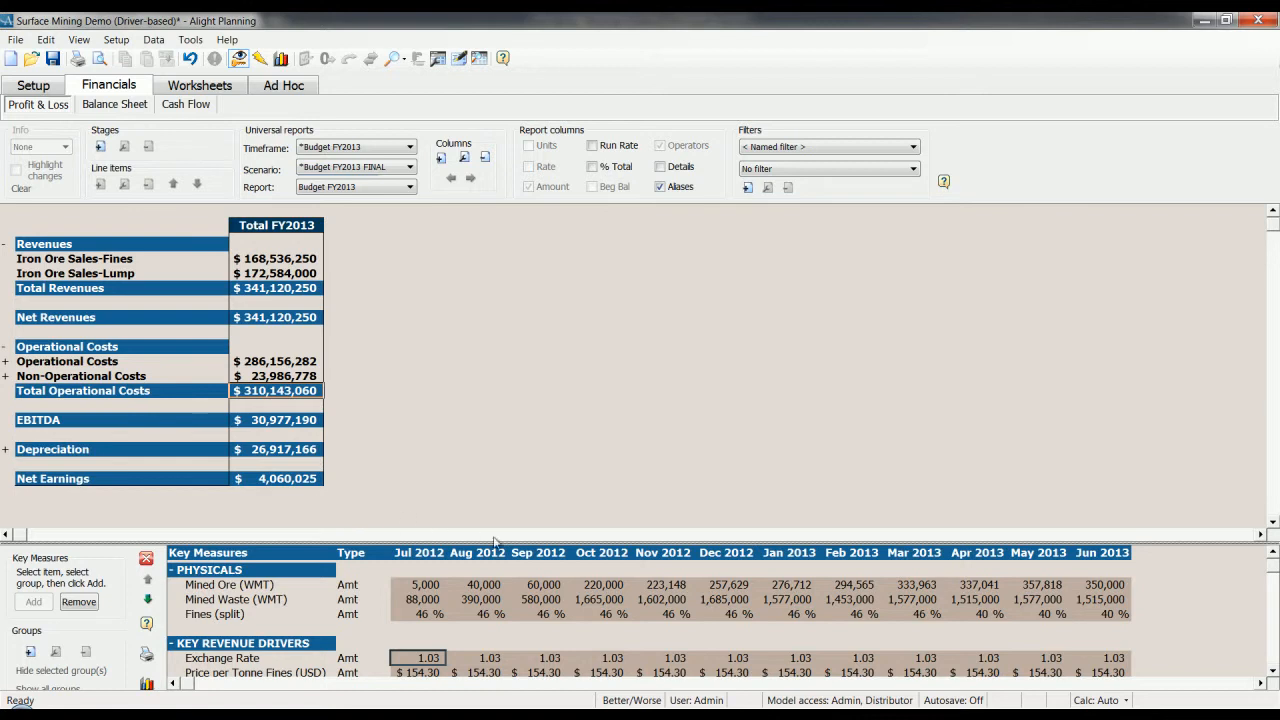
left_click_drag(521, 543, 525, 497)
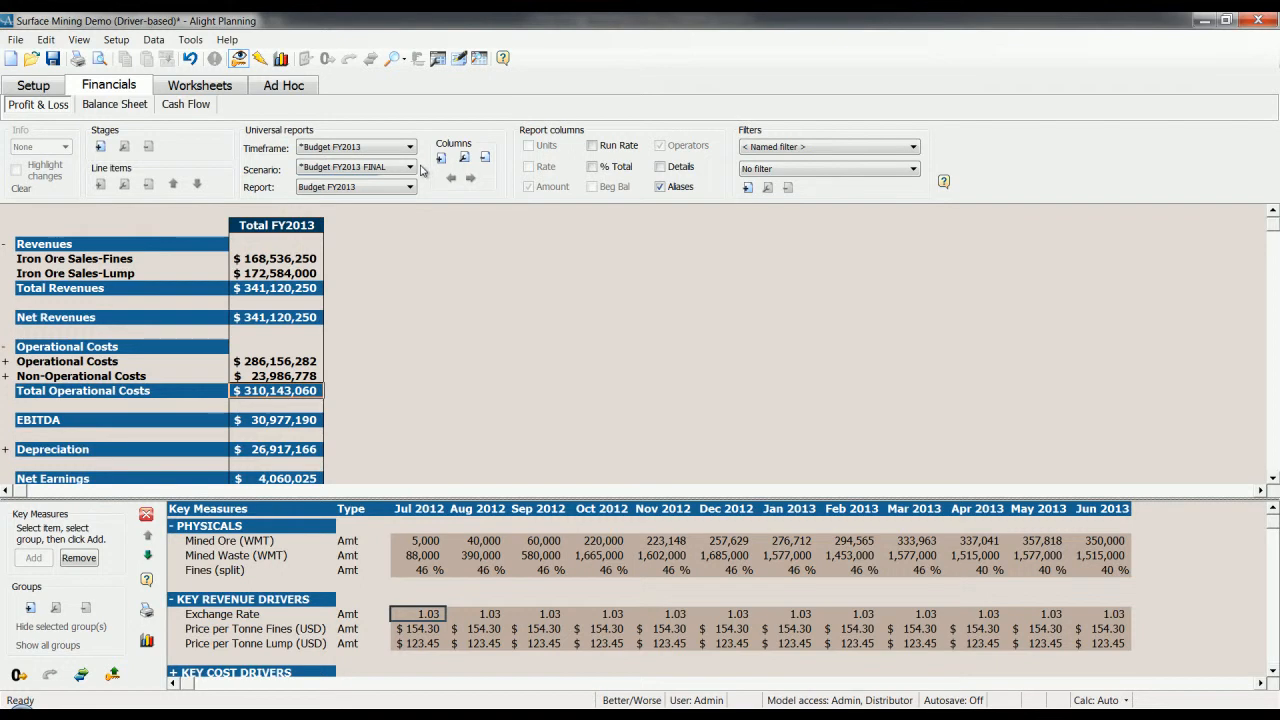
Start a copy of the Budget FY2013 FINAL scenario and name it Budget FY2013 v4.
left_click(354, 168)
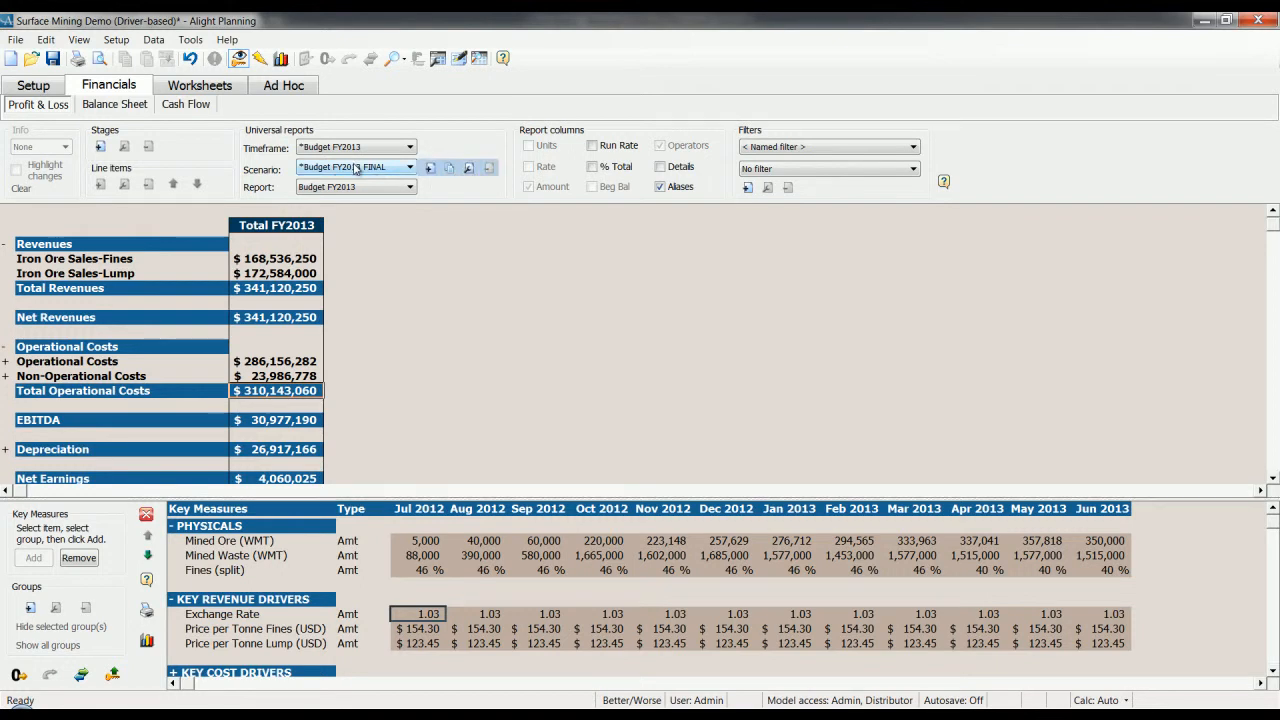
left_click(356, 168)
left_click(447, 174)
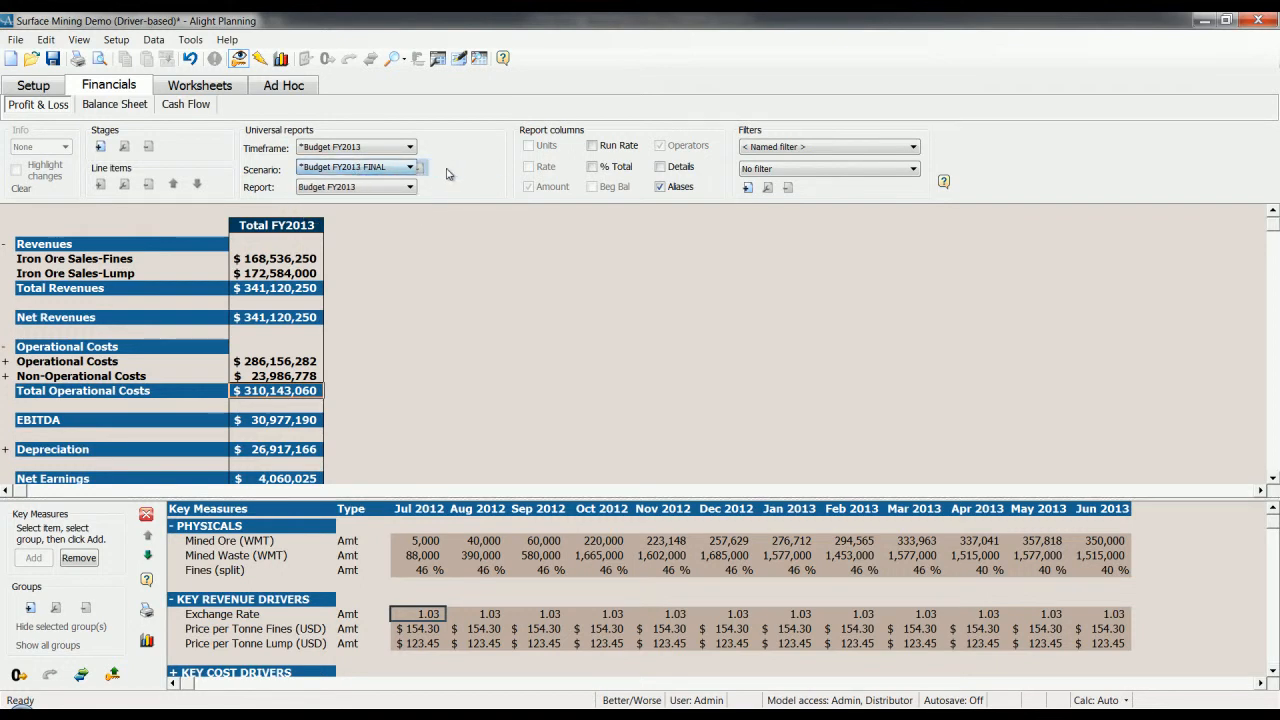
left_click(384, 170)
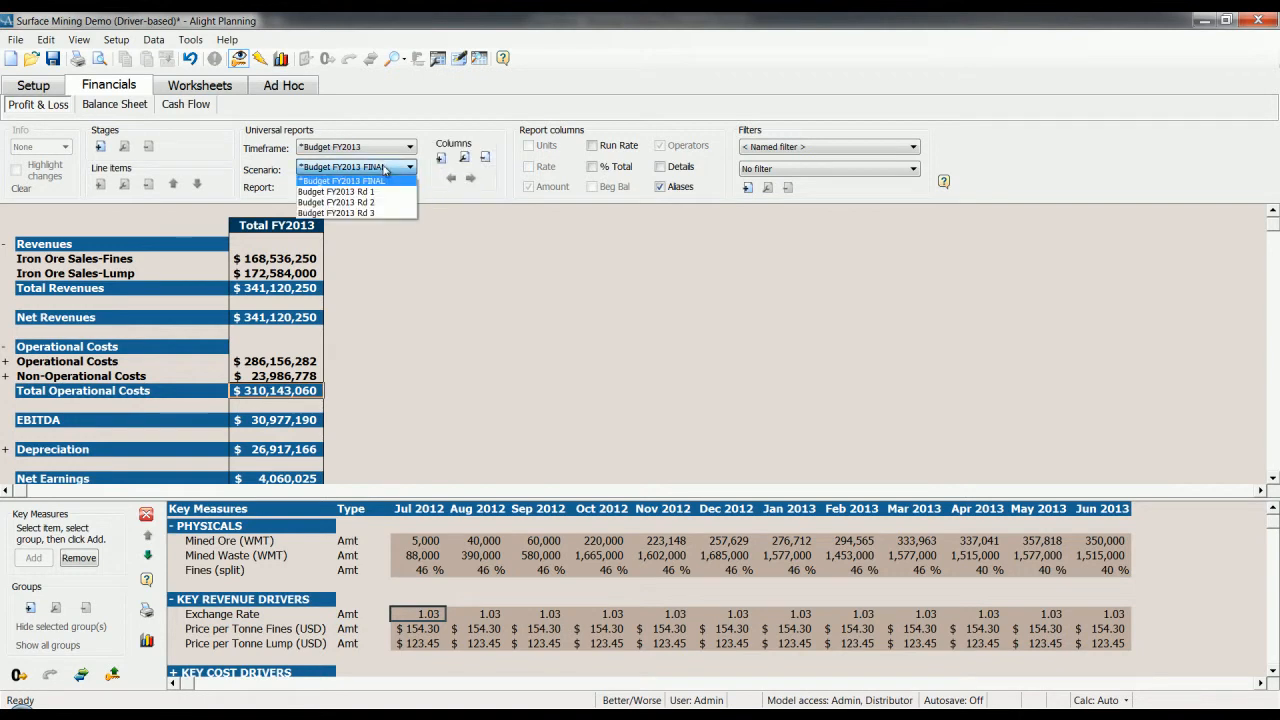
left_click(425, 169)
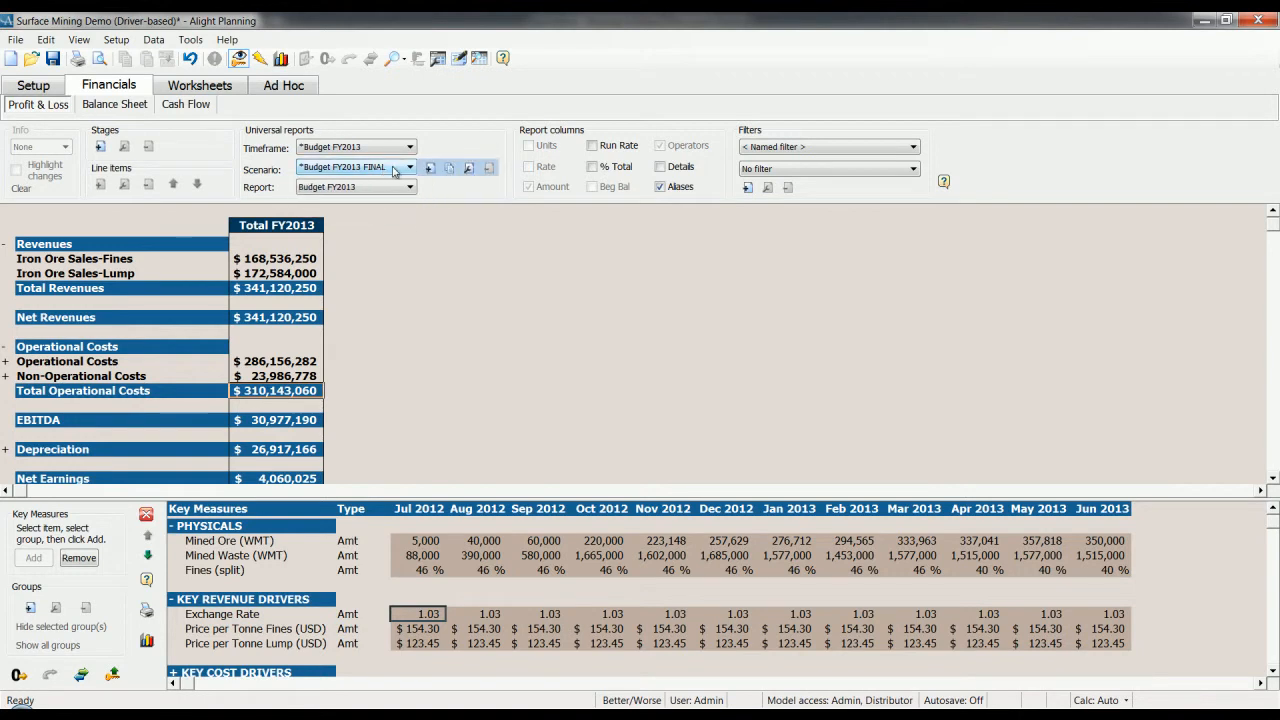
left_click(450, 170)
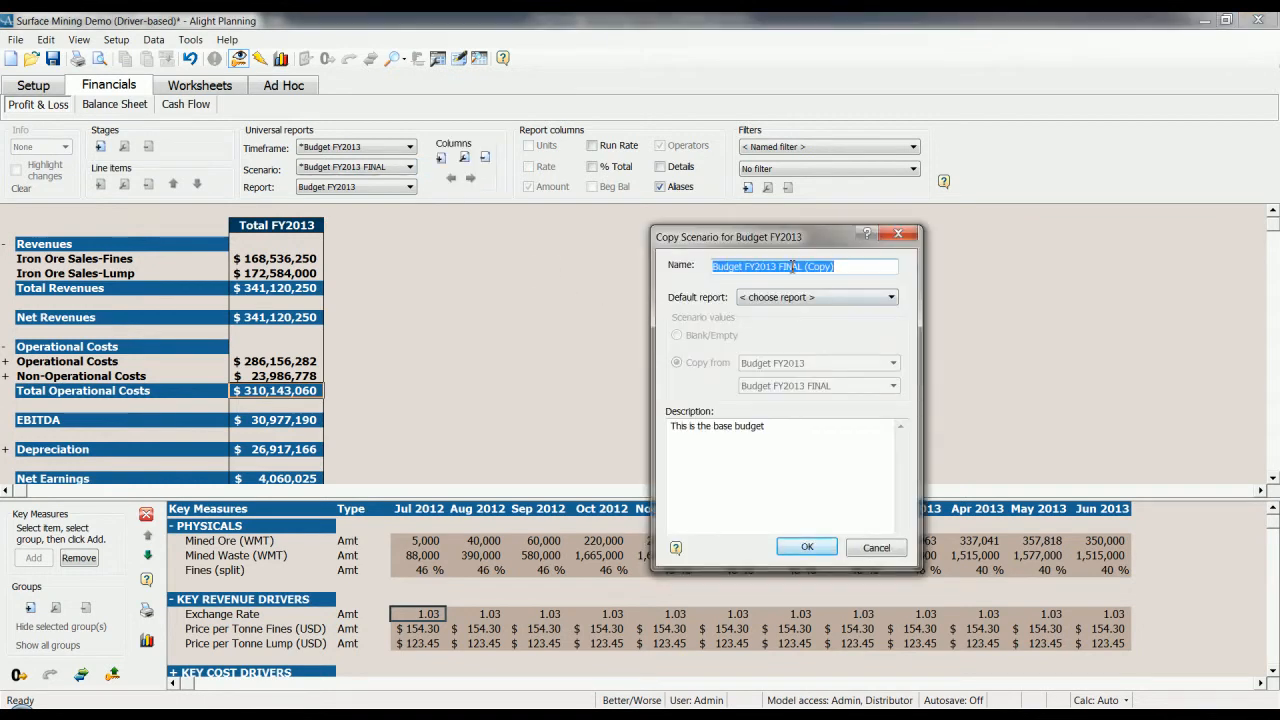
left_click_drag(782, 266, 837, 266)
type("v")
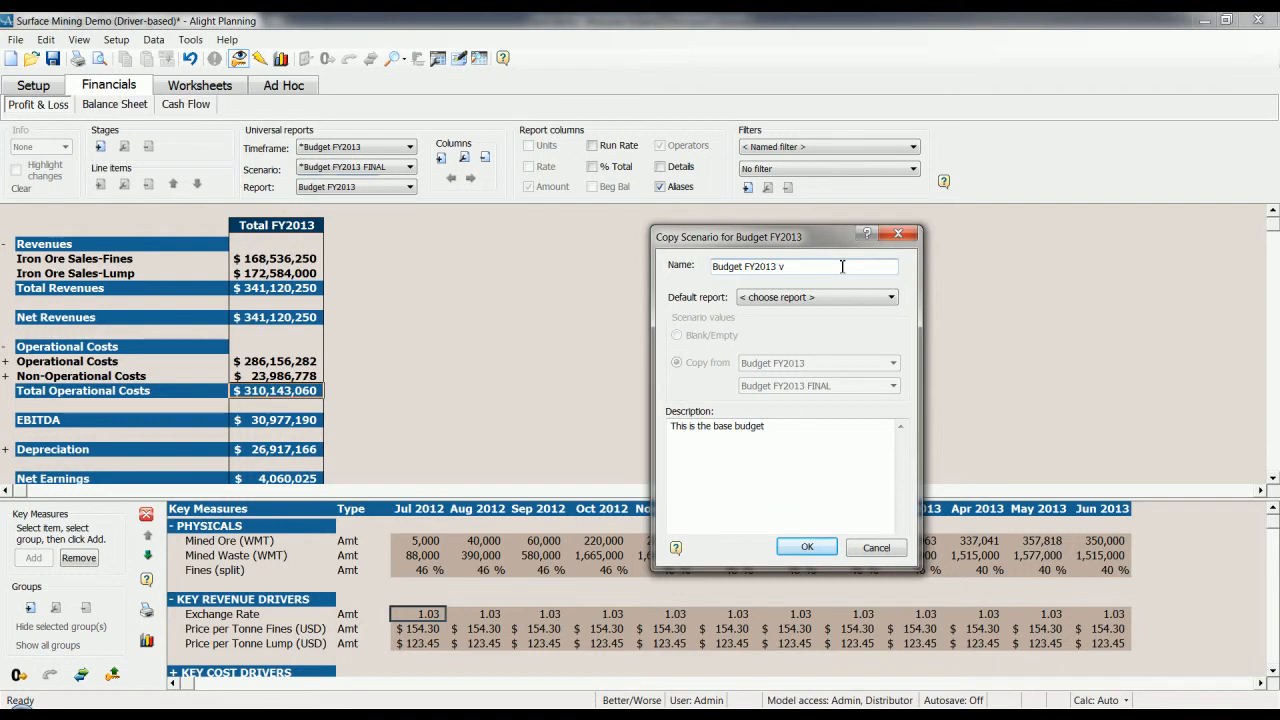
Replace the scenario description with "FX rate changed to parity with US" and create the copy.
left_click(790, 428)
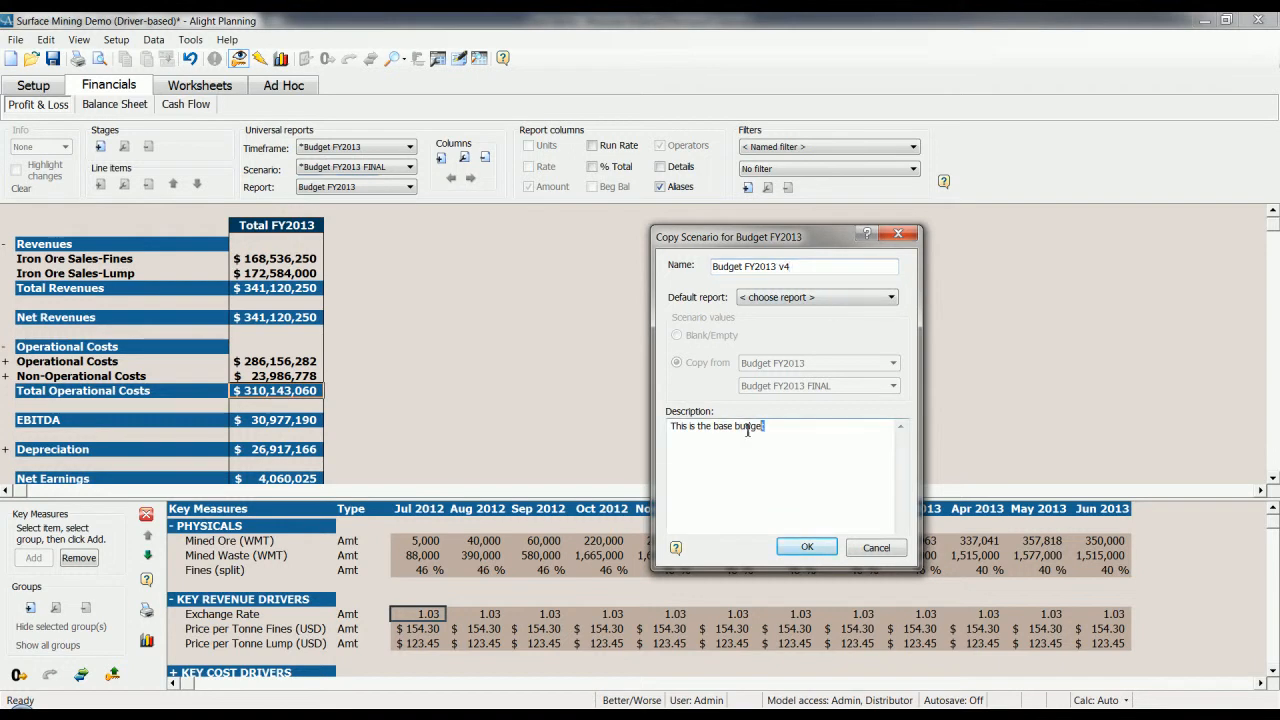
left_click_drag(777, 428, 619, 436)
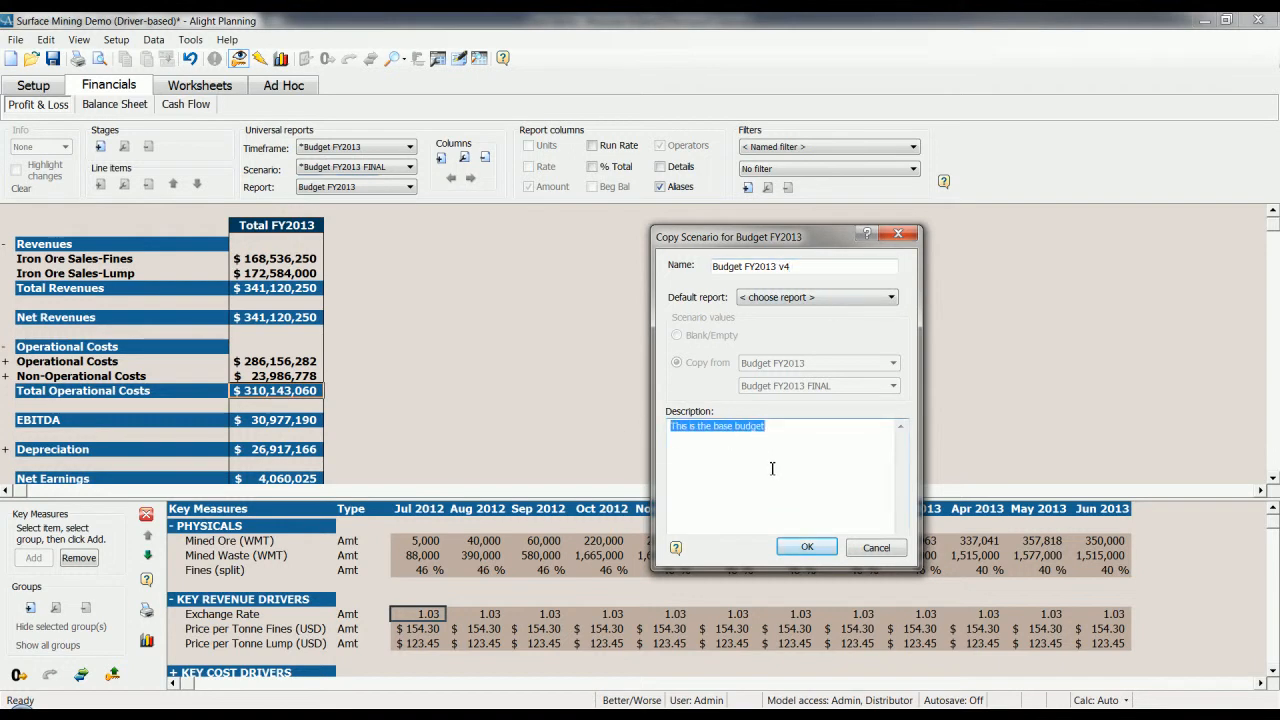
type("T")
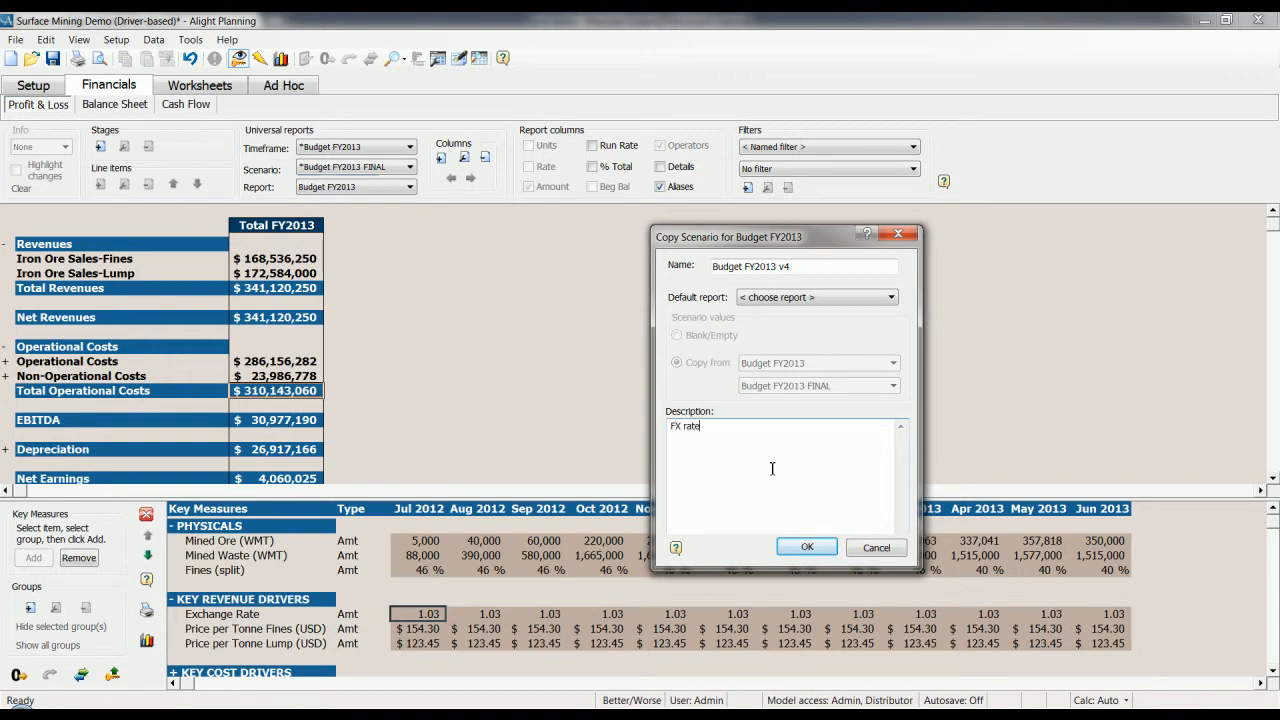
type("X rate changed to parity with US")
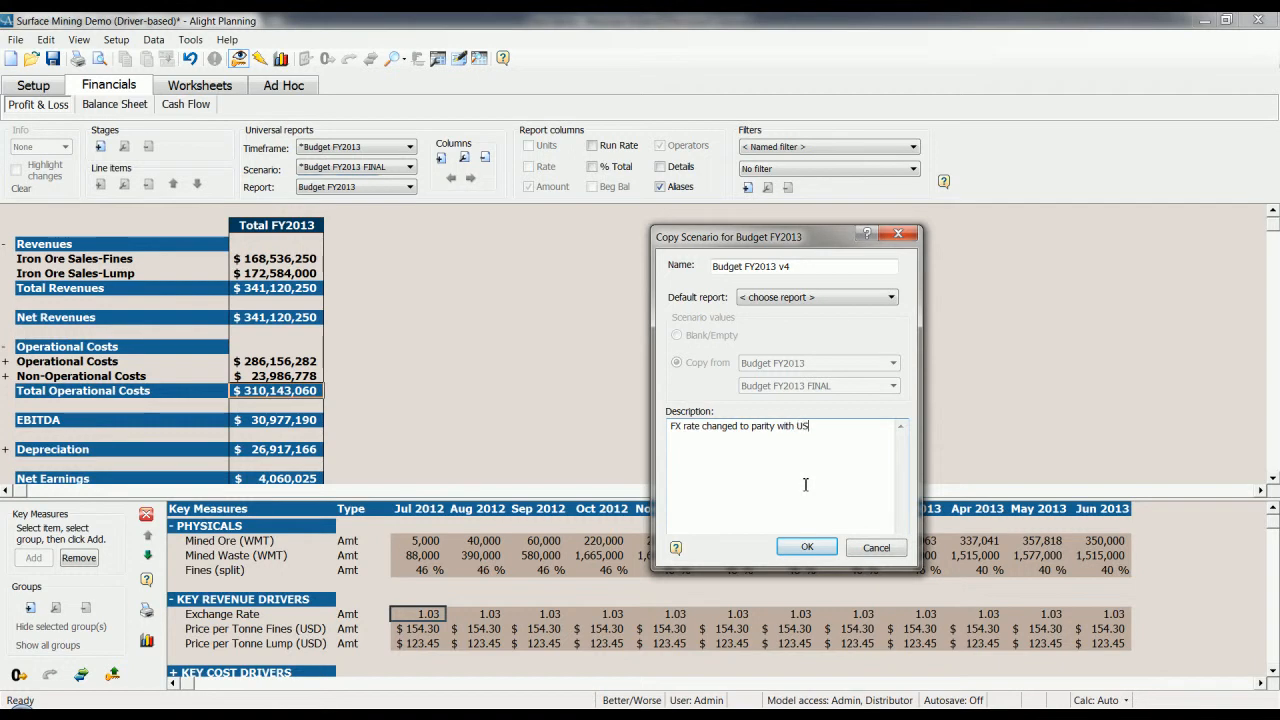
left_click(807, 547)
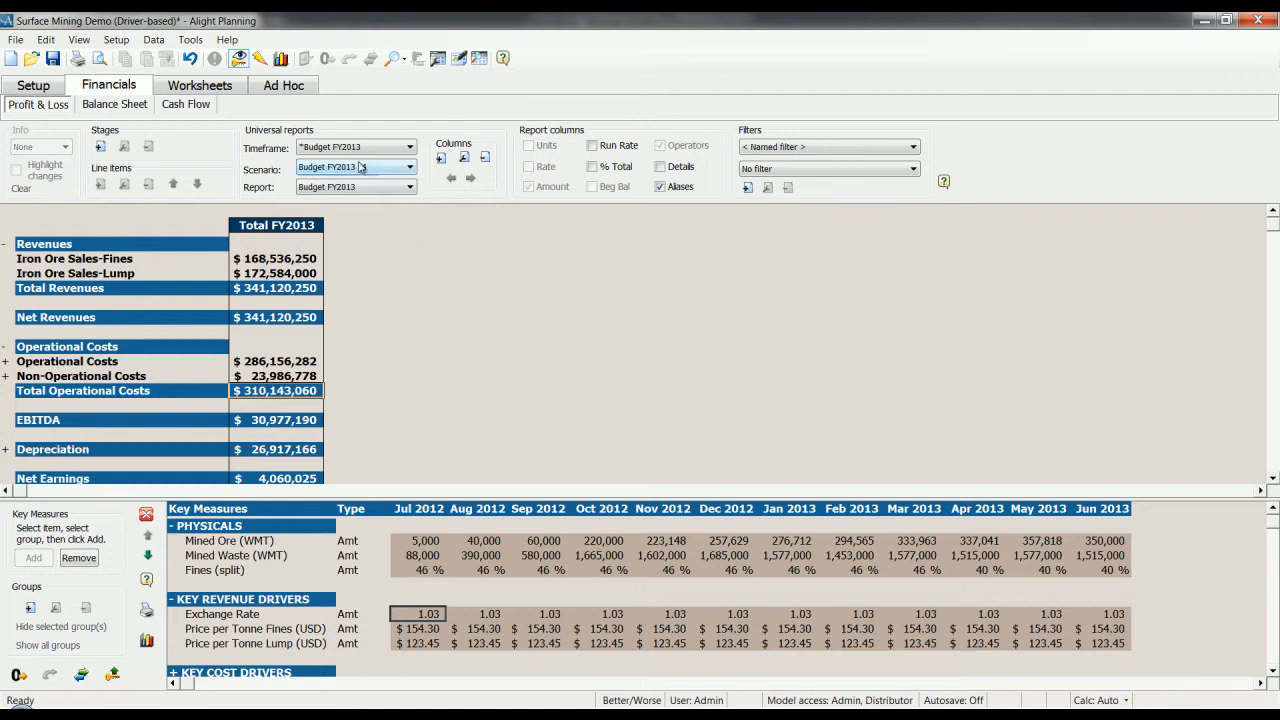
In the Budget FY2013 v4 scenario, set the Exchange Rate to 1.00 from Jul 2012 through all following months.
left_click(361, 167)
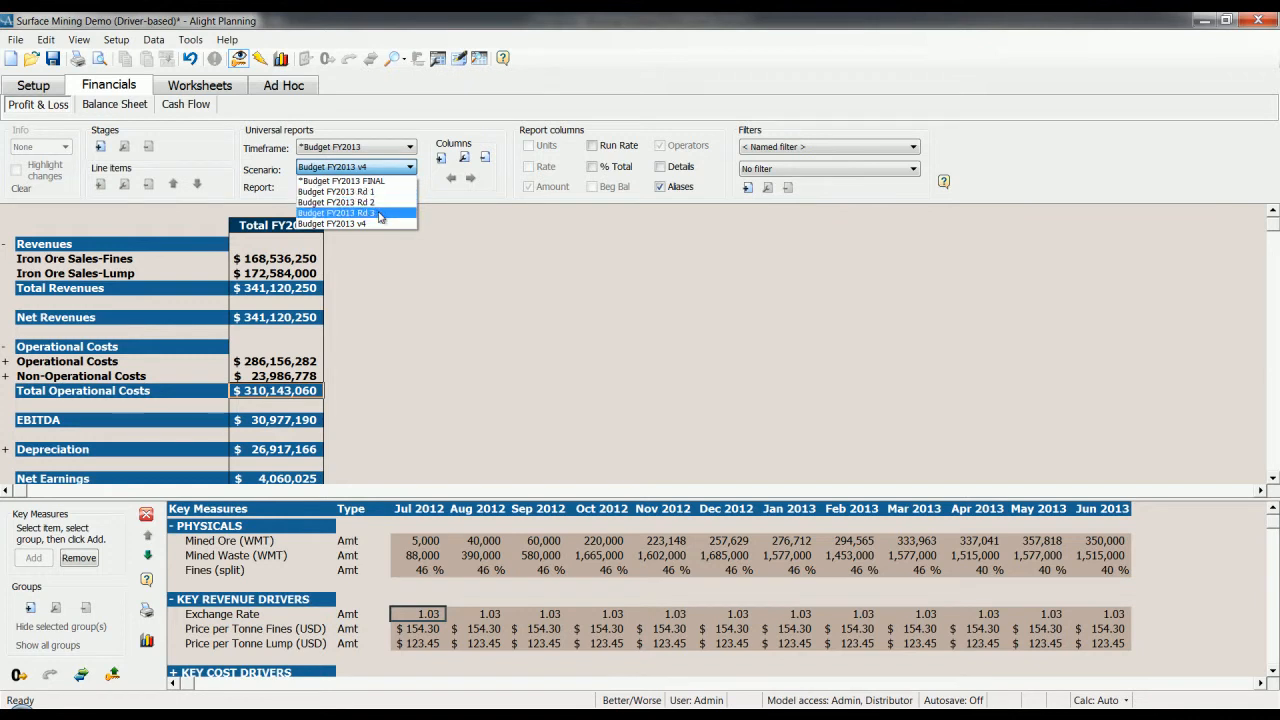
left_click(413, 618)
double_click(413, 618)
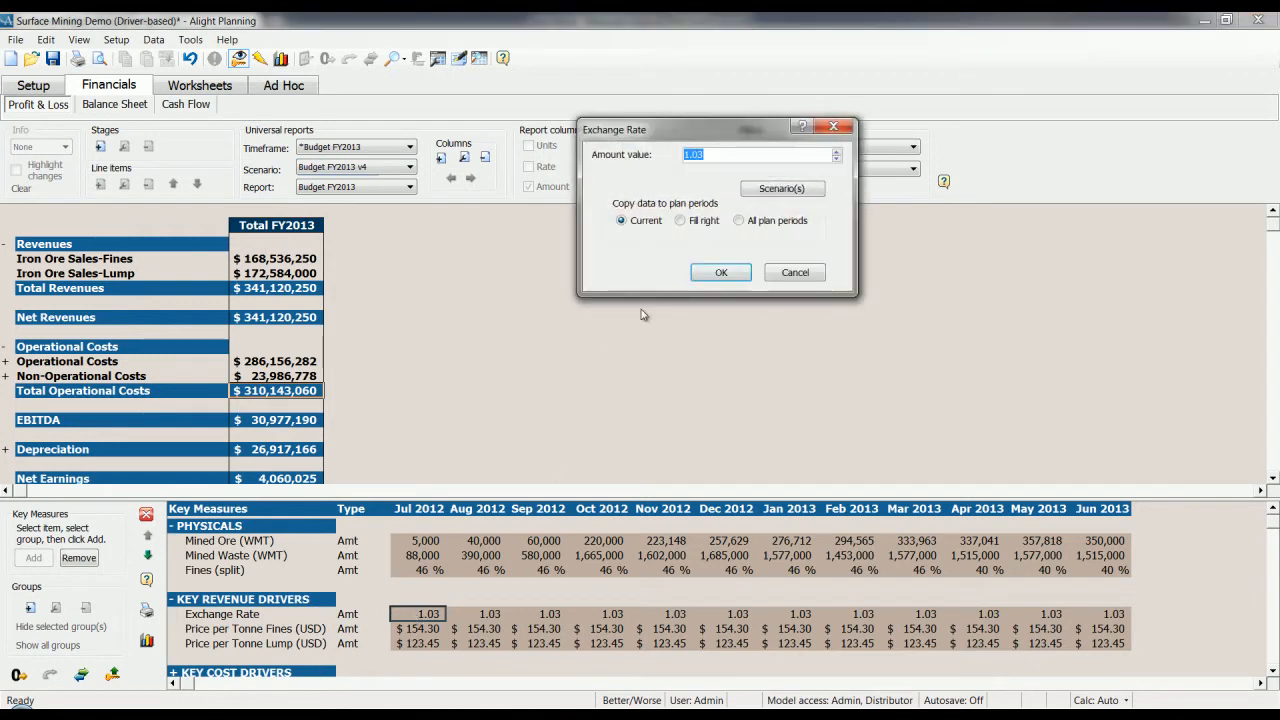
type("1")
left_click(695, 221)
left_click(720, 272)
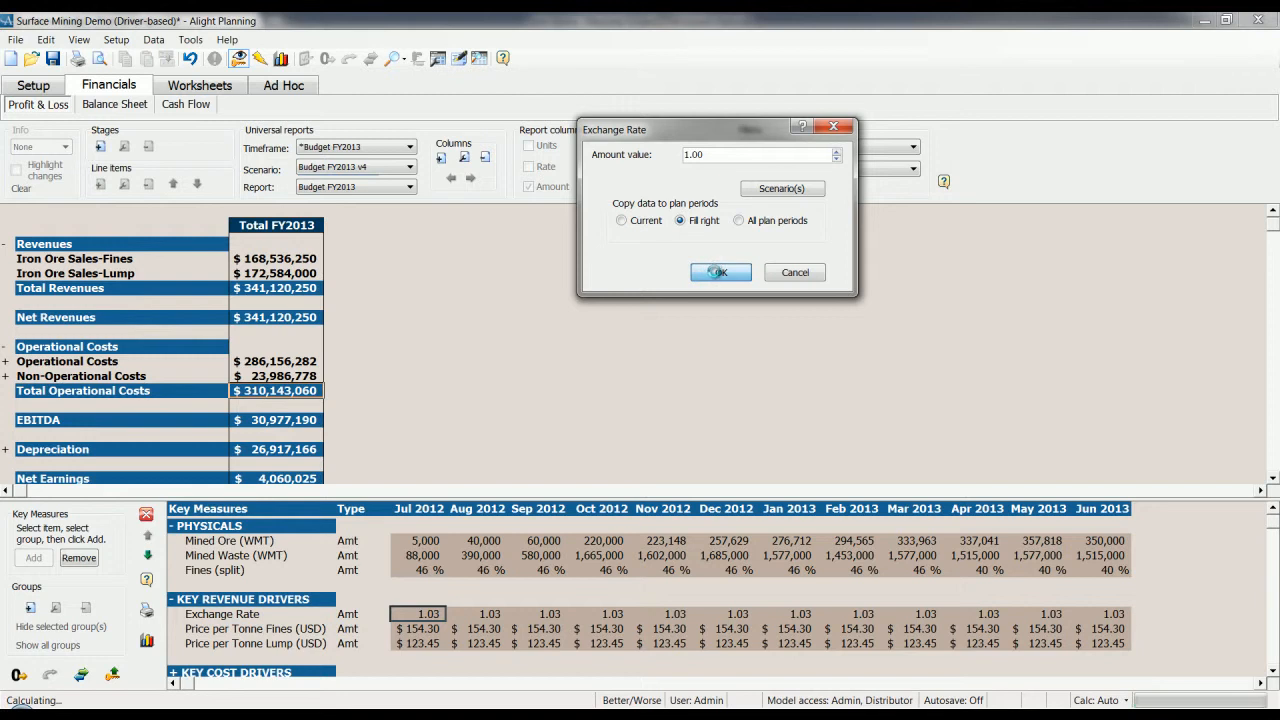
Check the FY2013 Total Revenues and switch the report to Scenario Analysis FY2013.
left_click(254, 291)
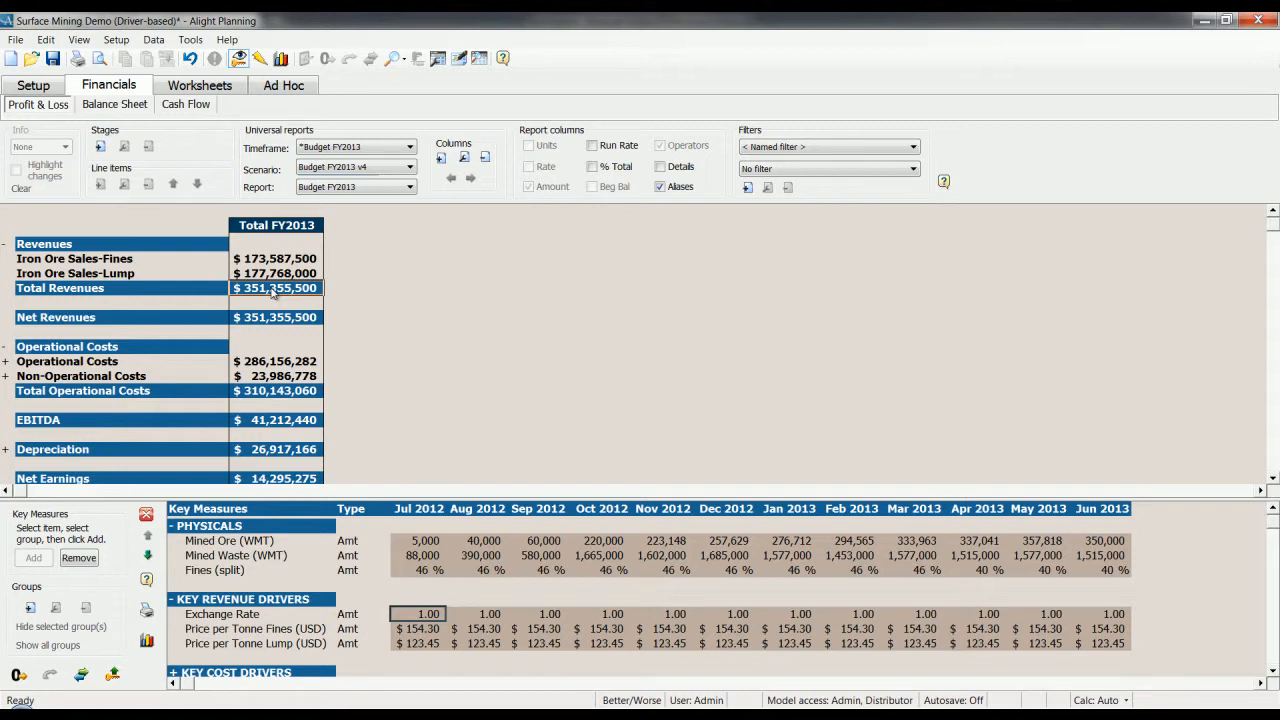
left_click(361, 190)
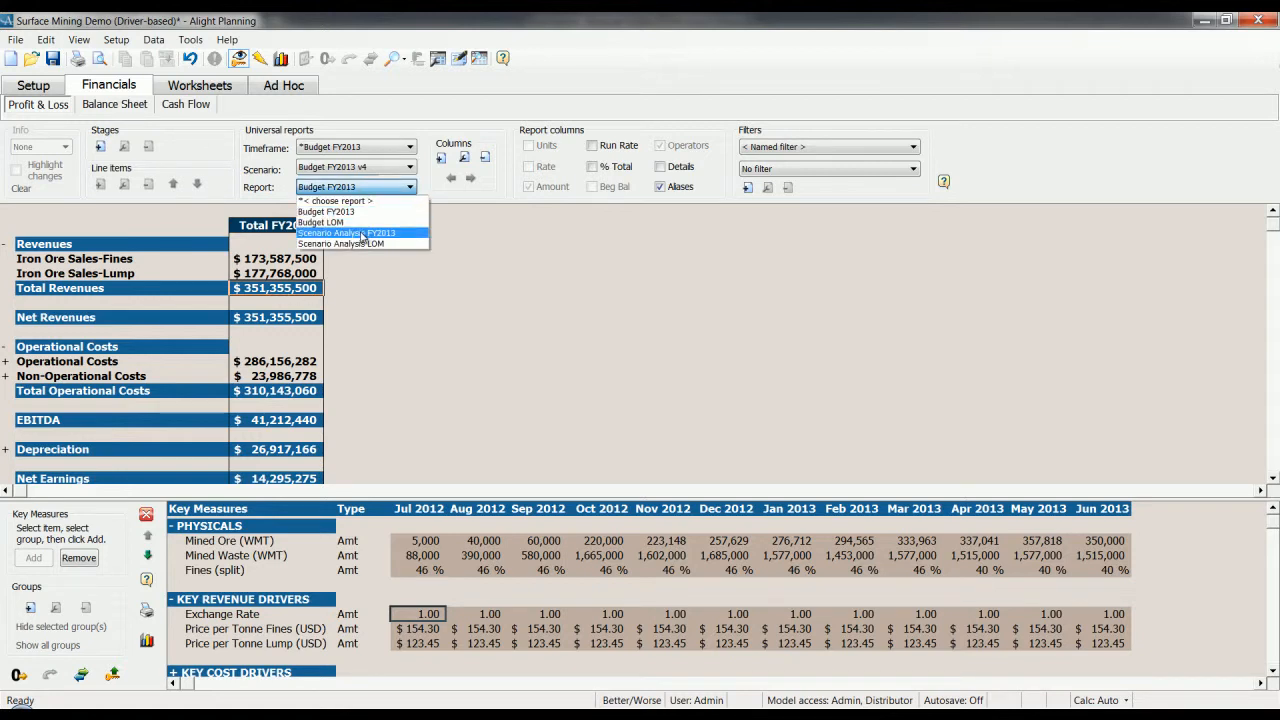
left_click(361, 234)
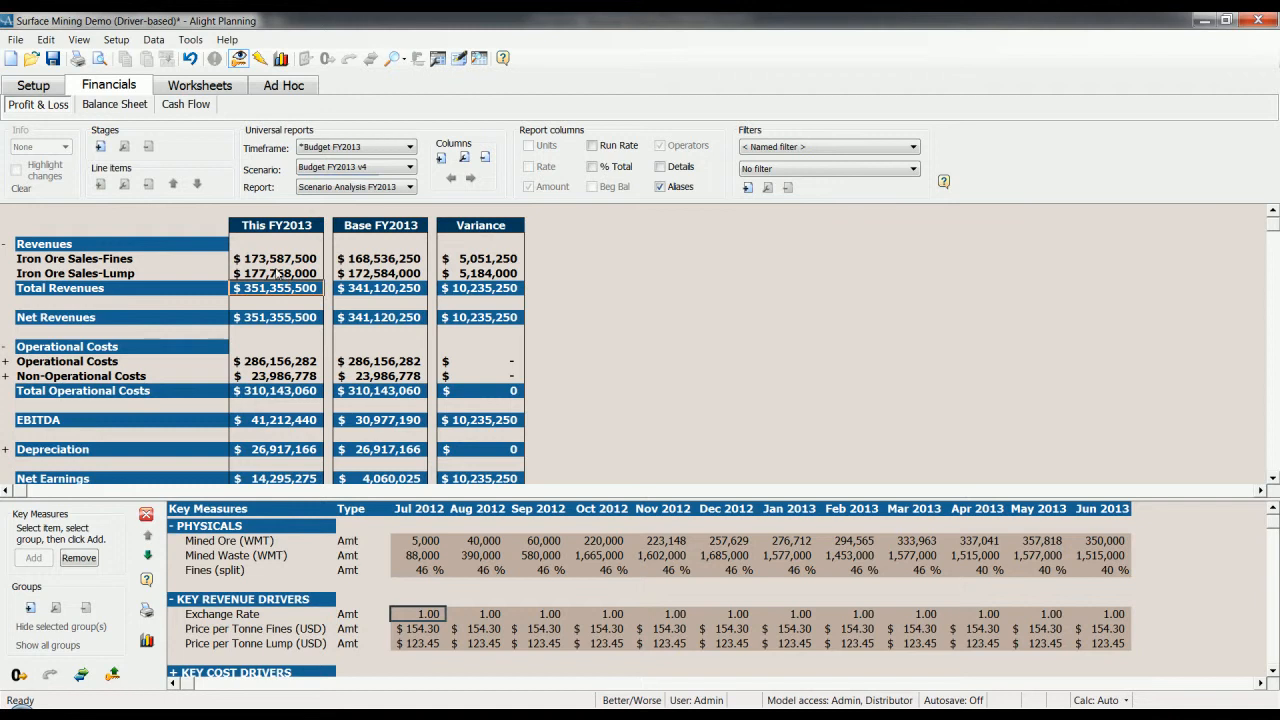
Compare Iron Ore Sales-Fines, Iron Ore Sales-Lump and Total Revenues between This FY2013 and Base FY2013, including their variances.
left_click(101, 260)
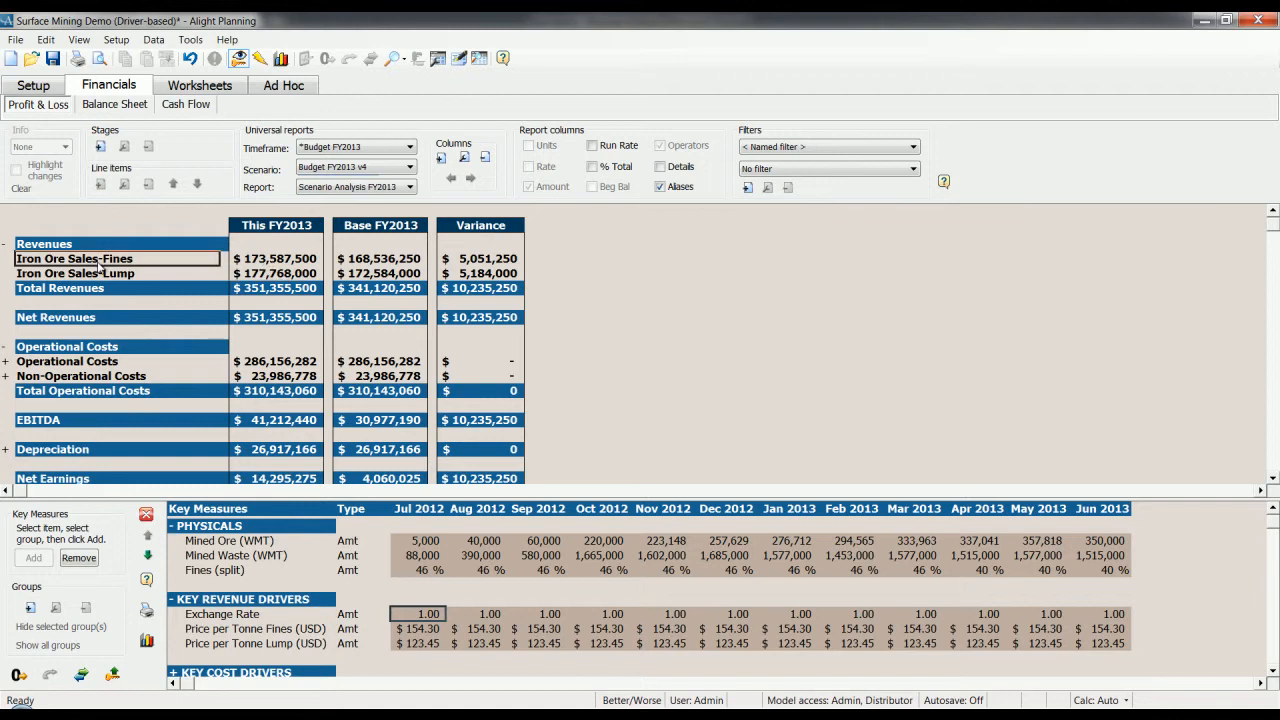
left_click(130, 274)
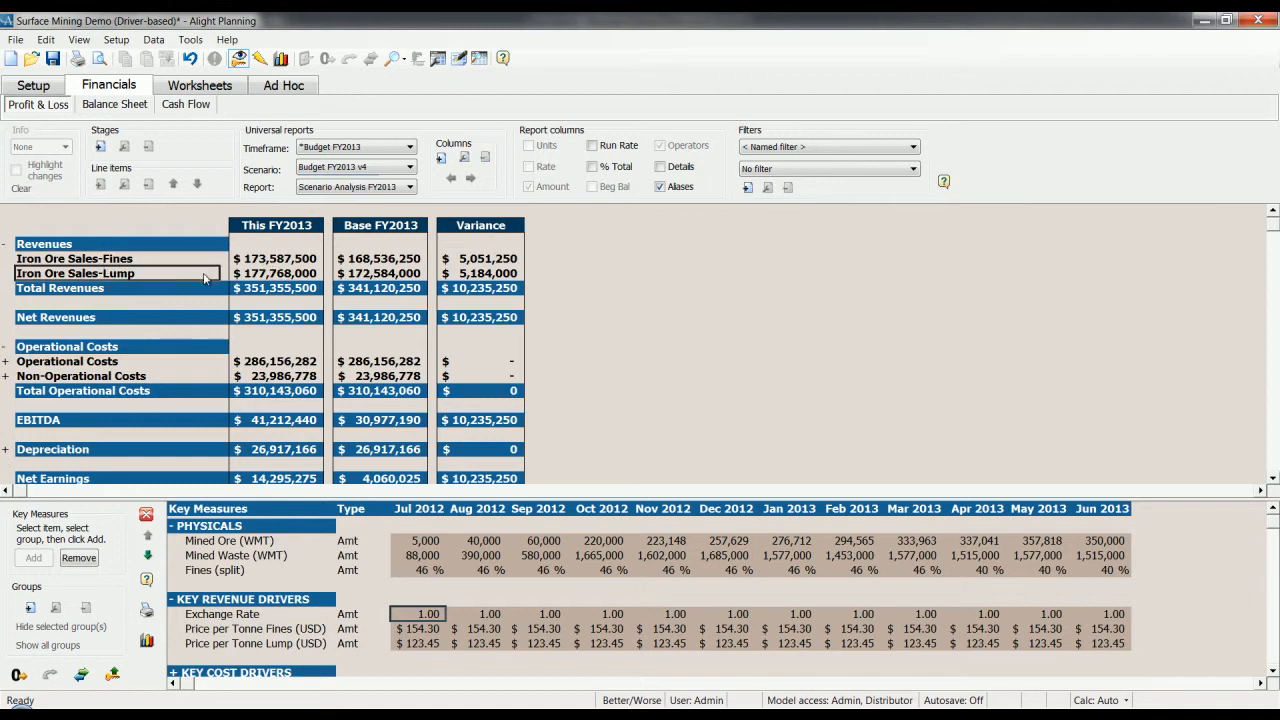
left_click(368, 264)
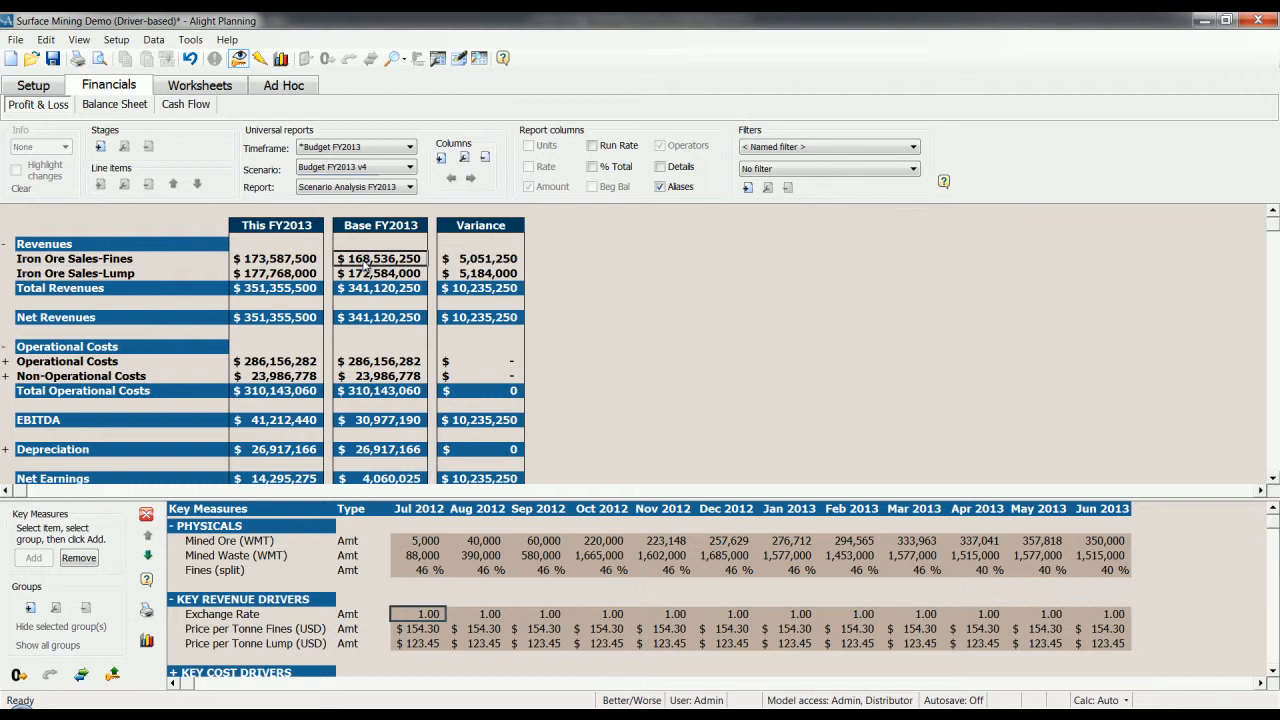
left_click(477, 262)
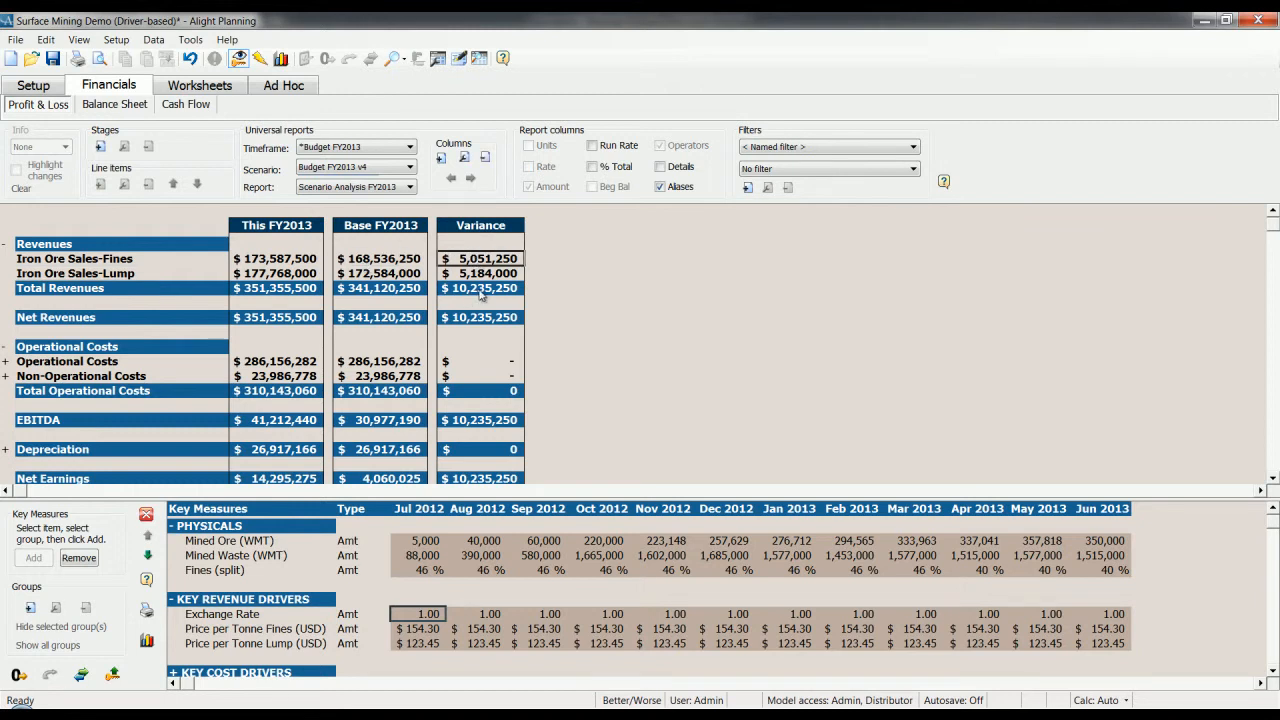
left_click(466, 290)
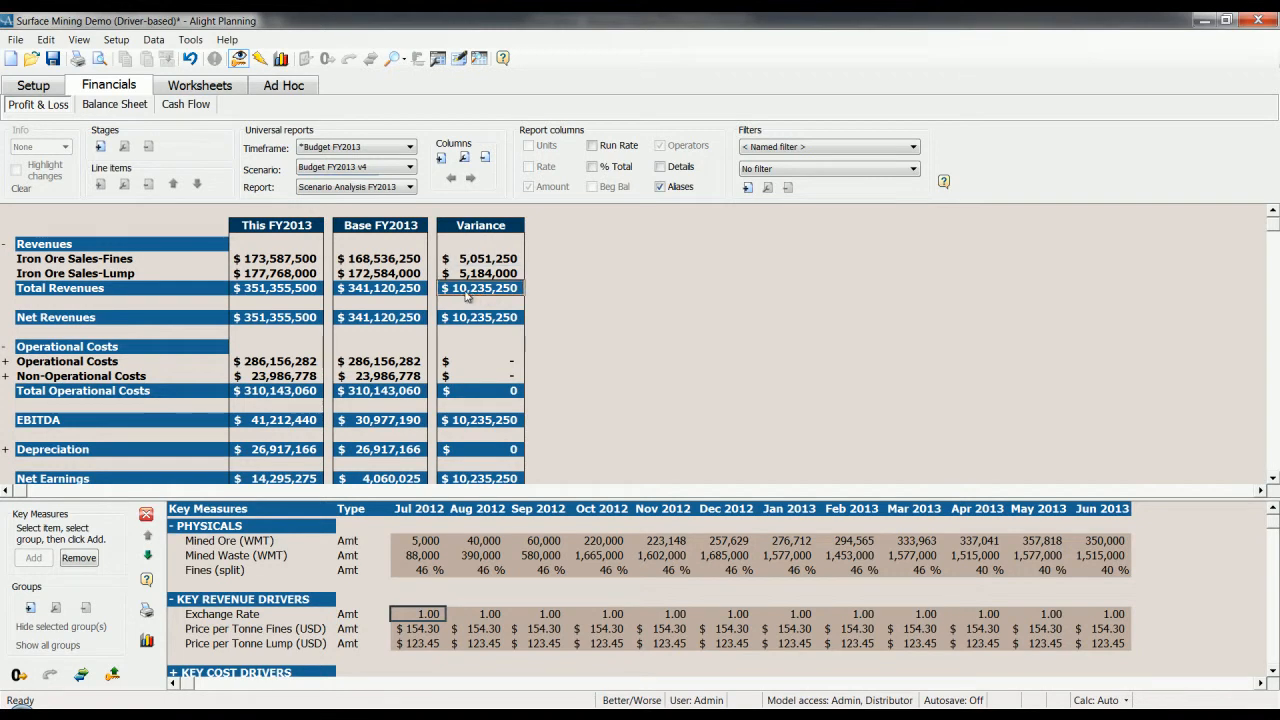
left_click_drag(281, 230, 286, 335)
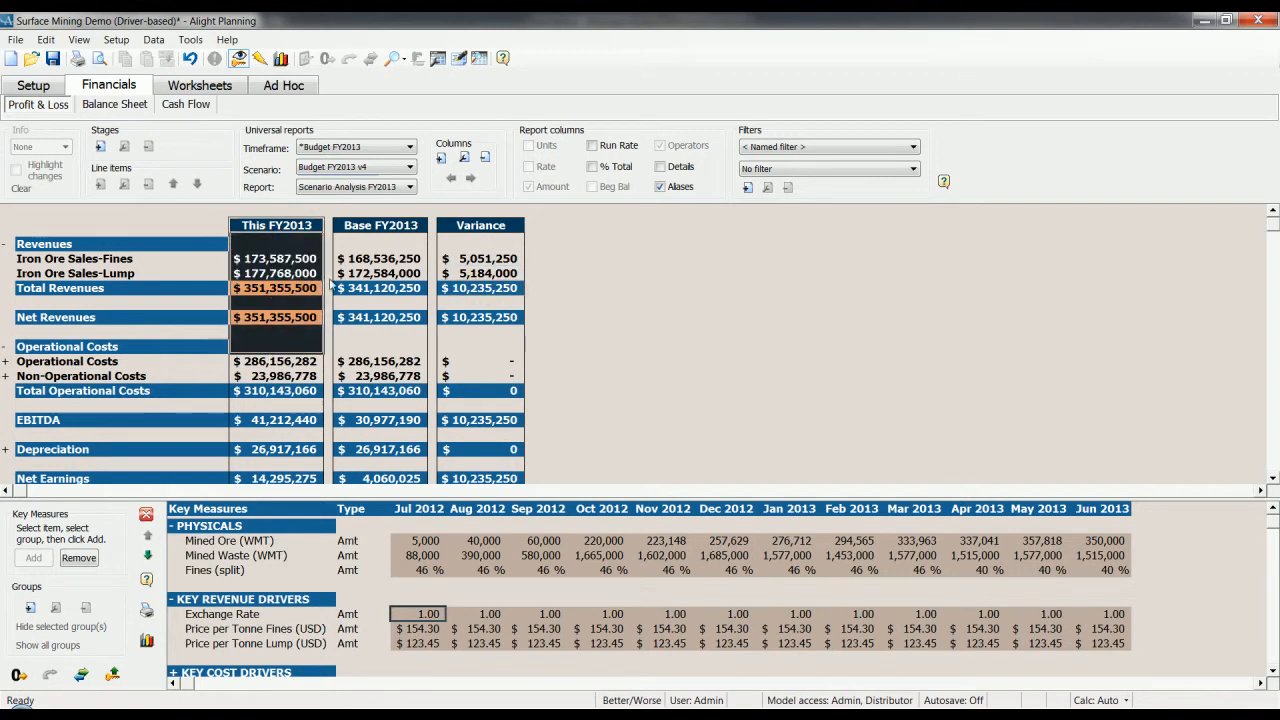
left_click_drag(381, 229, 380, 297)
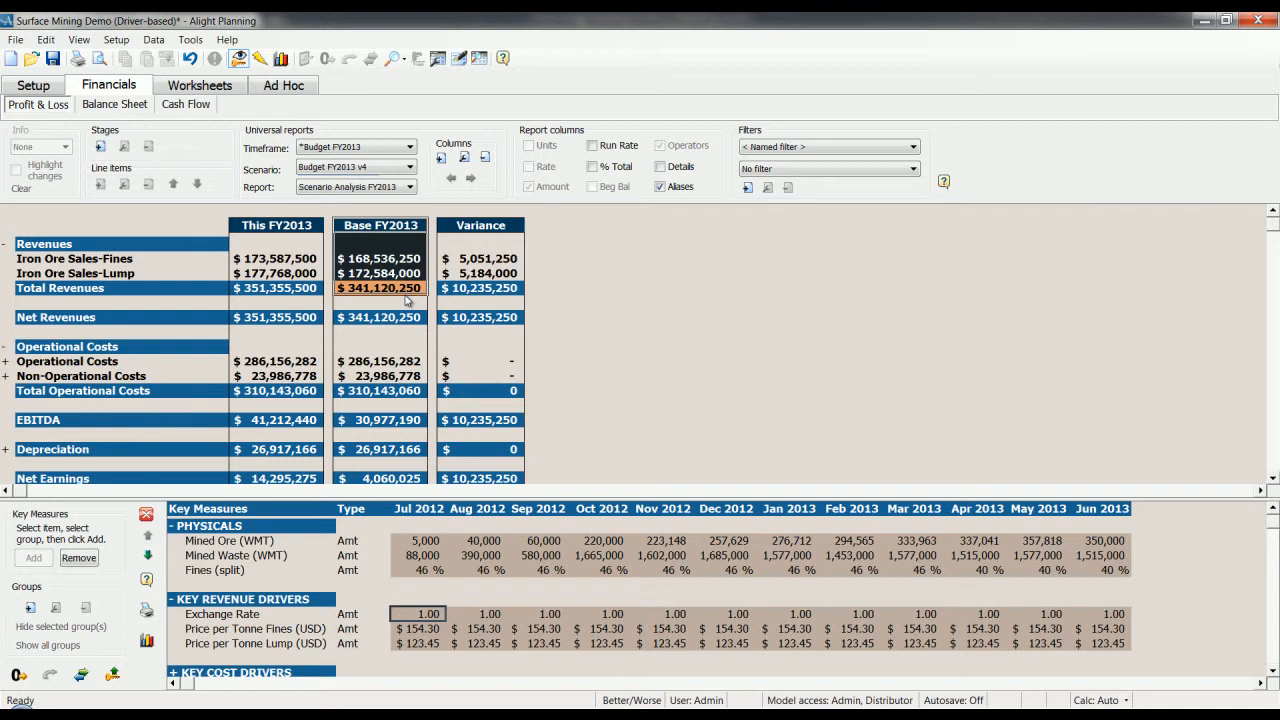
Open the revenue worksheet behind Iron Ore Sales-Fines, show the Units and Rate columns, and examine the fines and lump rate variances.
double_click(75, 261)
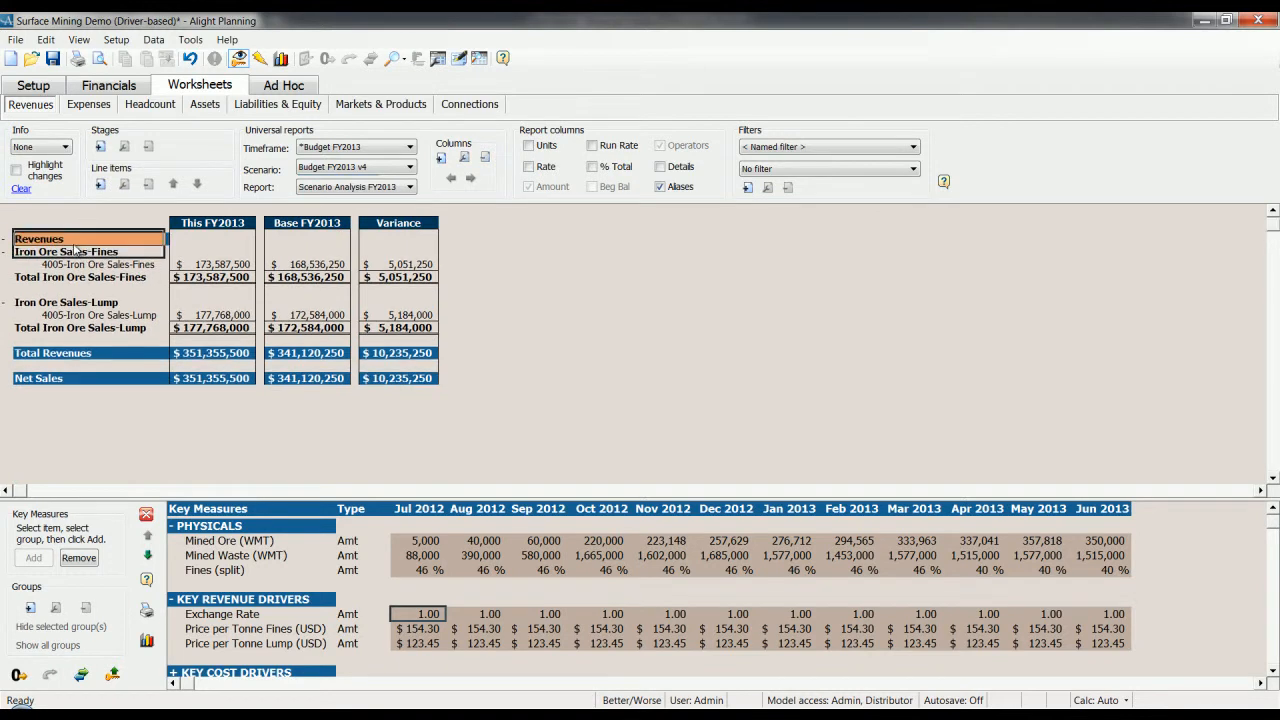
left_click(530, 146)
left_click(528, 166)
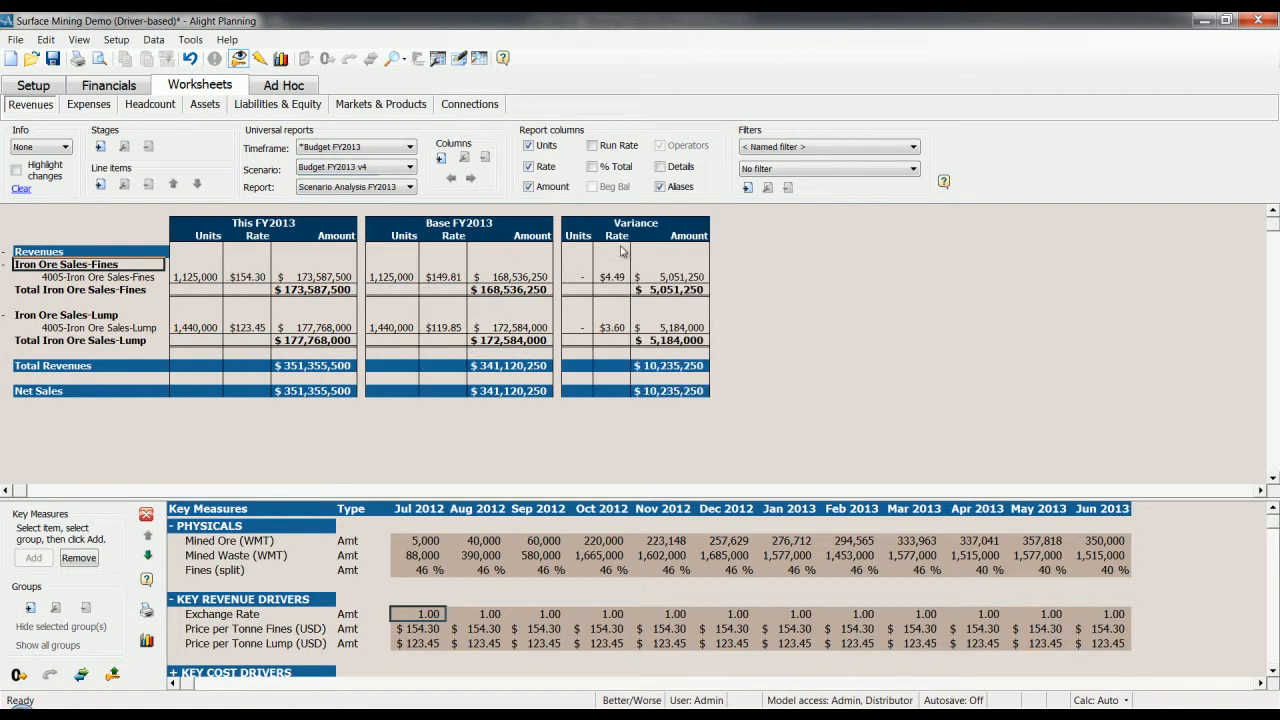
left_click_drag(610, 250, 612, 341)
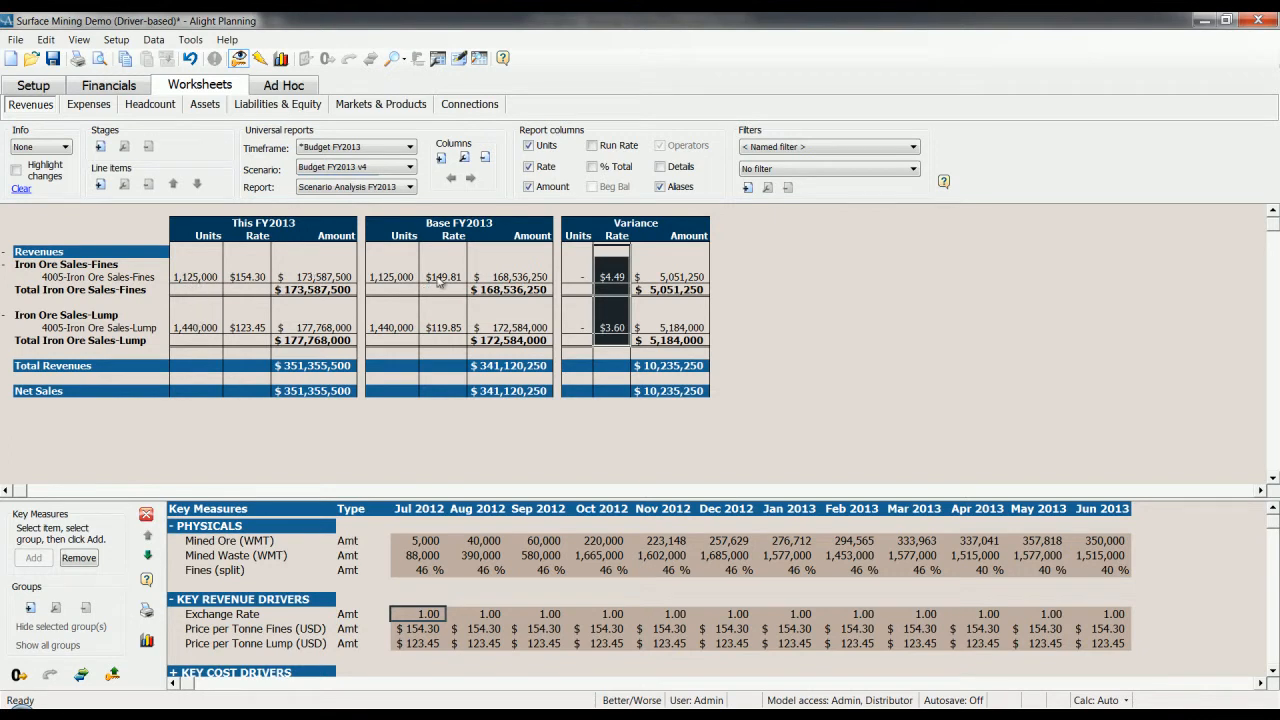
mouse_move(609, 258)
left_mouse_down()
mouse_move(613, 333)
mouse_move(618, 281)
left_mouse_up()
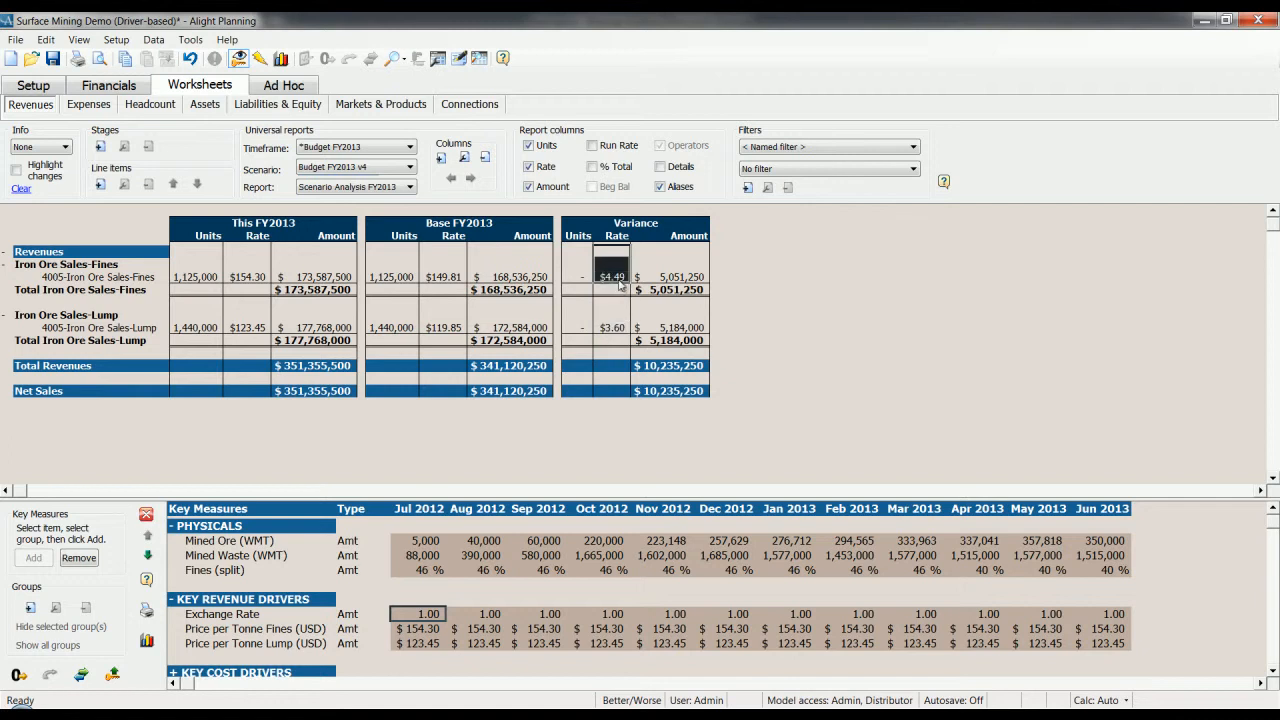
left_click(615, 280)
left_click(609, 330)
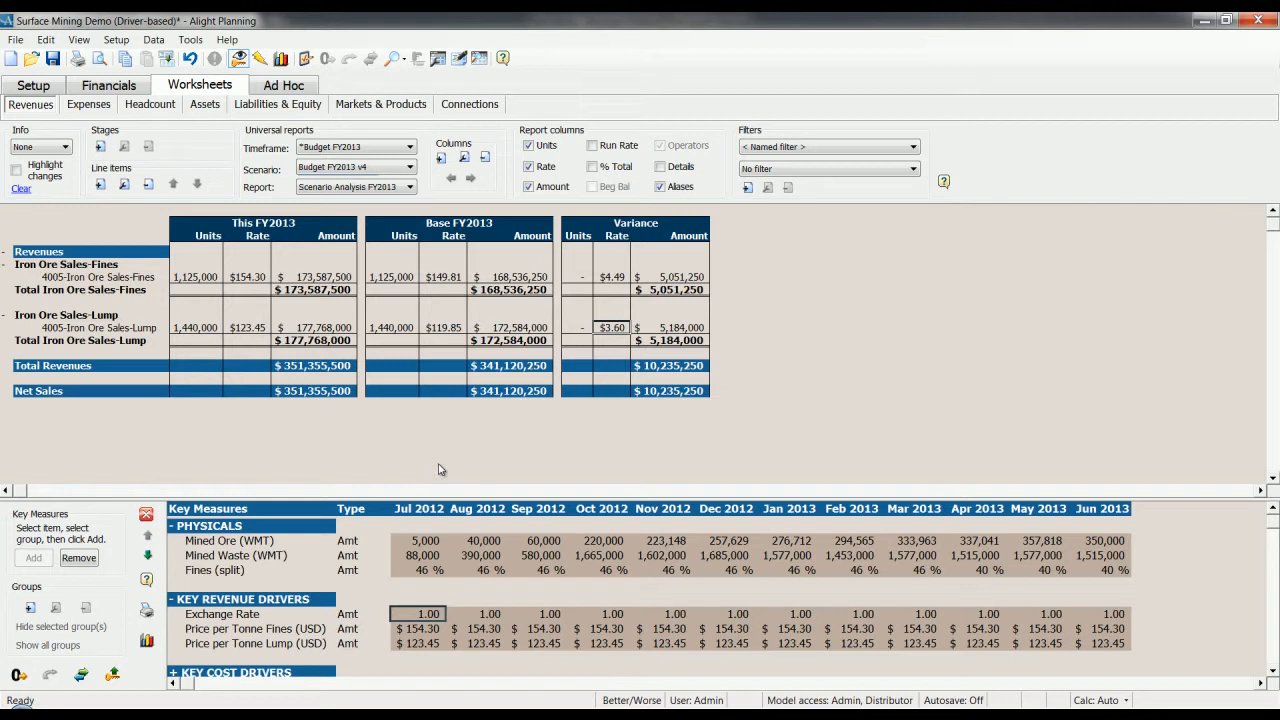
Return to the Profit & Loss report, enlarge the Key Measures area and expand its Key Cost Drivers group.
left_click(110, 86)
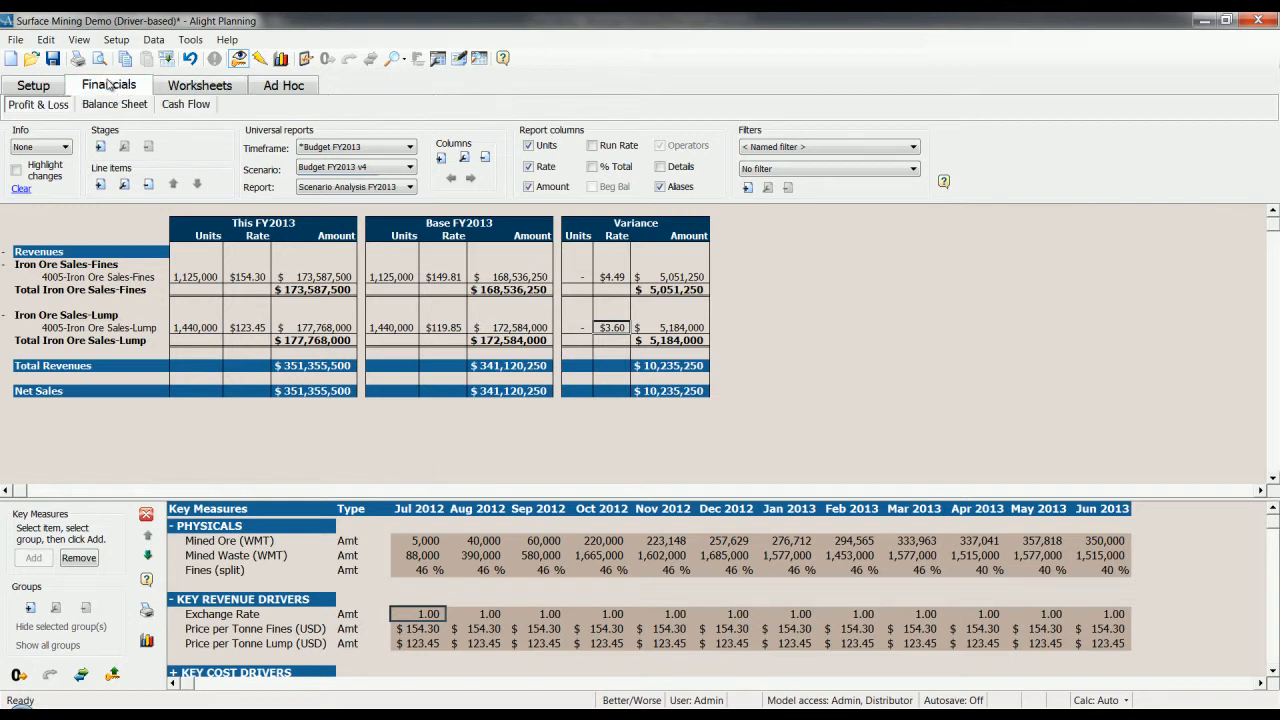
left_click(45, 105)
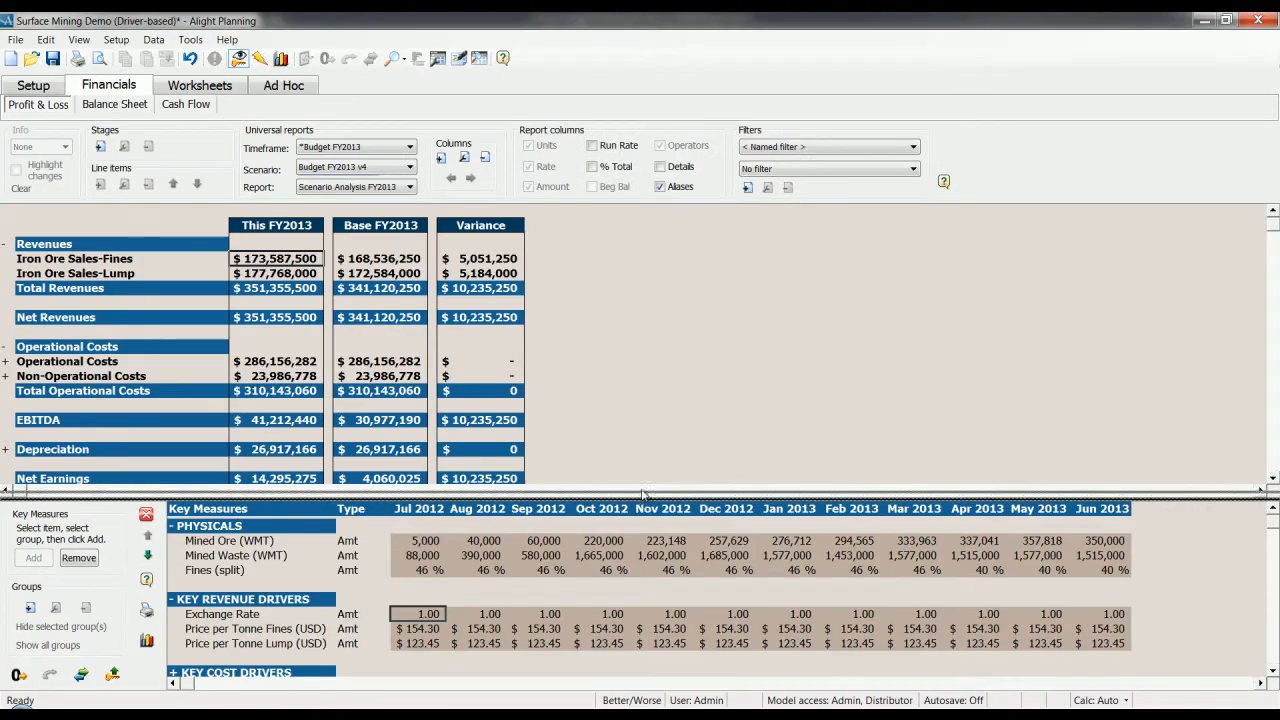
left_click_drag(644, 493, 645, 440)
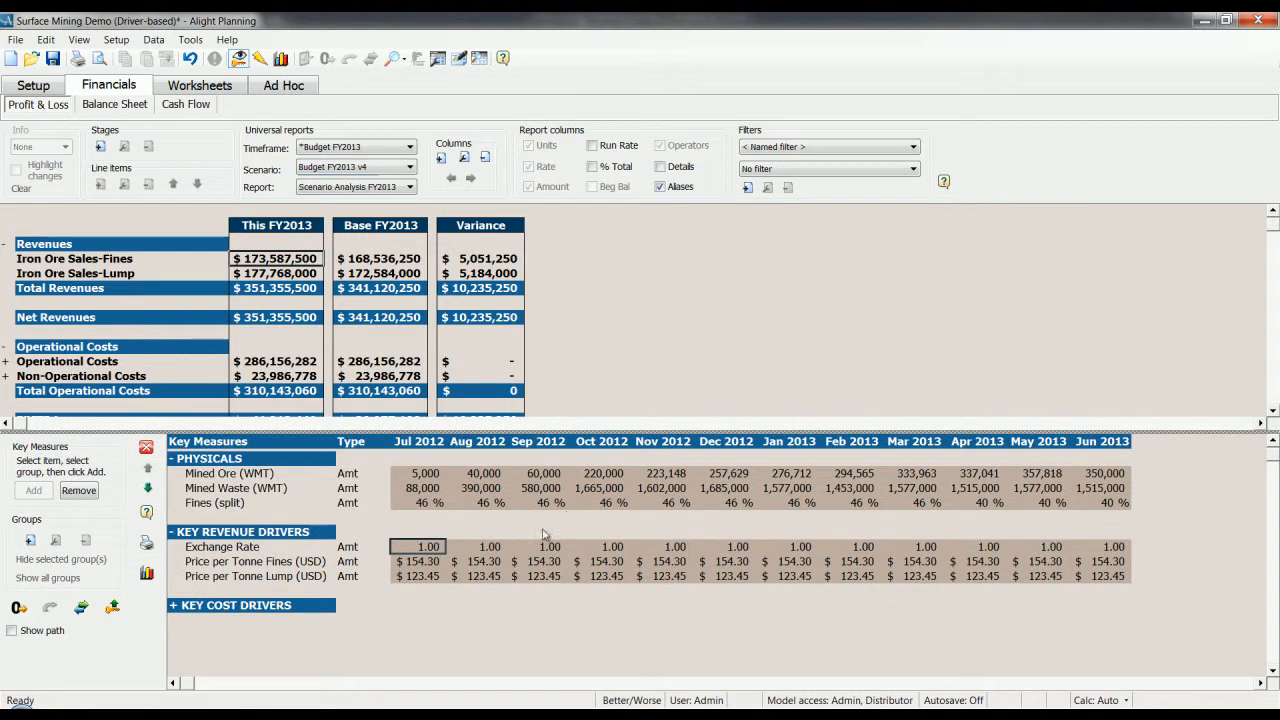
left_click(233, 606)
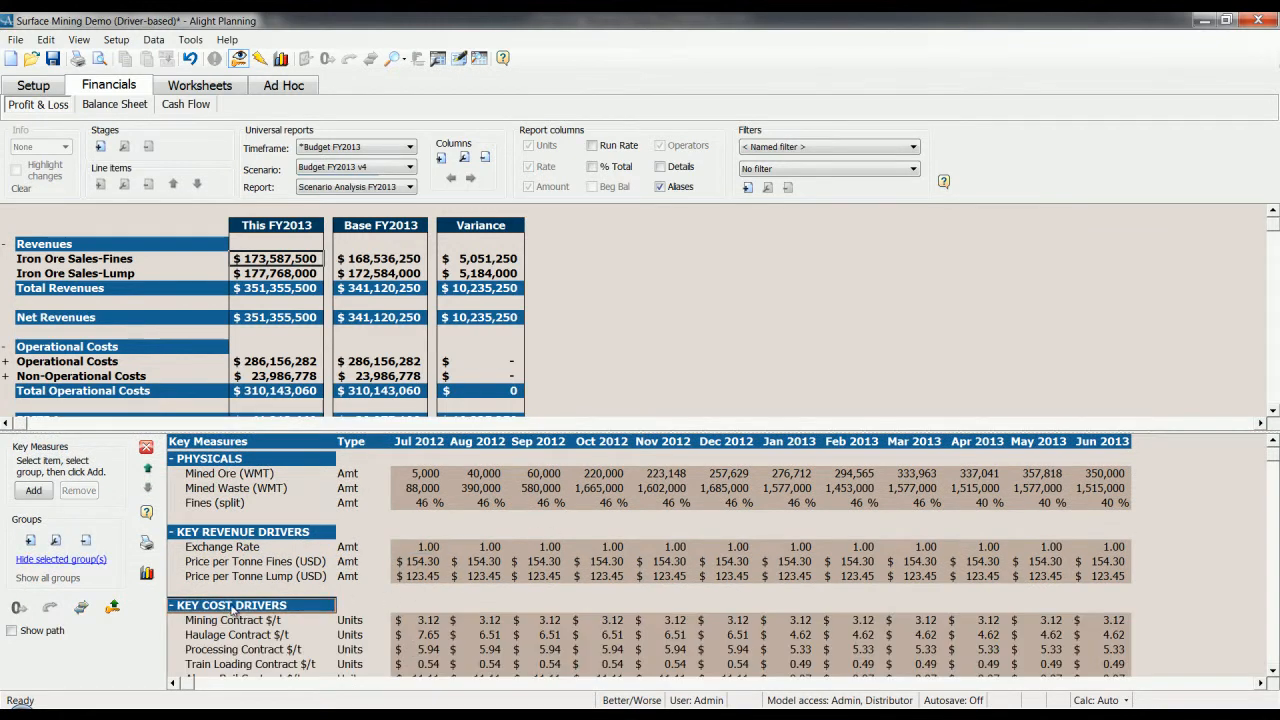
left_click(1273, 671)
left_click(1274, 673)
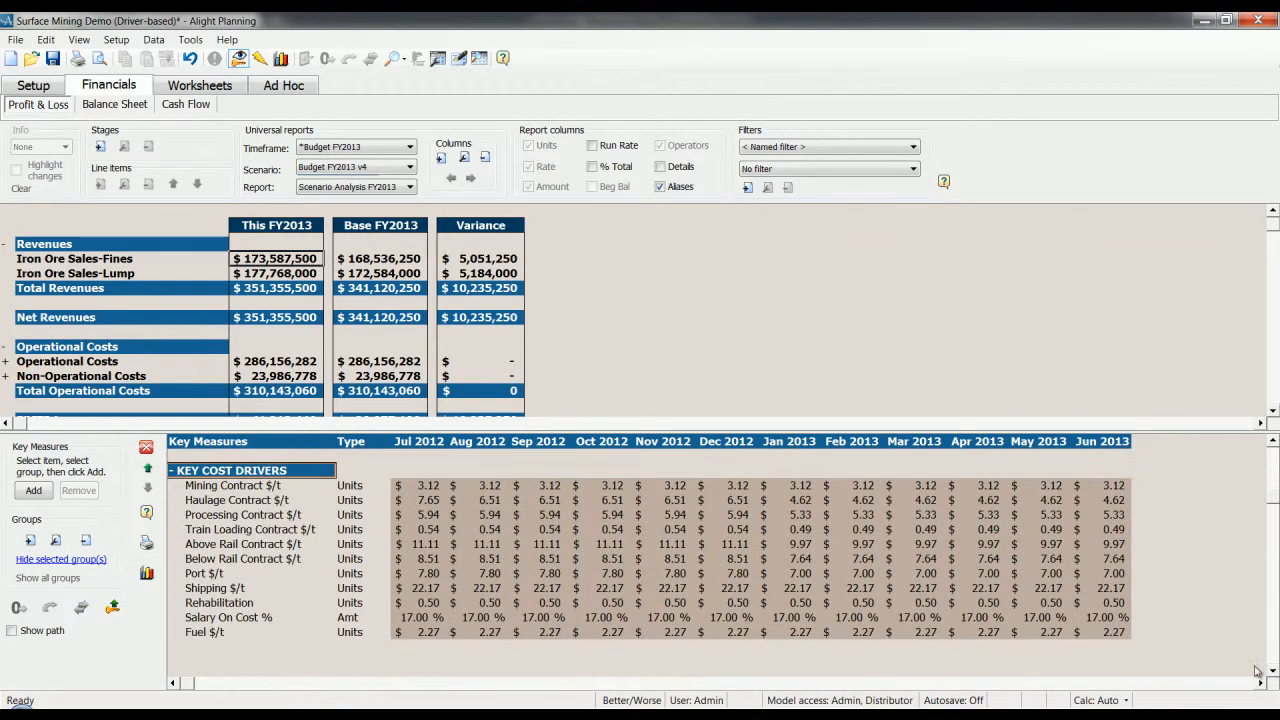
Set the Fuel $/t cost driver to 2.50 from Jul 2012 and fill it through all following months.
left_click(445, 632)
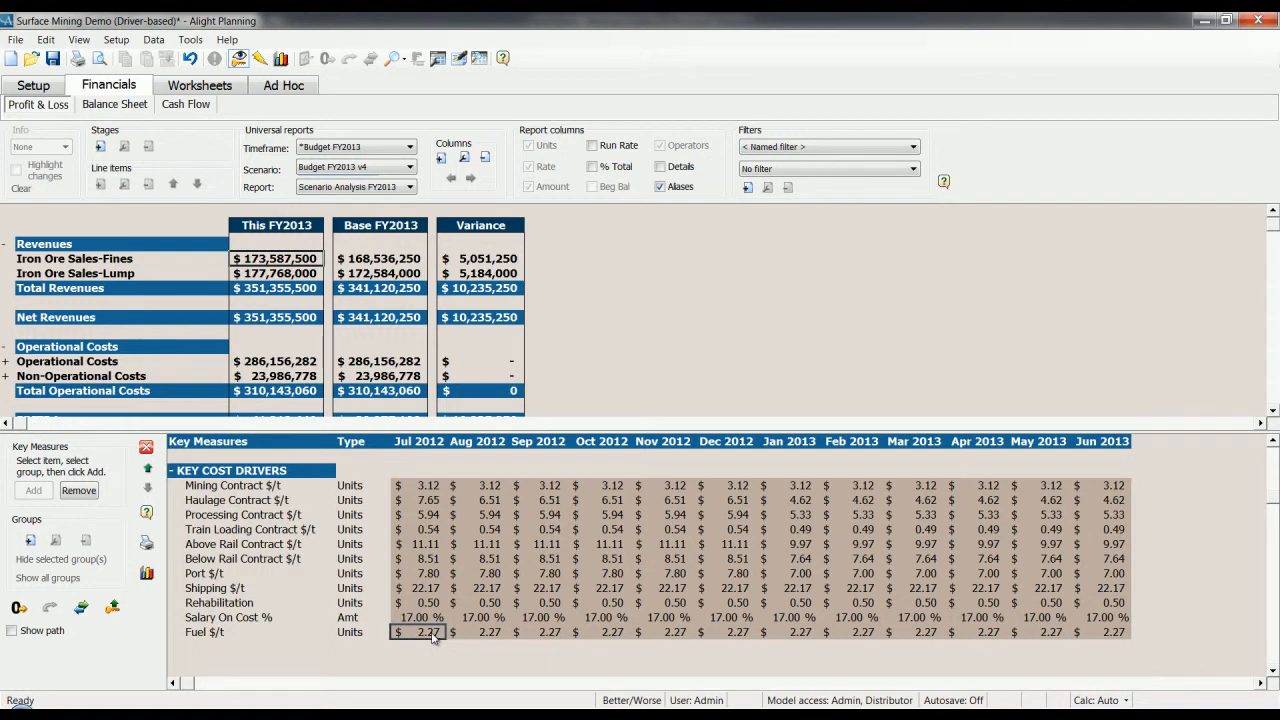
left_click_drag(427, 638, 1102, 635)
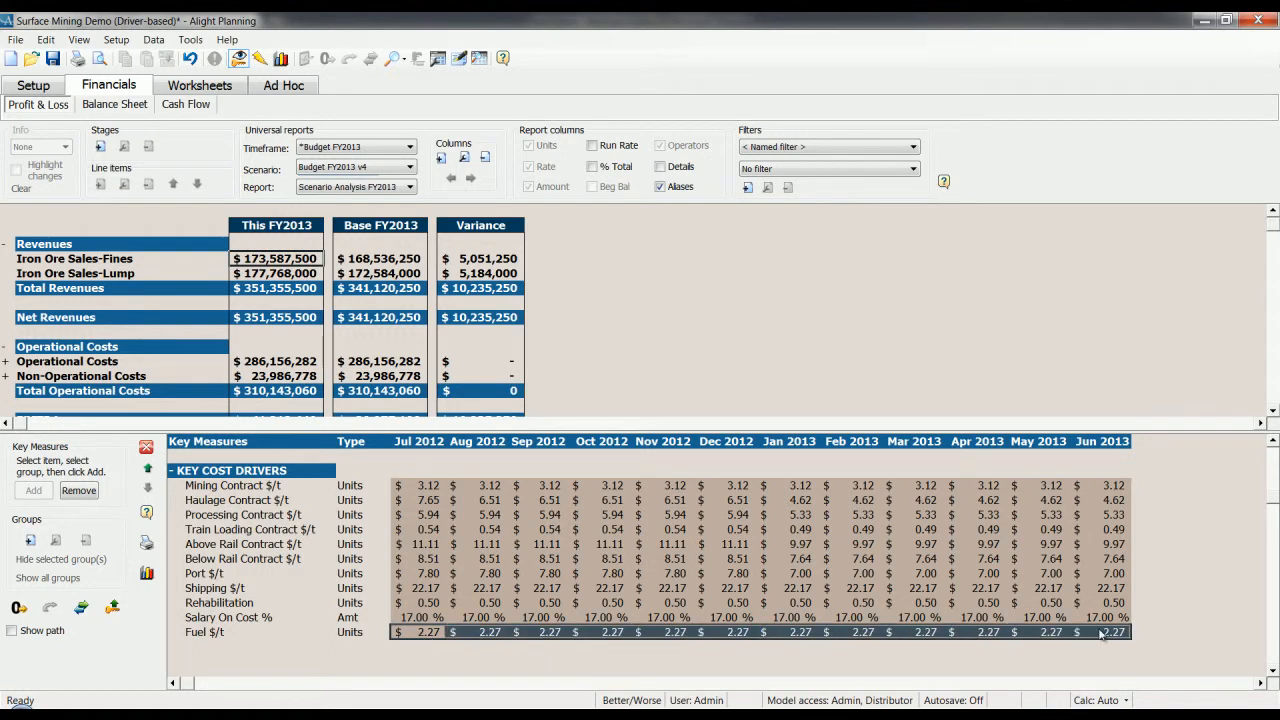
double_click(420, 633)
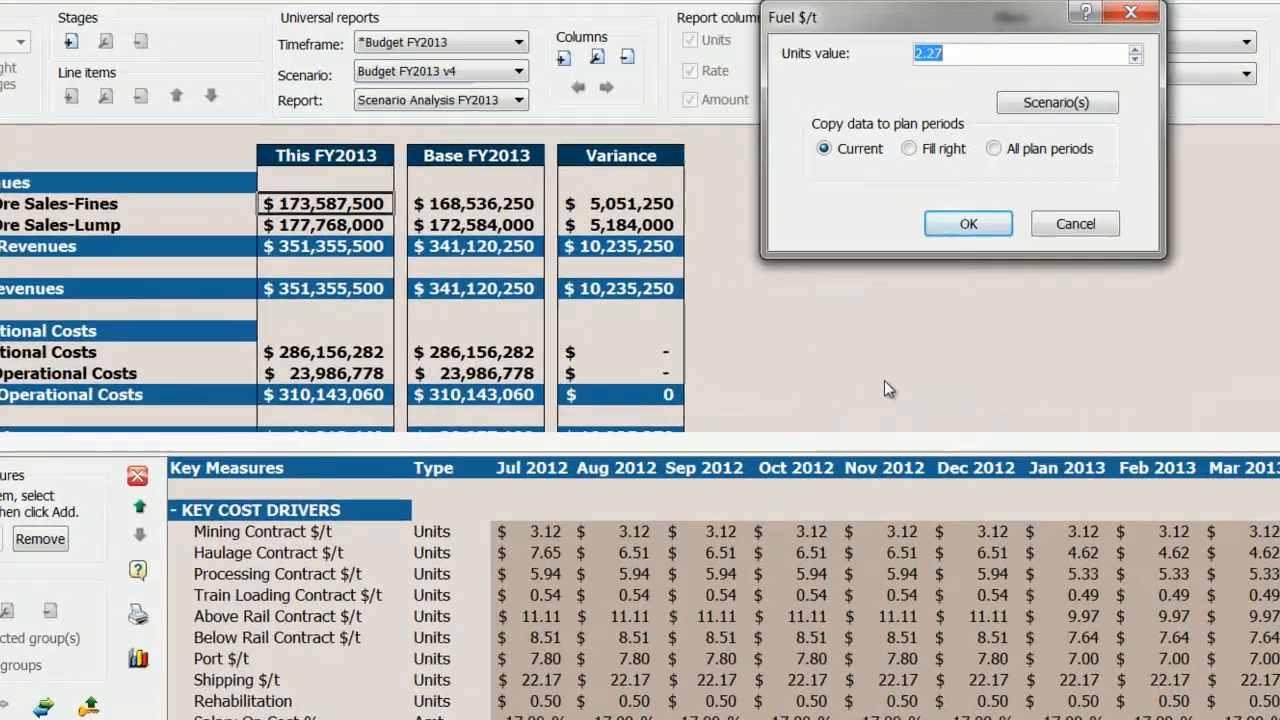
type("2.50")
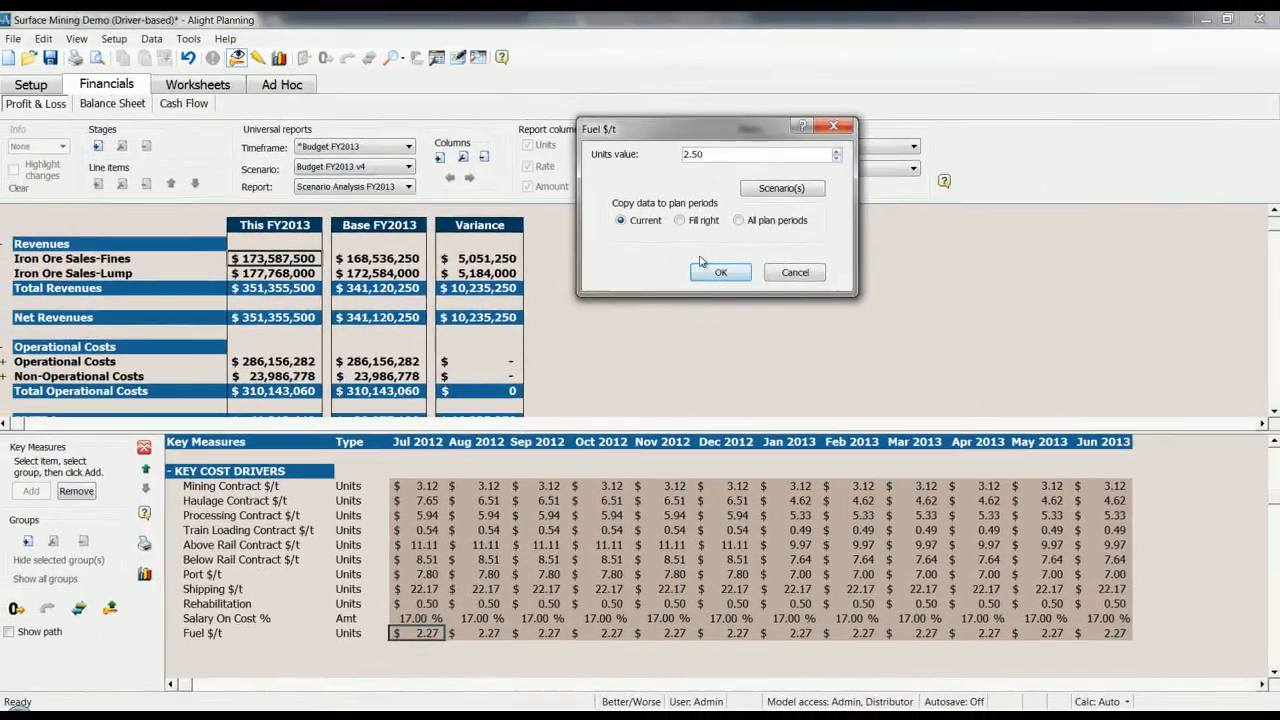
left_click(680, 220)
left_click(720, 272)
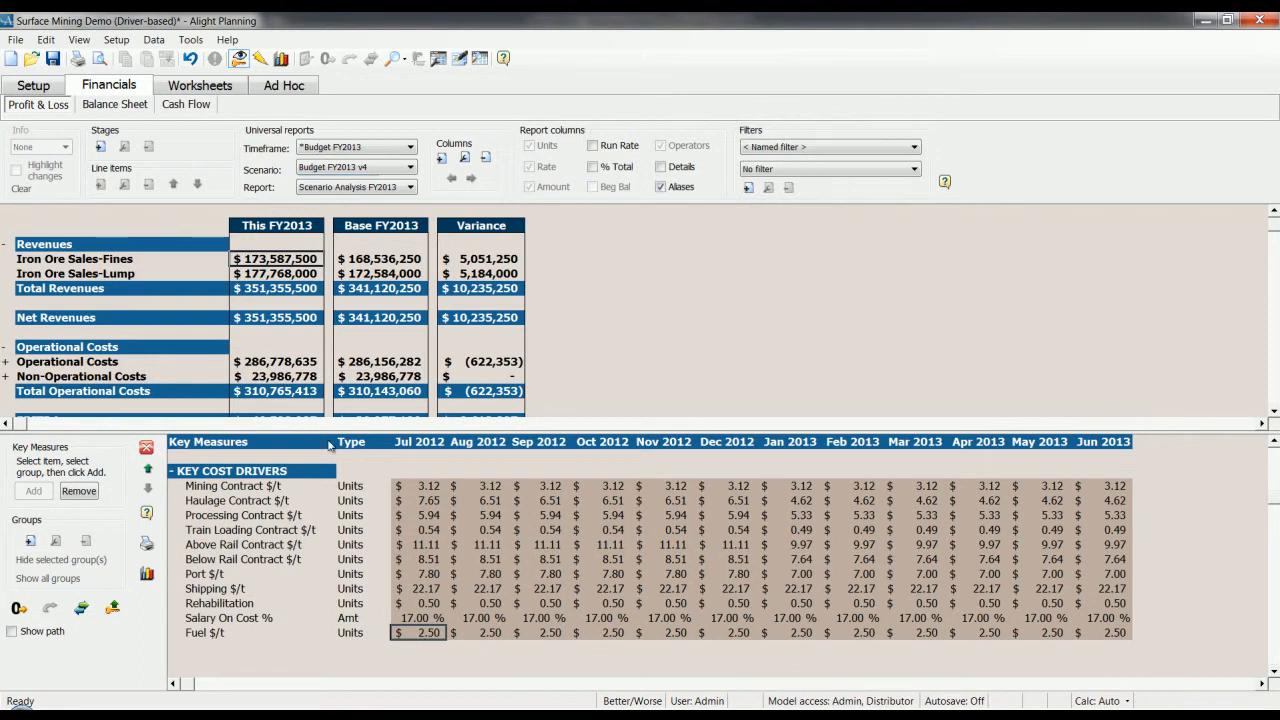
Compare Operational Costs with the base, expand them in an enlarged report area, and examine the Ore Haulage variance.
left_click_drag(282, 364, 350, 366)
left_click_drag(428, 367, 478, 368)
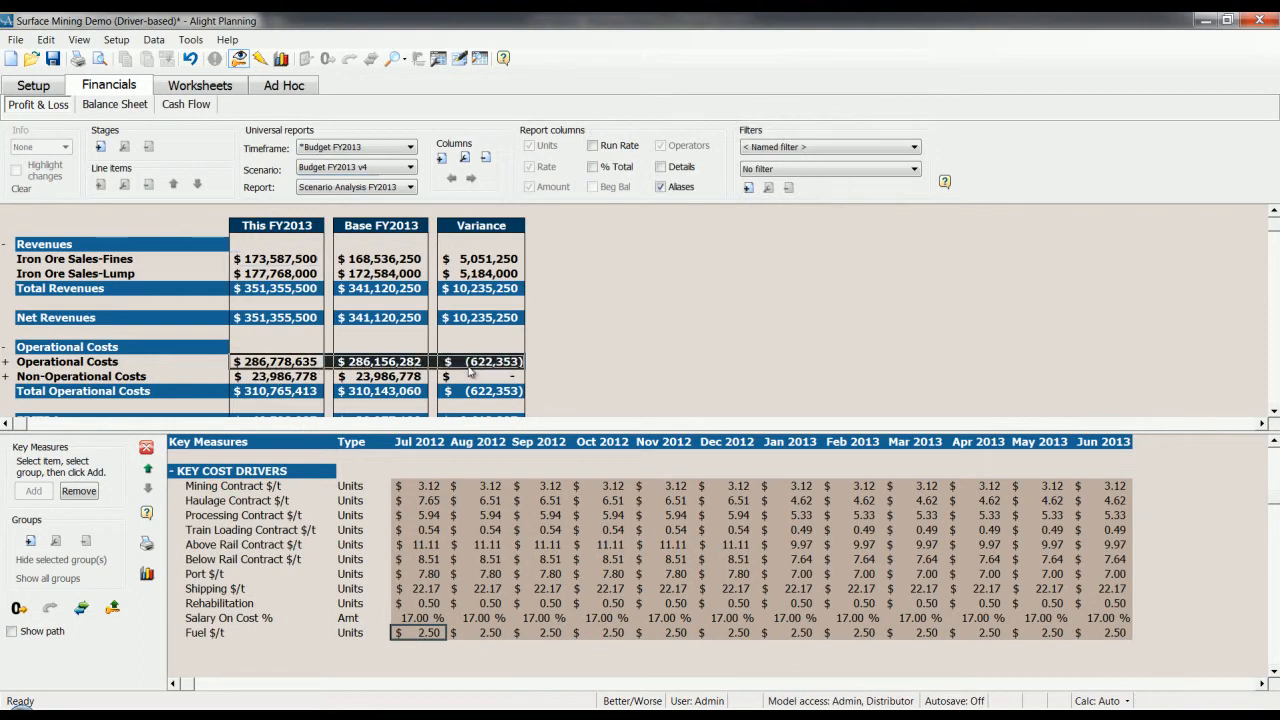
double_click(80, 364)
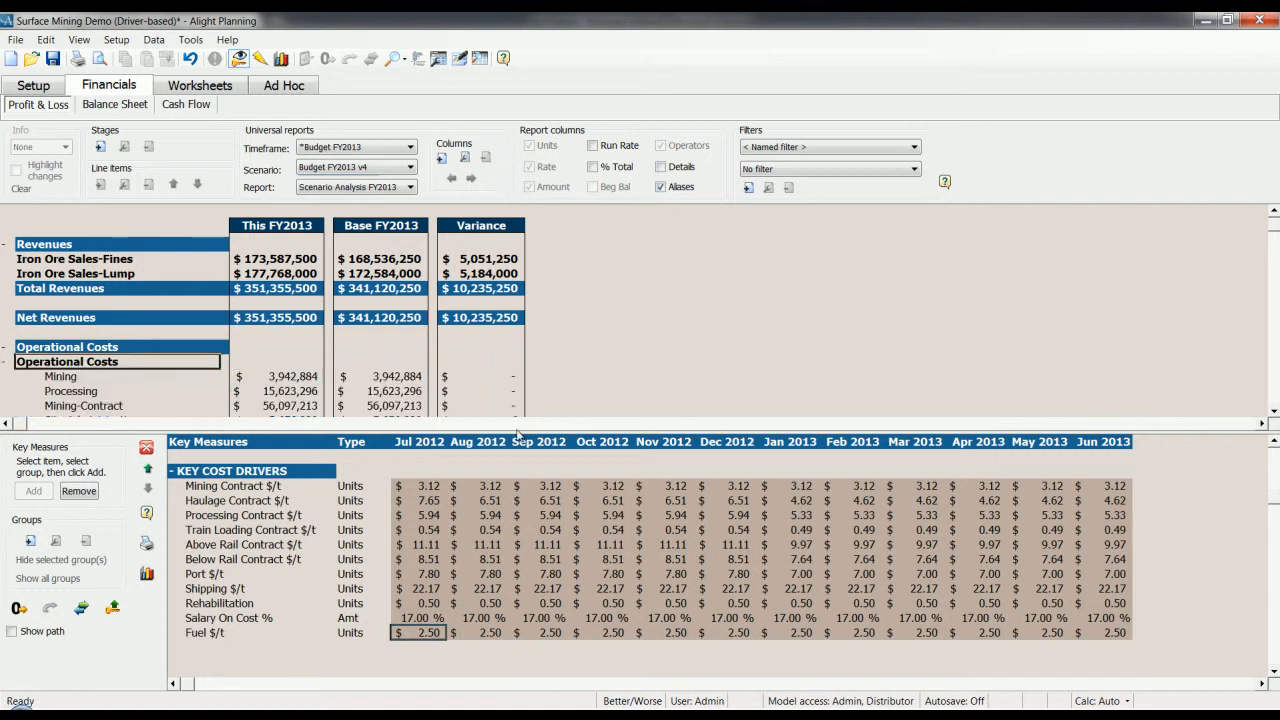
left_click_drag(516, 433, 516, 541)
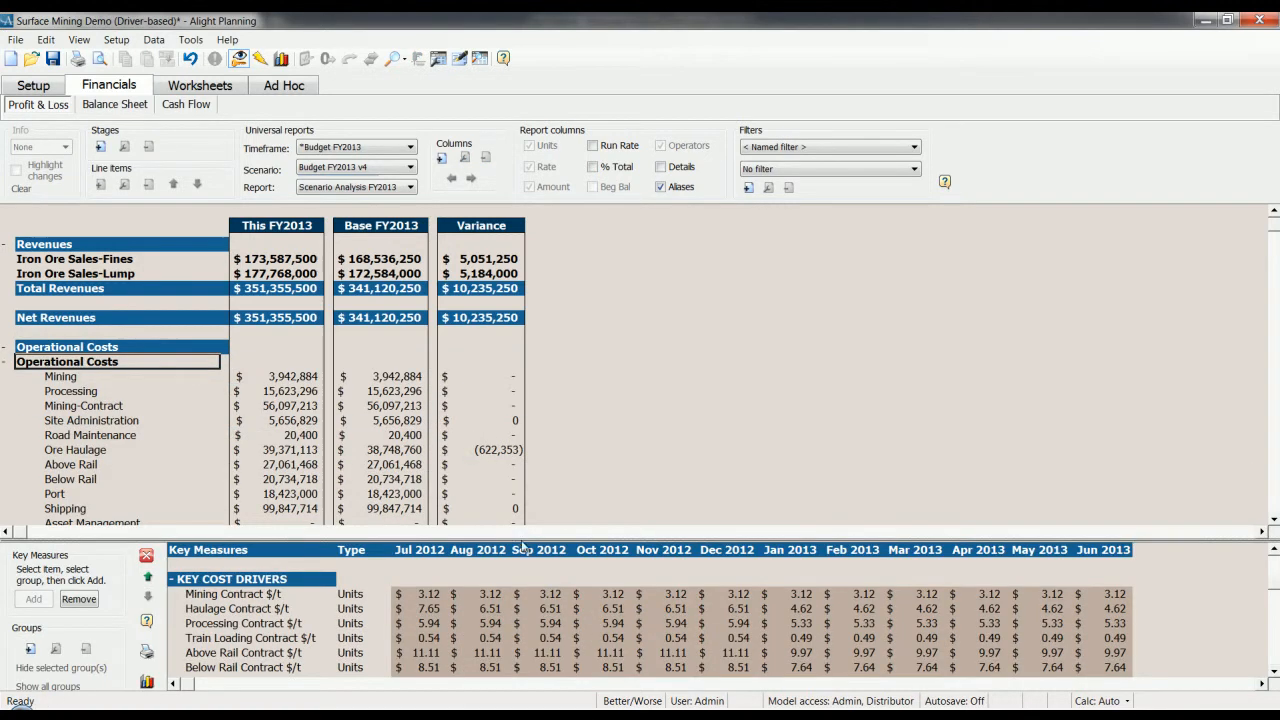
left_click_drag(72, 456, 472, 456)
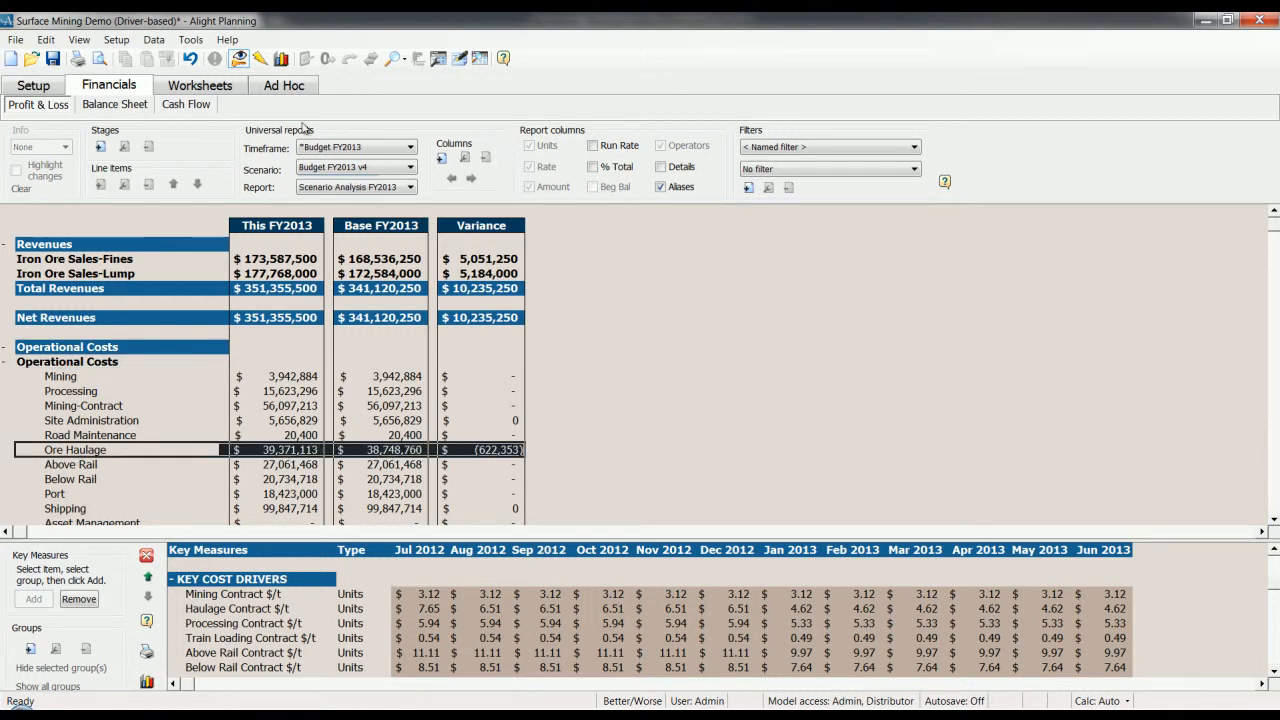
Open the Markets & Products worksheet and hide its Units and Rate columns.
left_click(209, 88)
left_click(371, 108)
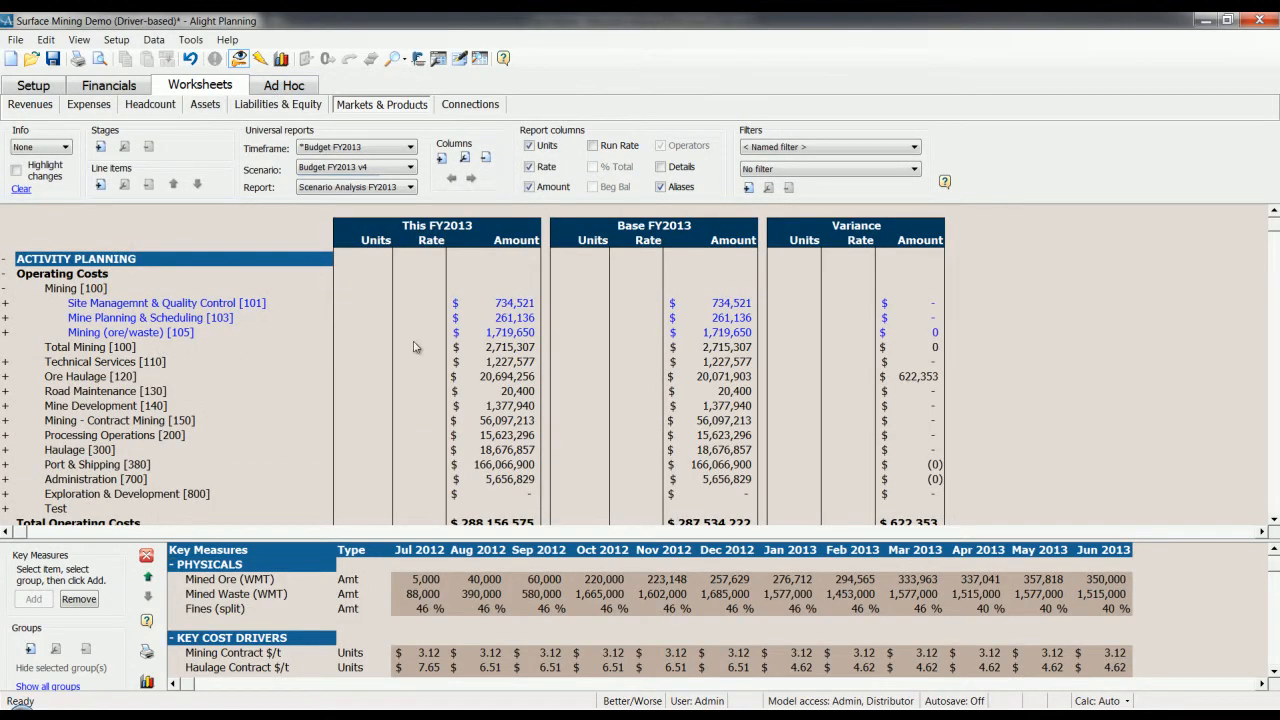
left_click(529, 145)
left_click(529, 166)
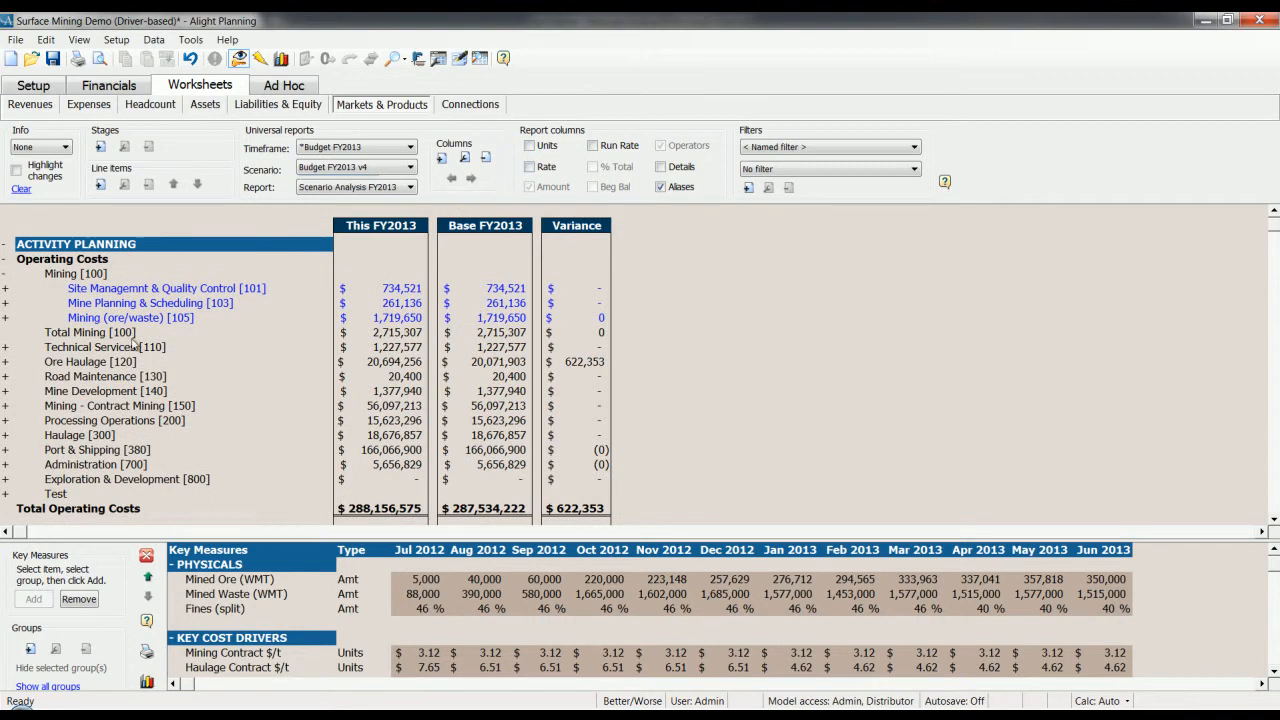
Expand Ore Haulage [120] down to Haulage - Road Trains [122] and compare the 5401-Fuel line with the base.
left_click(124, 365)
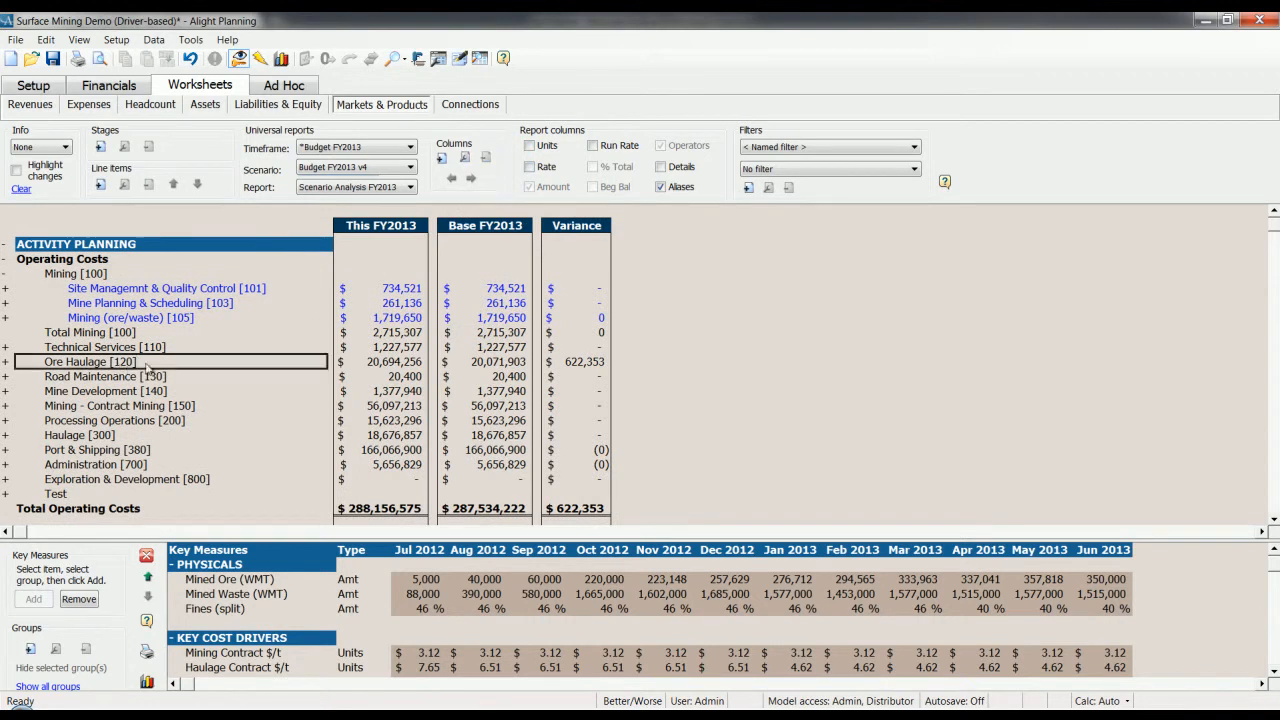
double_click(121, 368)
left_click(116, 380)
double_click(130, 384)
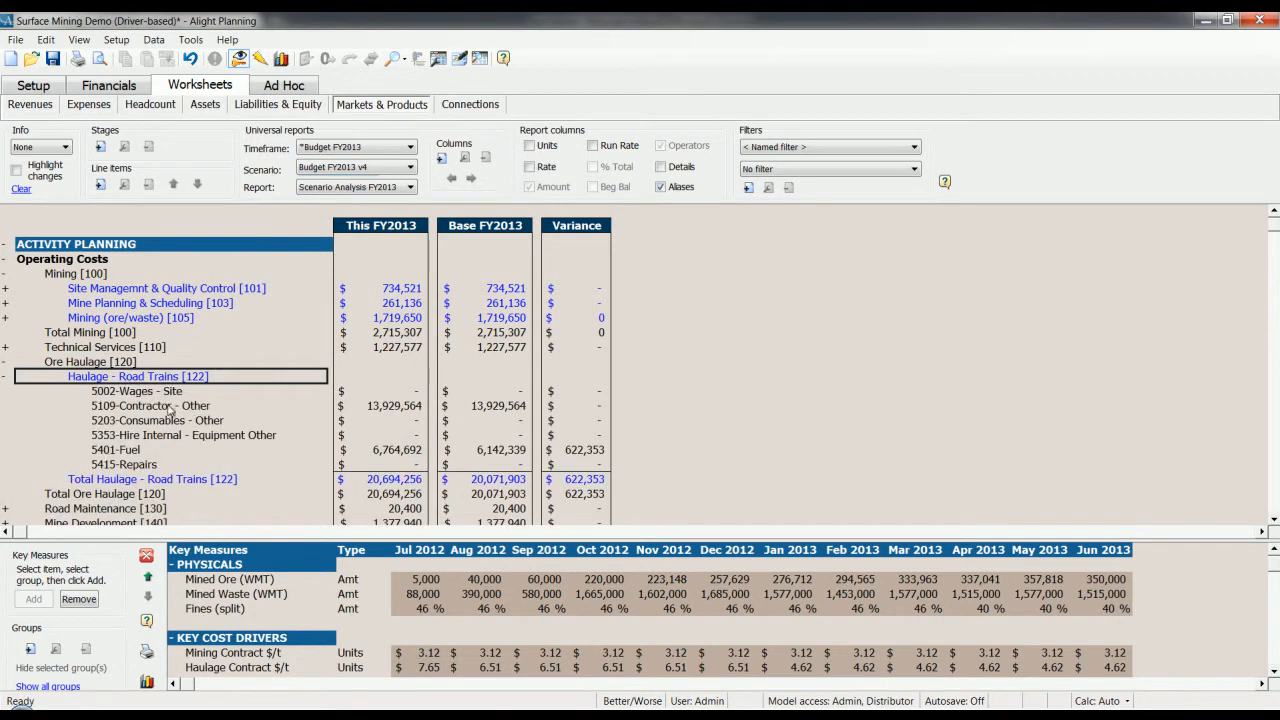
left_click(132, 458)
left_click_drag(208, 455, 577, 457)
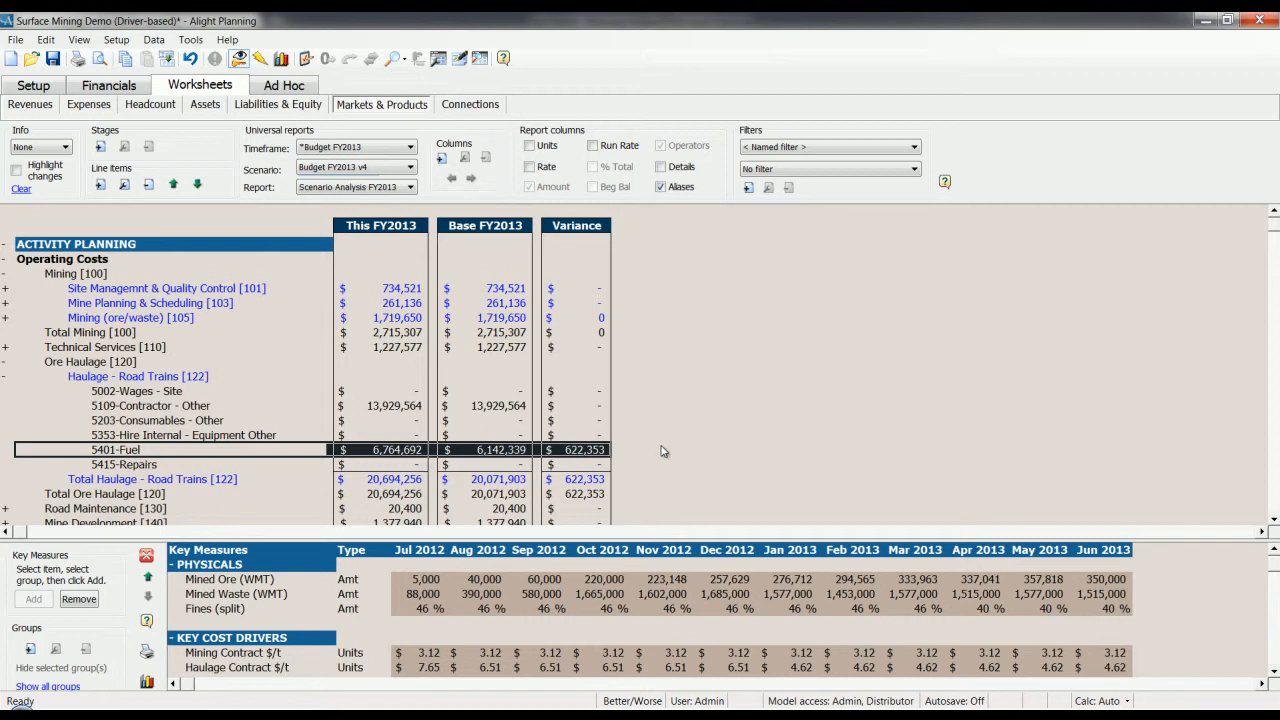
Switch the worksheet to the Budget FY2013 report with details shown and open the Connections worksheet at the Fuel $/t driver.
left_click(404, 453)
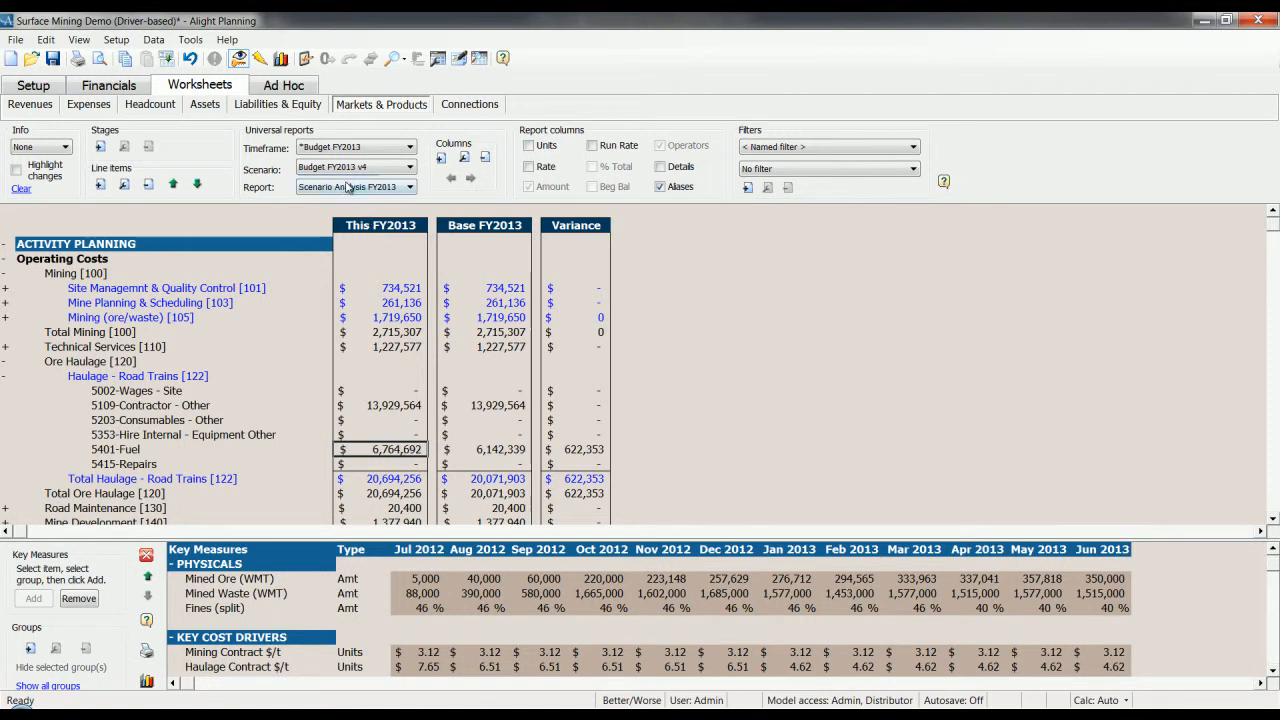
left_click(348, 188)
left_click(345, 212)
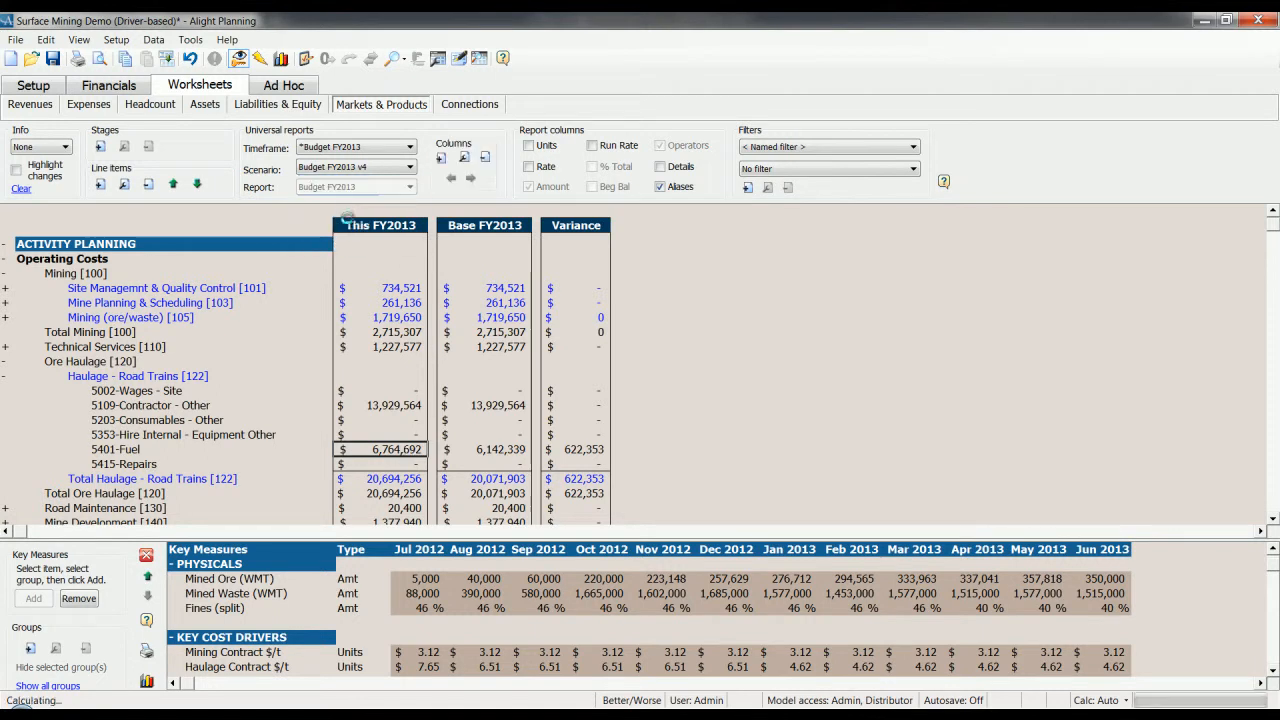
left_click(660, 167)
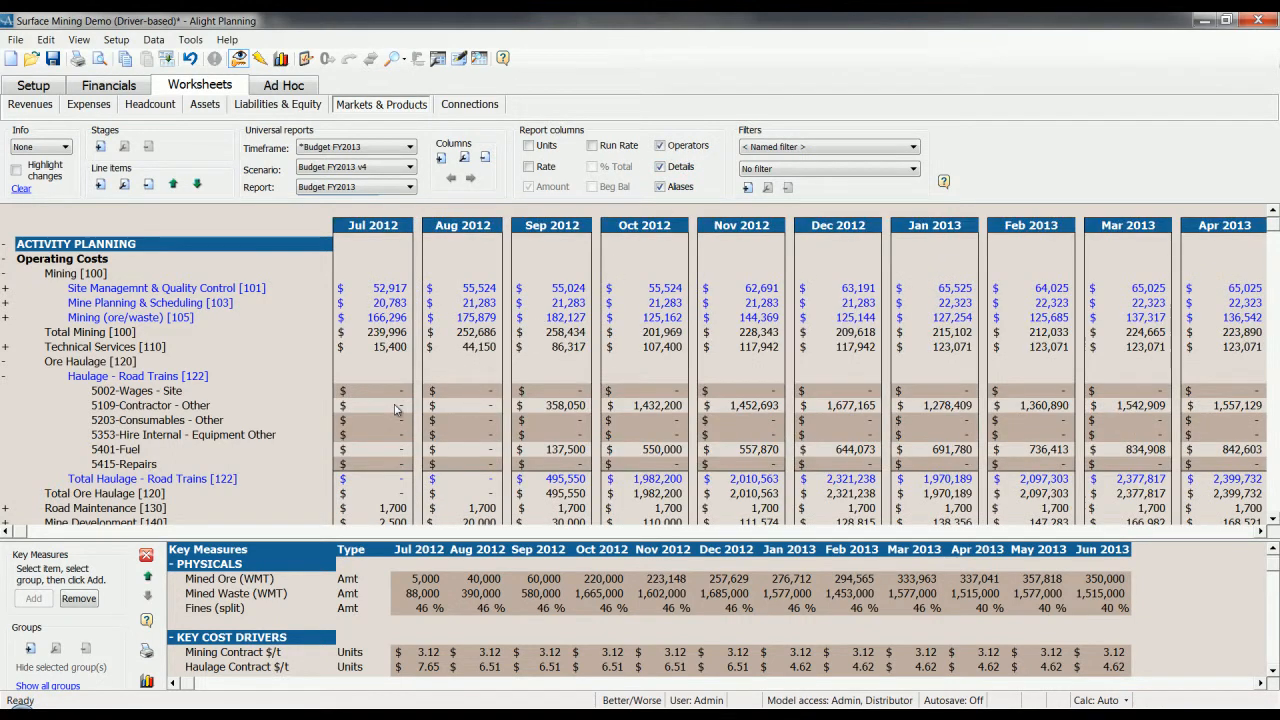
left_click(466, 105)
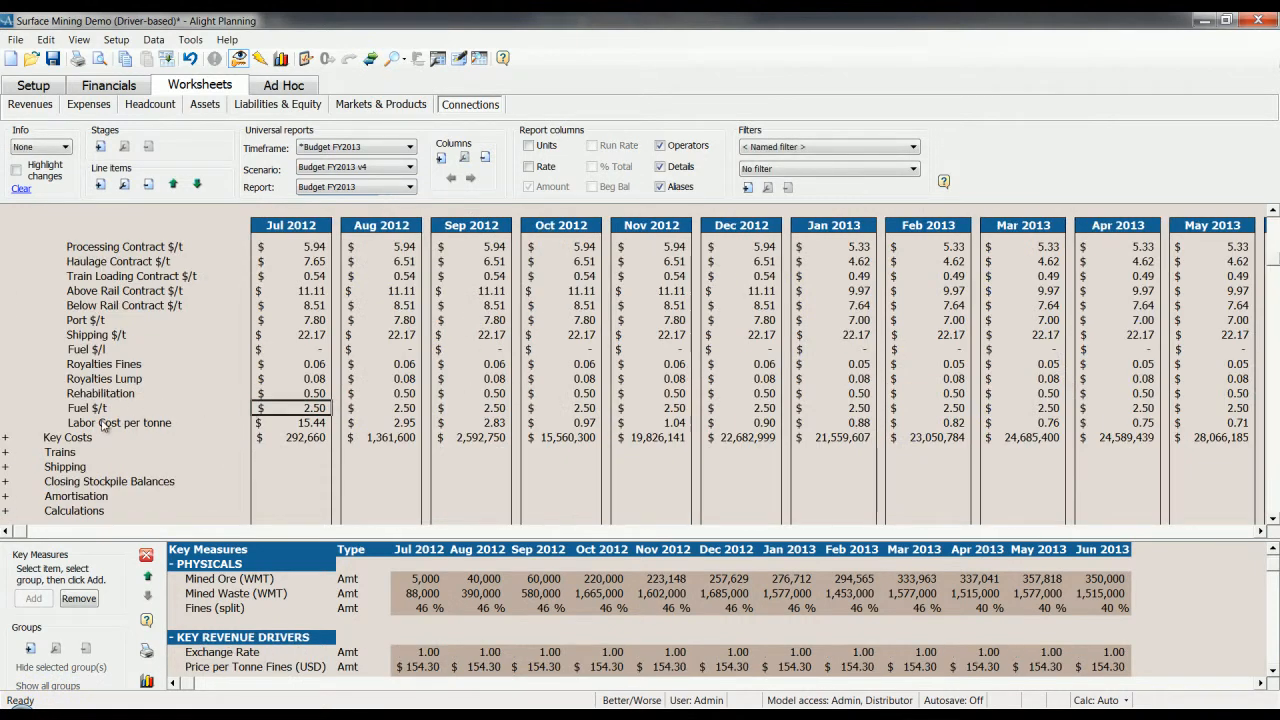
Graph the Labor Cost per tonne driver from Jul 2012 to May 2013 as a bar chart in an enlarged graph area.
left_click(110, 426)
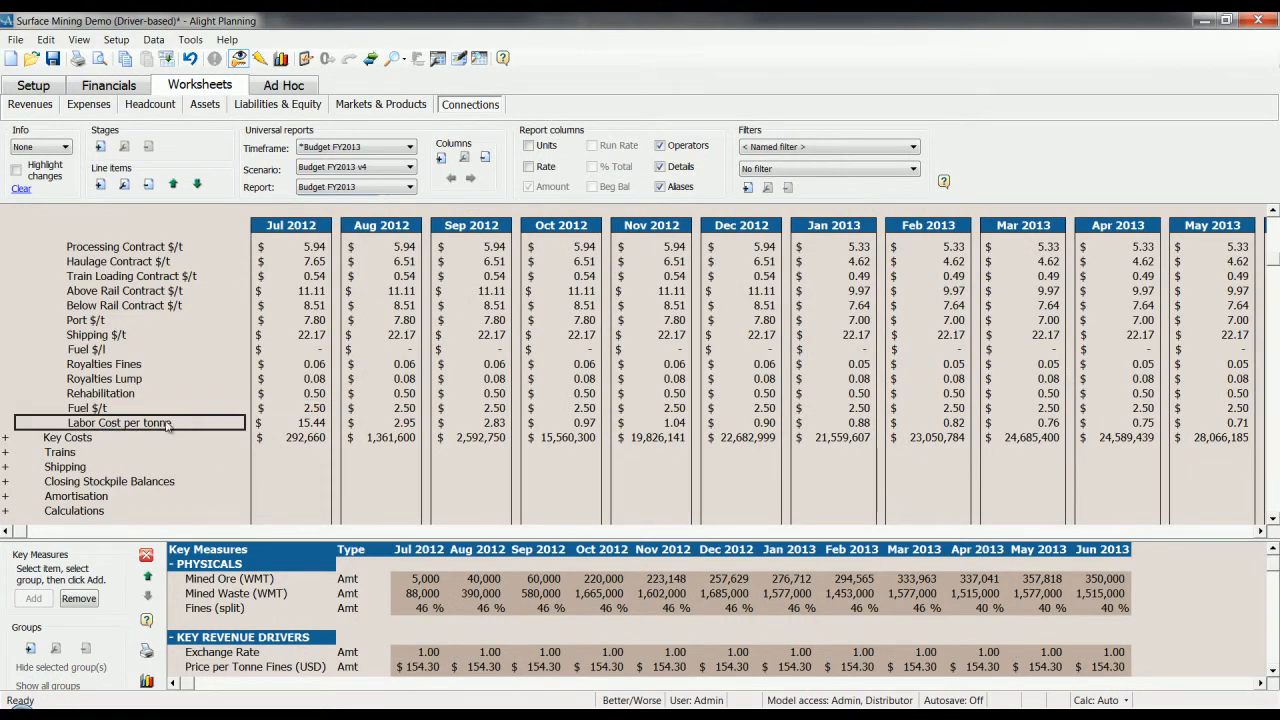
left_click(260, 424)
left_click_drag(313, 424, 446, 428)
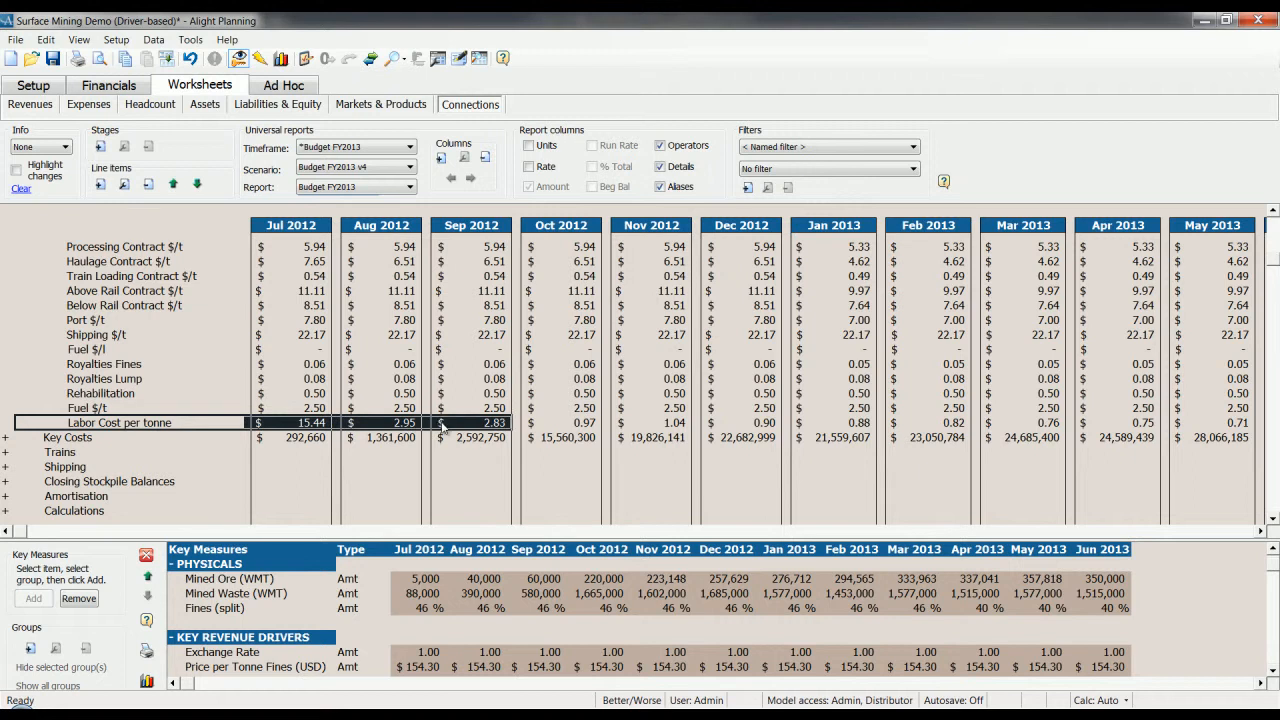
left_click_drag(288, 426, 376, 428)
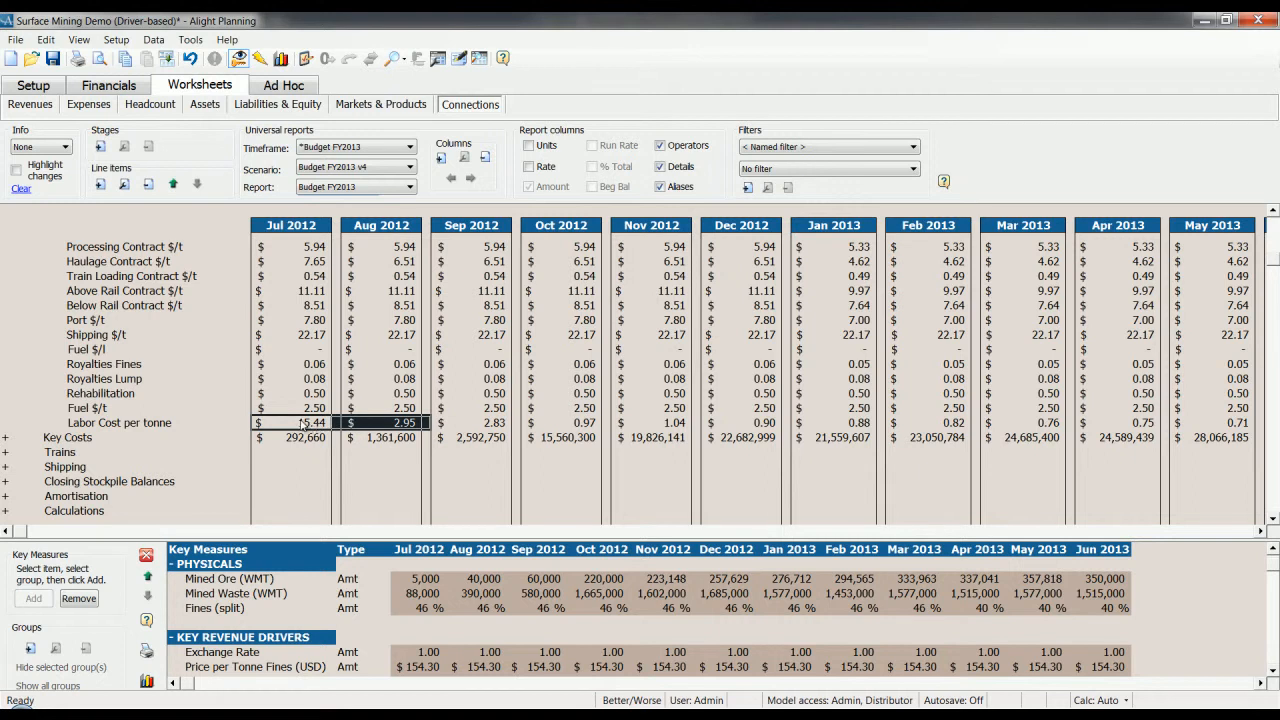
left_click_drag(357, 427, 908, 424)
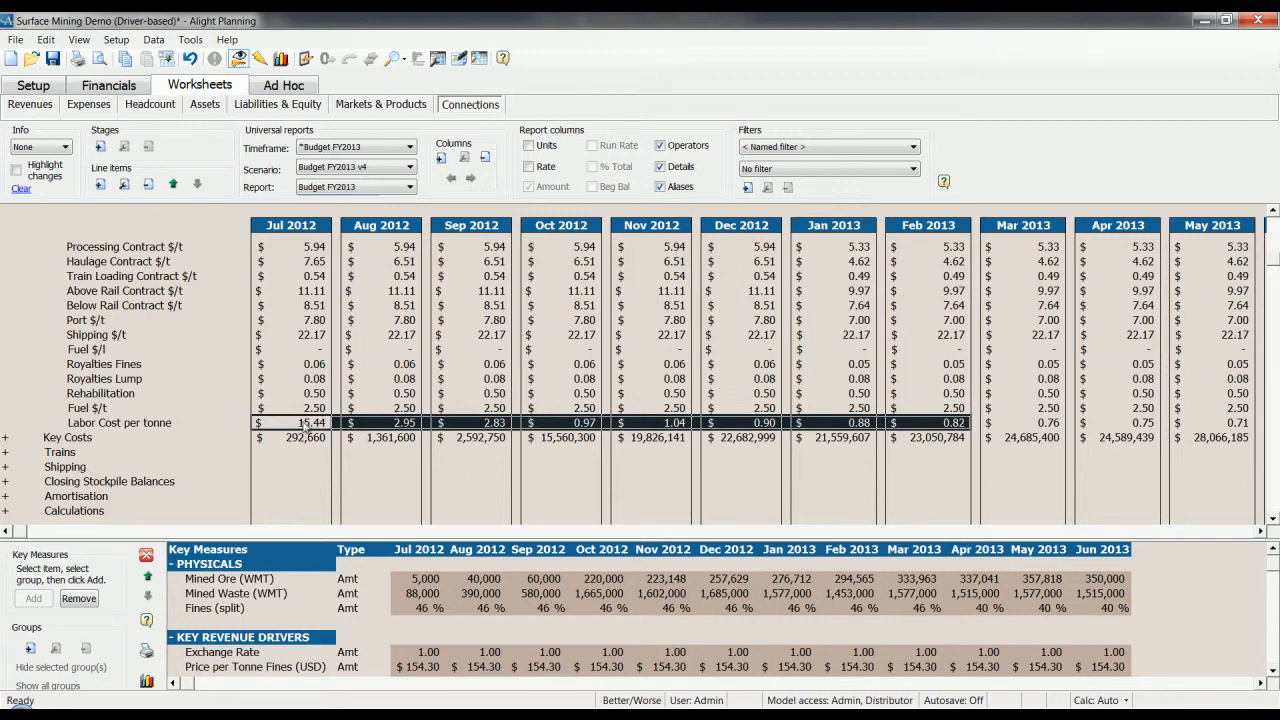
left_click_drag(290, 427, 1198, 427)
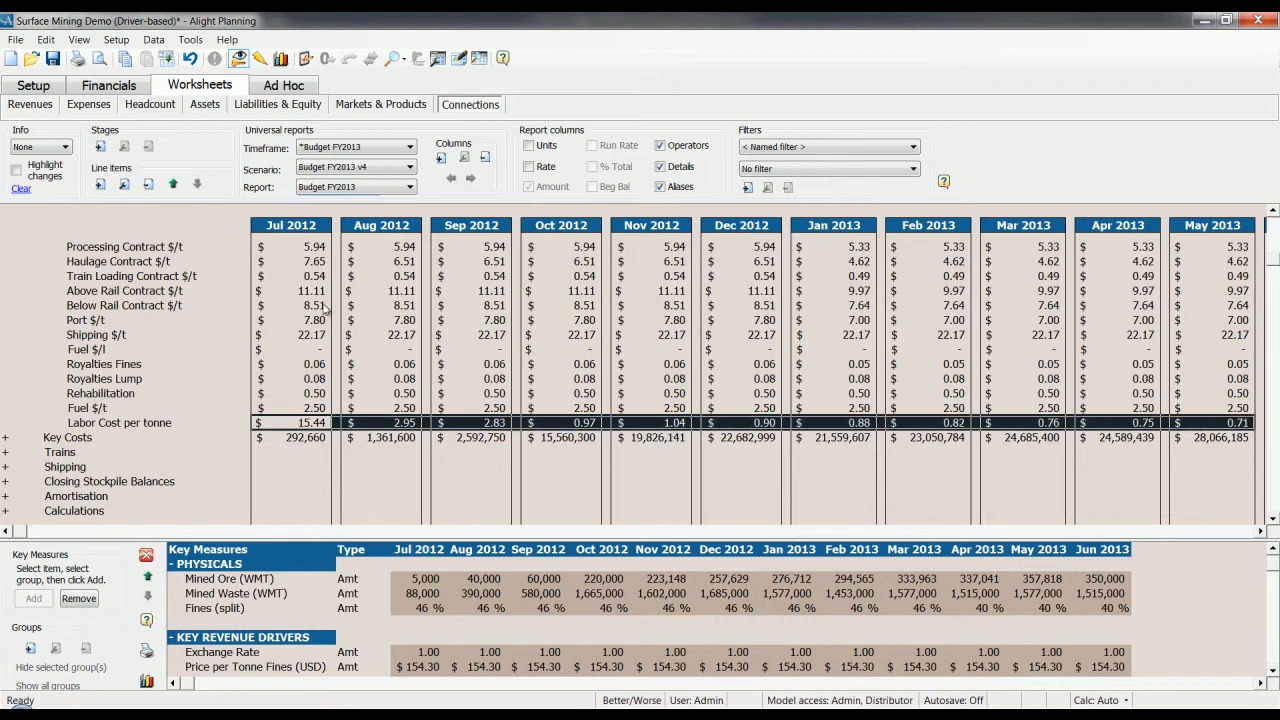
left_click(281, 59)
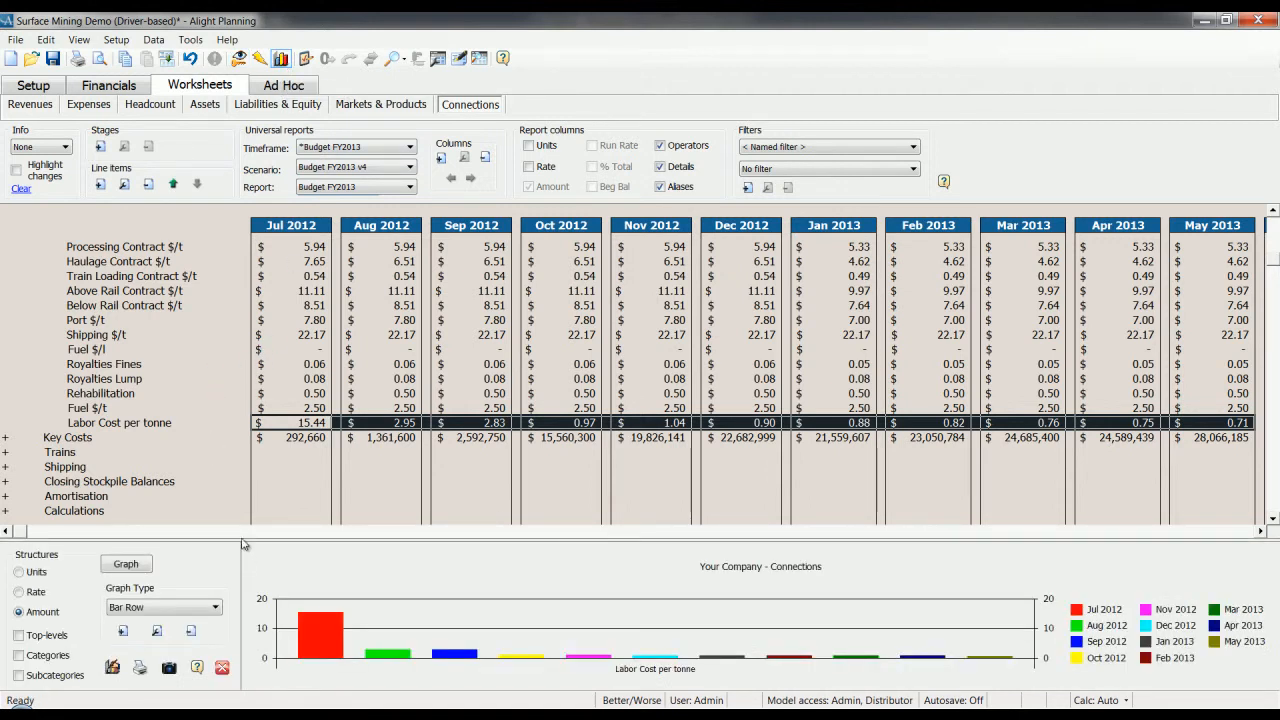
left_click_drag(243, 541, 266, 340)
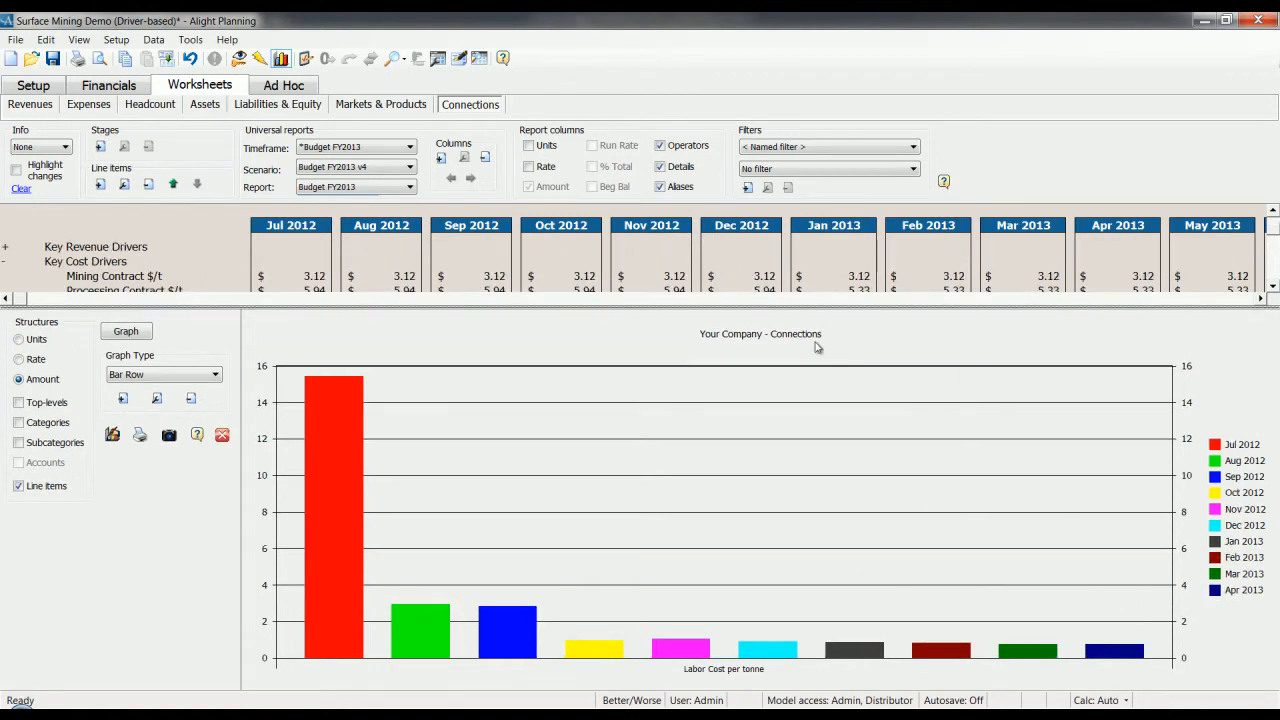
left_click_drag(810, 307, 855, 348)
Graph the Mined Ore (WMT) physicals from Jul 2012 to May 2013 in place of the labor cost chart.
left_click(1273, 208)
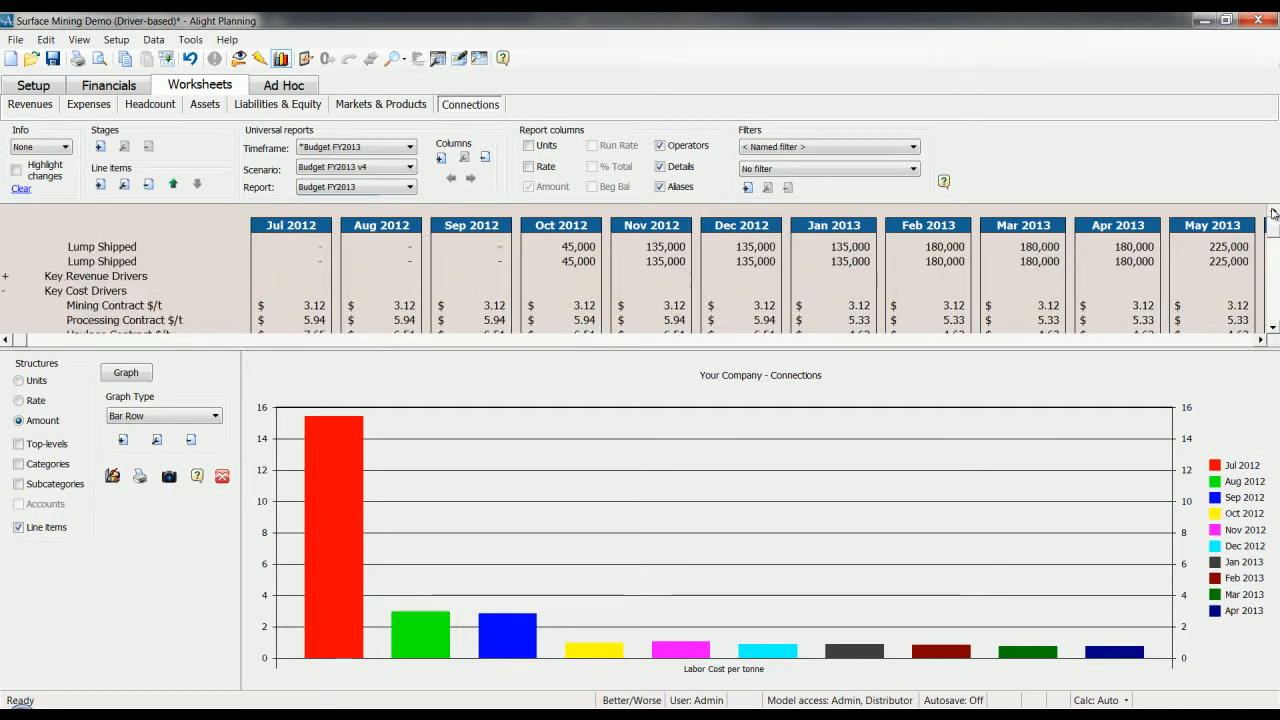
left_click(1273, 210)
left_click(1273, 210)
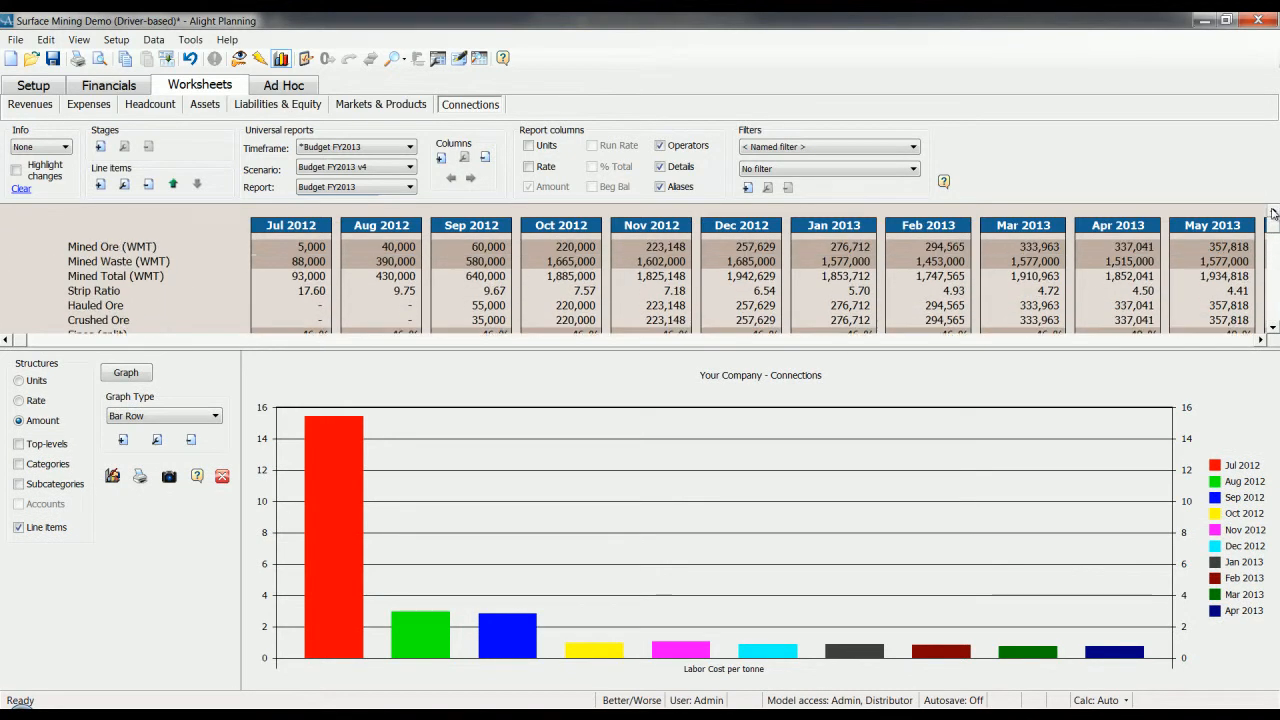
left_click(1273, 210)
left_click(1273, 210)
left_click_drag(296, 293, 1202, 292)
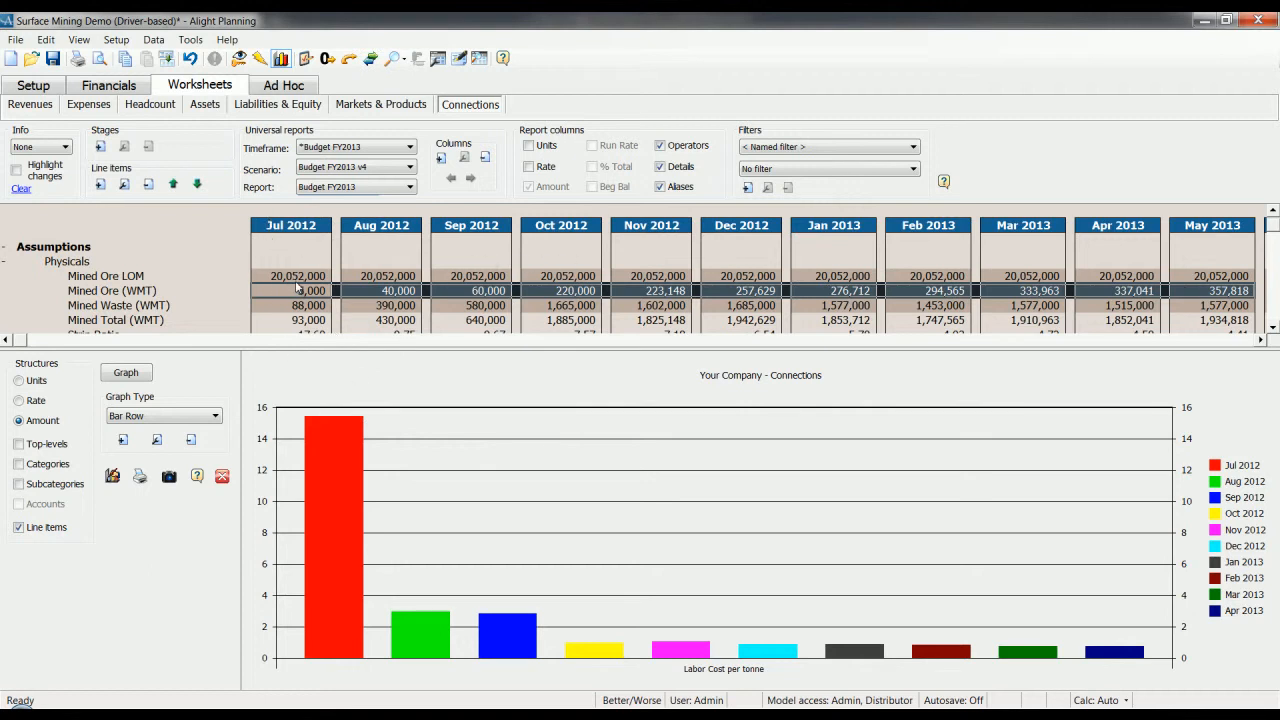
left_click(135, 378)
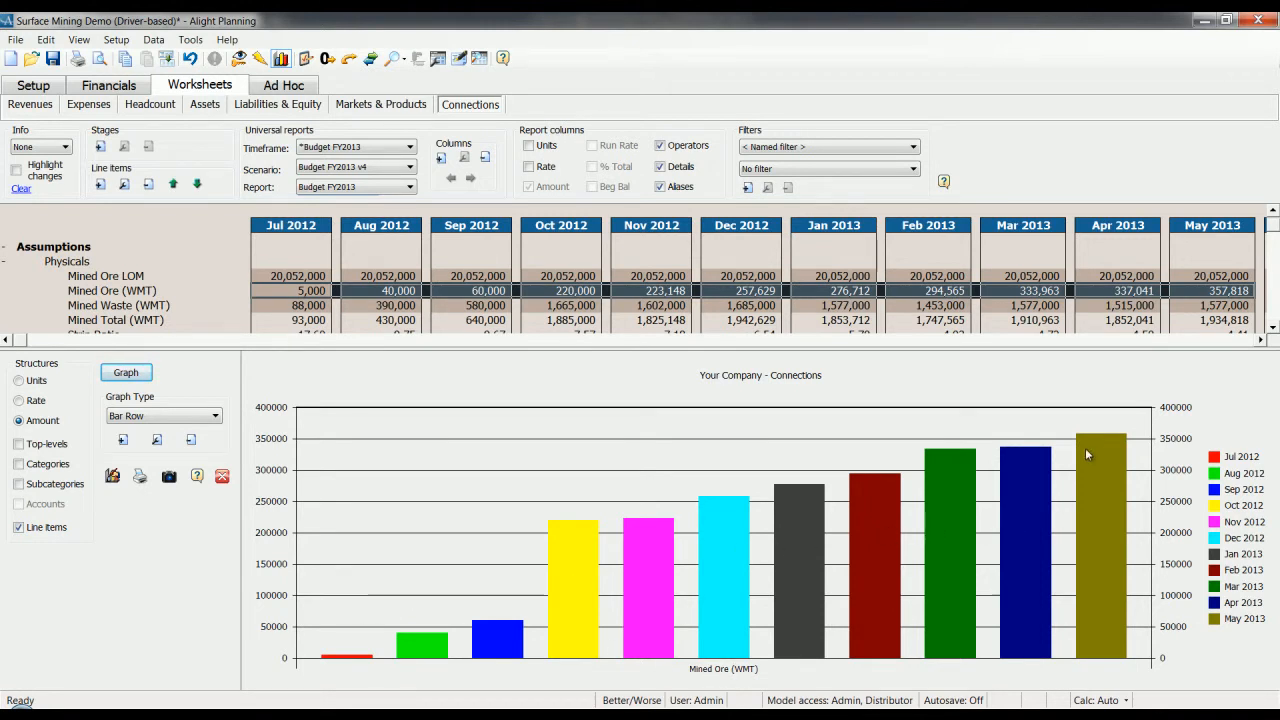
Close the graph and highlight the Key Cost Drivers from Mining Contract $/t to Below Rail Contract $/t.
left_click(222, 476)
left_click(110, 496)
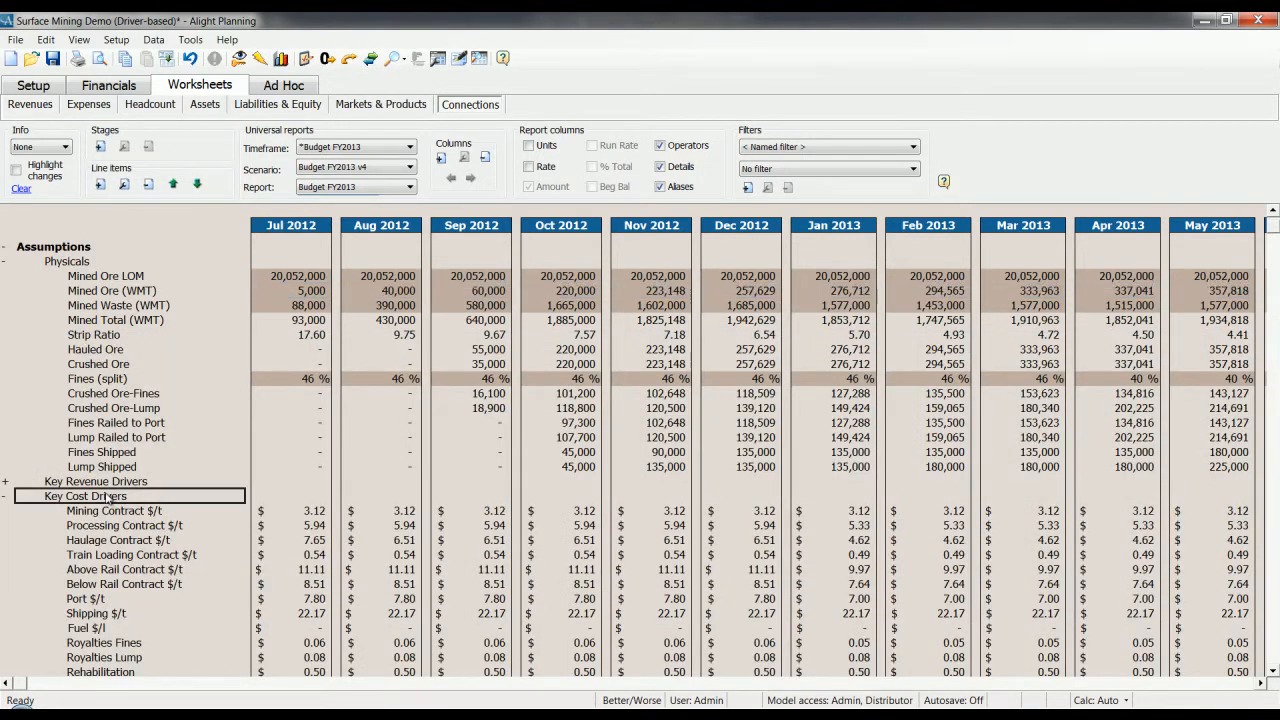
scroll(1273, 676, "down", 3)
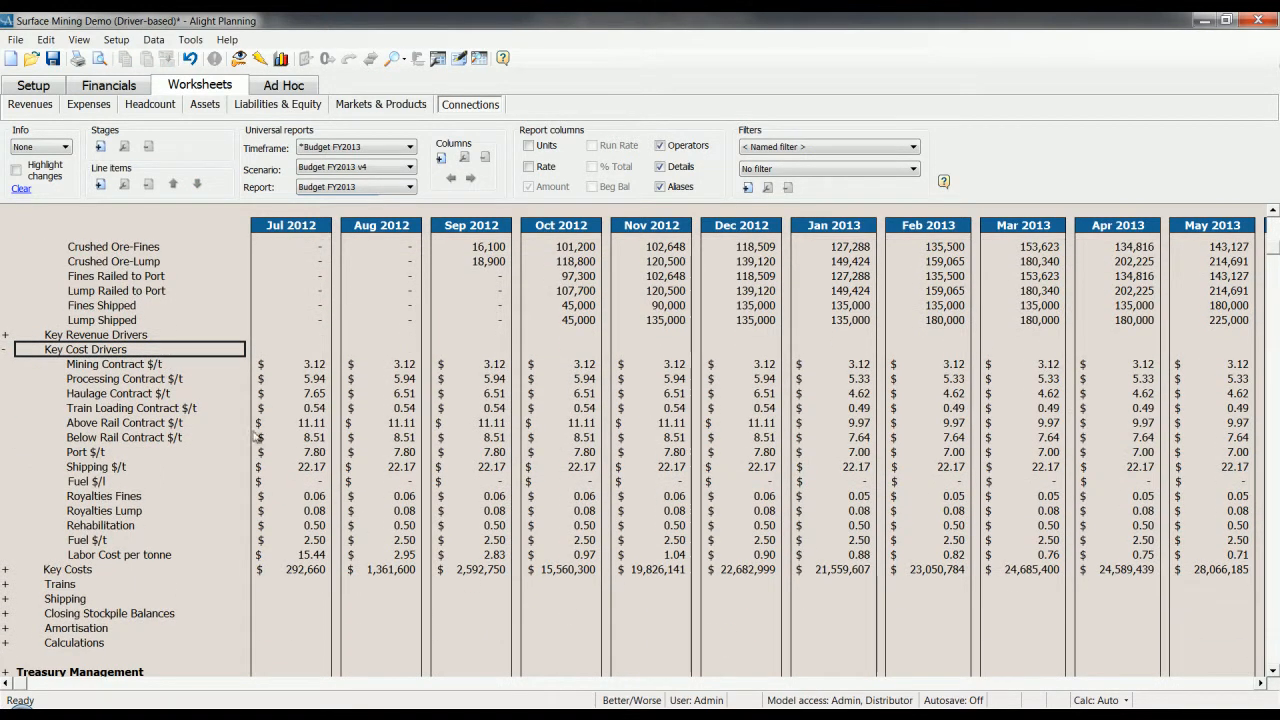
left_click_drag(122, 368, 123, 440)
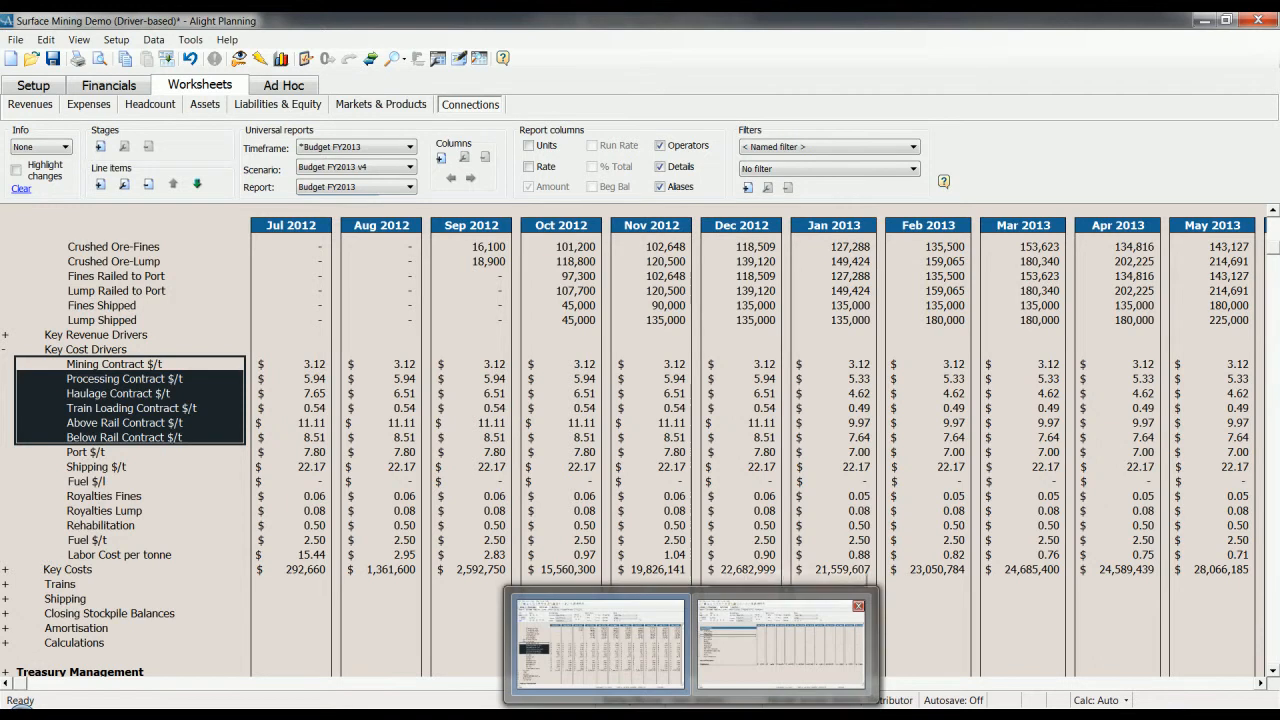
Switch to the UG Mining Demo model and expand Prod Drilling and Prod Blasting under UG Physicals.
left_click(722, 676)
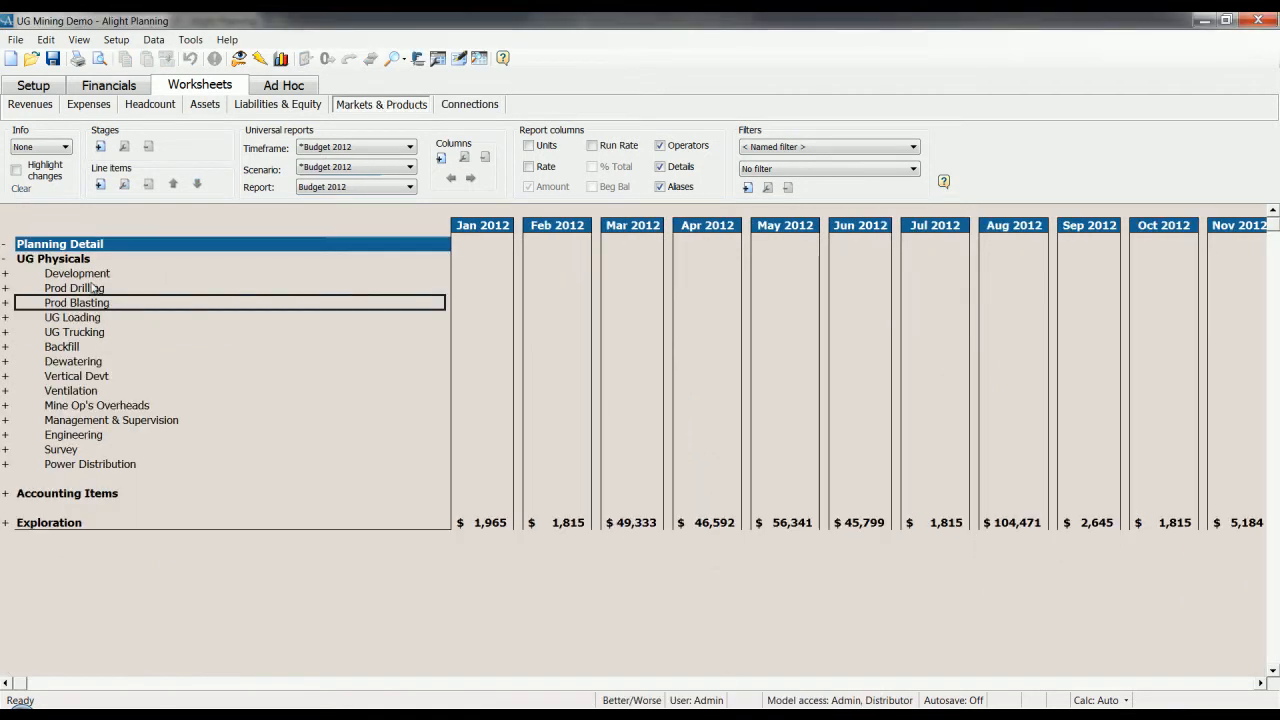
left_click_drag(90, 276, 88, 346)
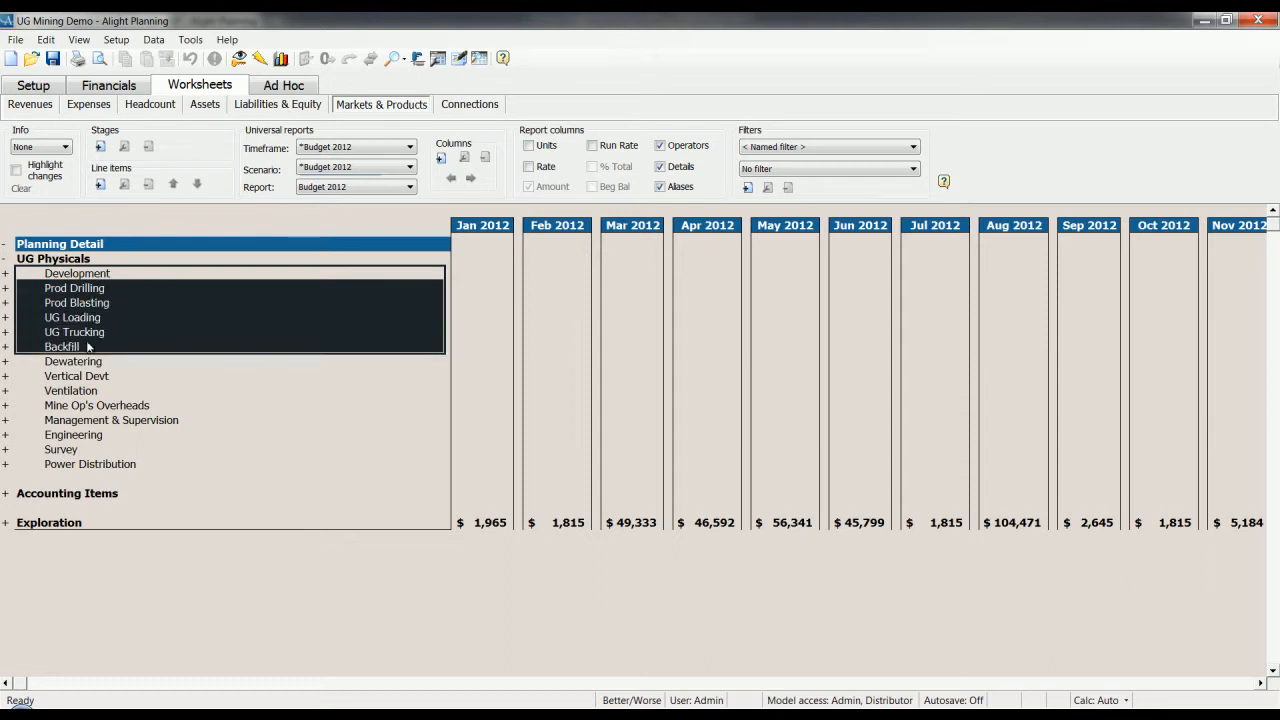
left_click(79, 289)
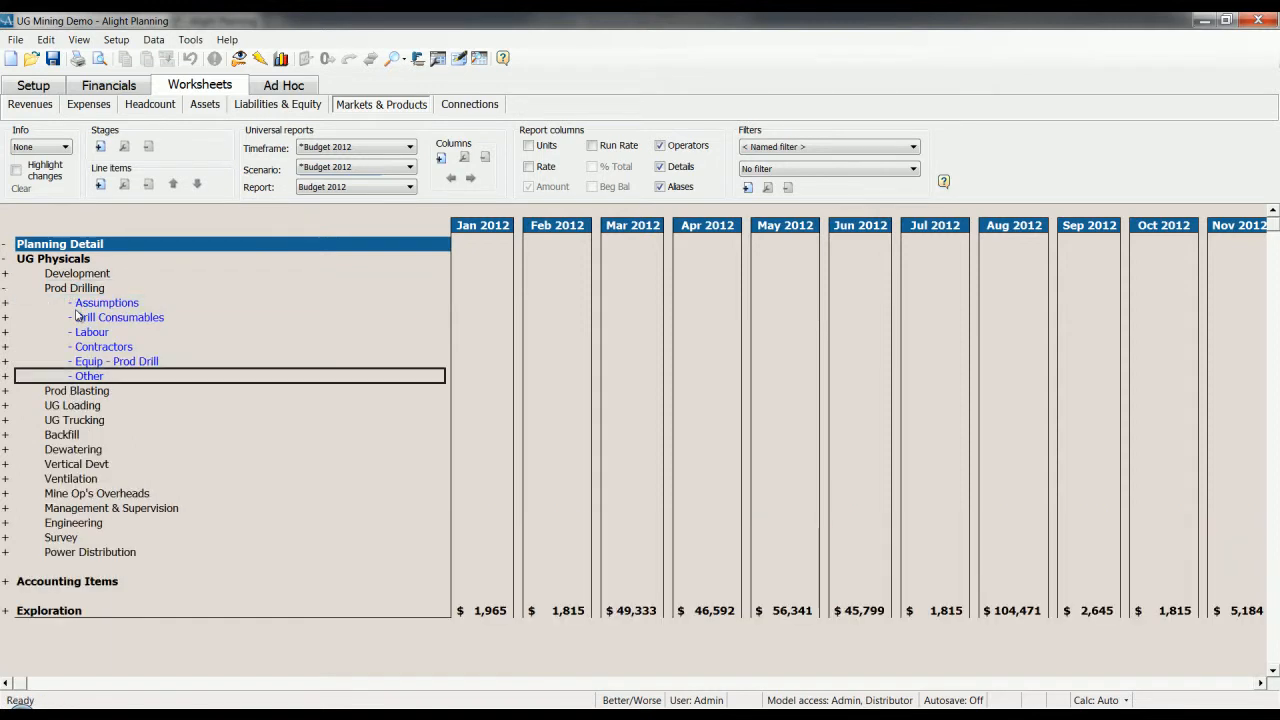
left_click_drag(86, 304, 102, 361)
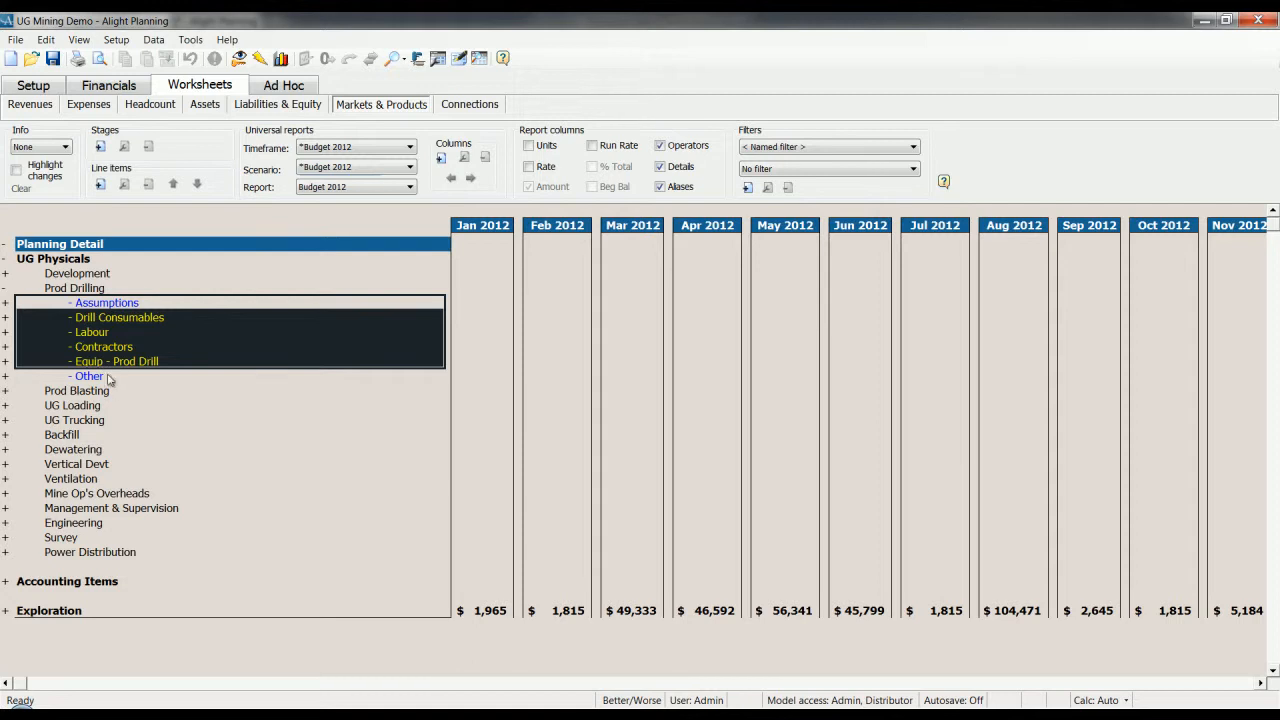
left_click(108, 391)
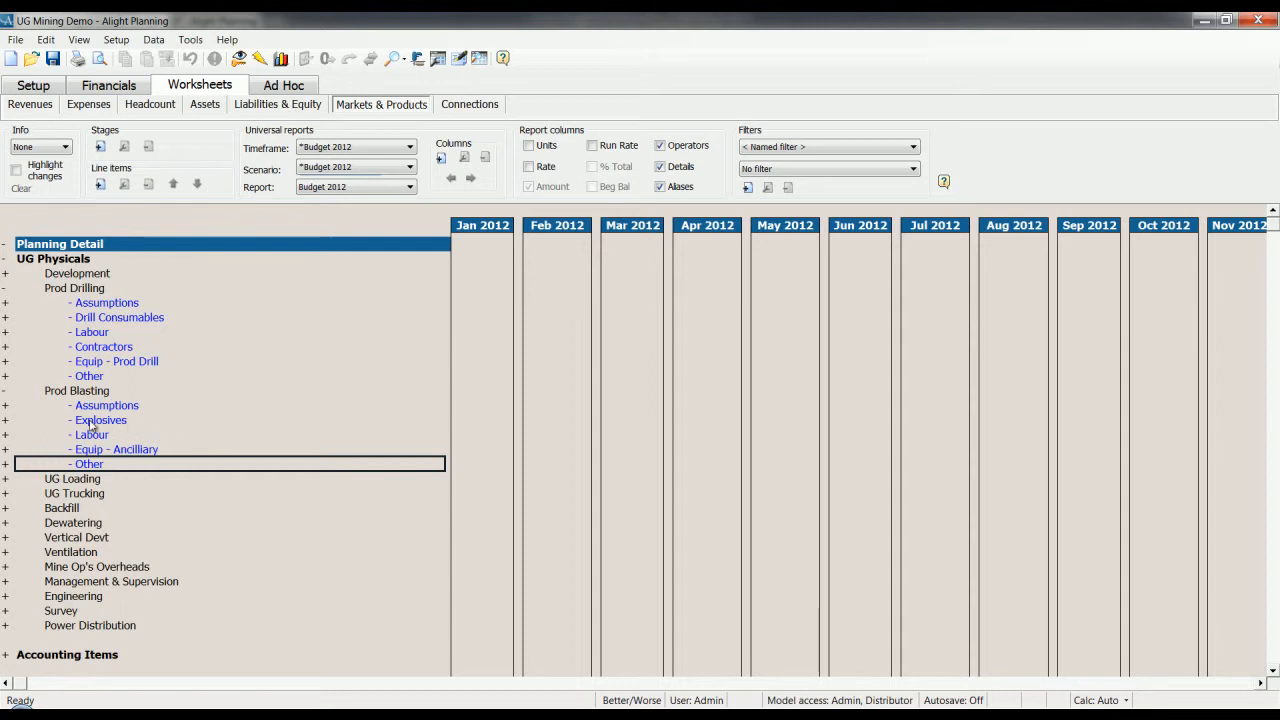
Expand the Prod Blasting Assumptions and examine the drill-to-charge, slot charge, ring charge and blast lines.
double_click(118, 410)
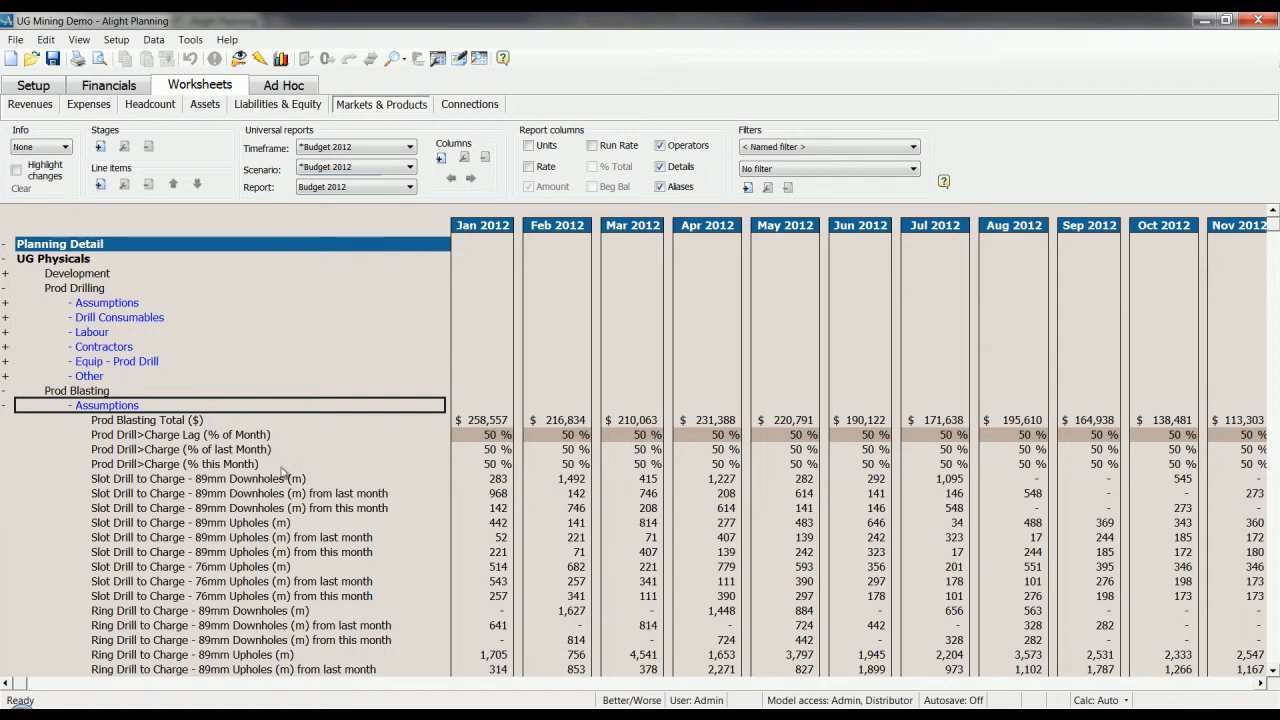
left_click_drag(166, 484, 178, 568)
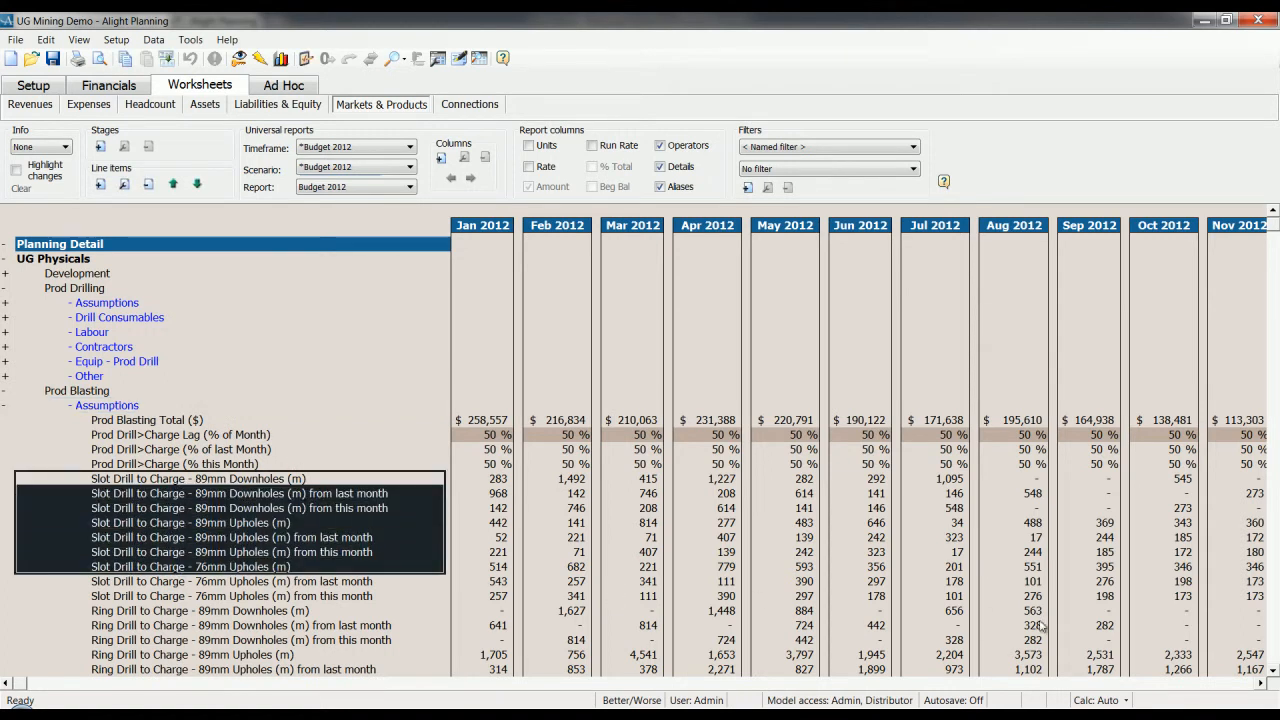
left_click(1274, 670)
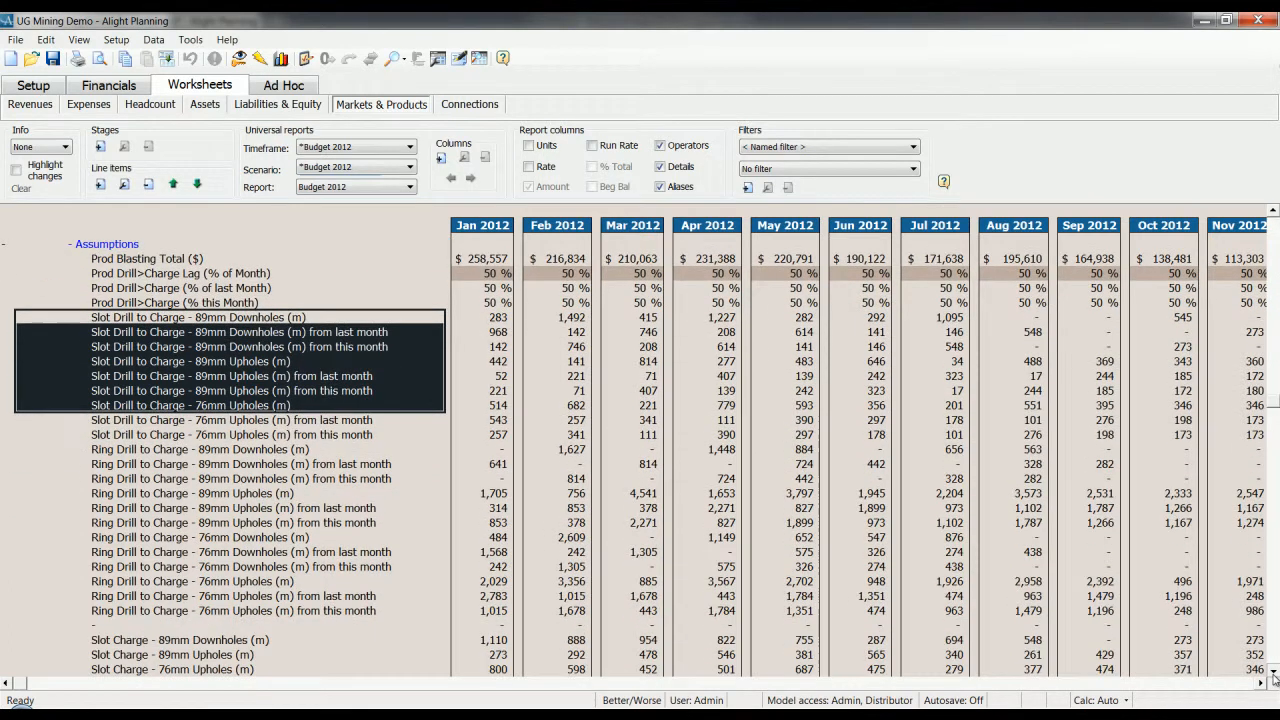
left_click_drag(1274, 678, 1274, 678)
left_click_drag(455, 276, 892, 294)
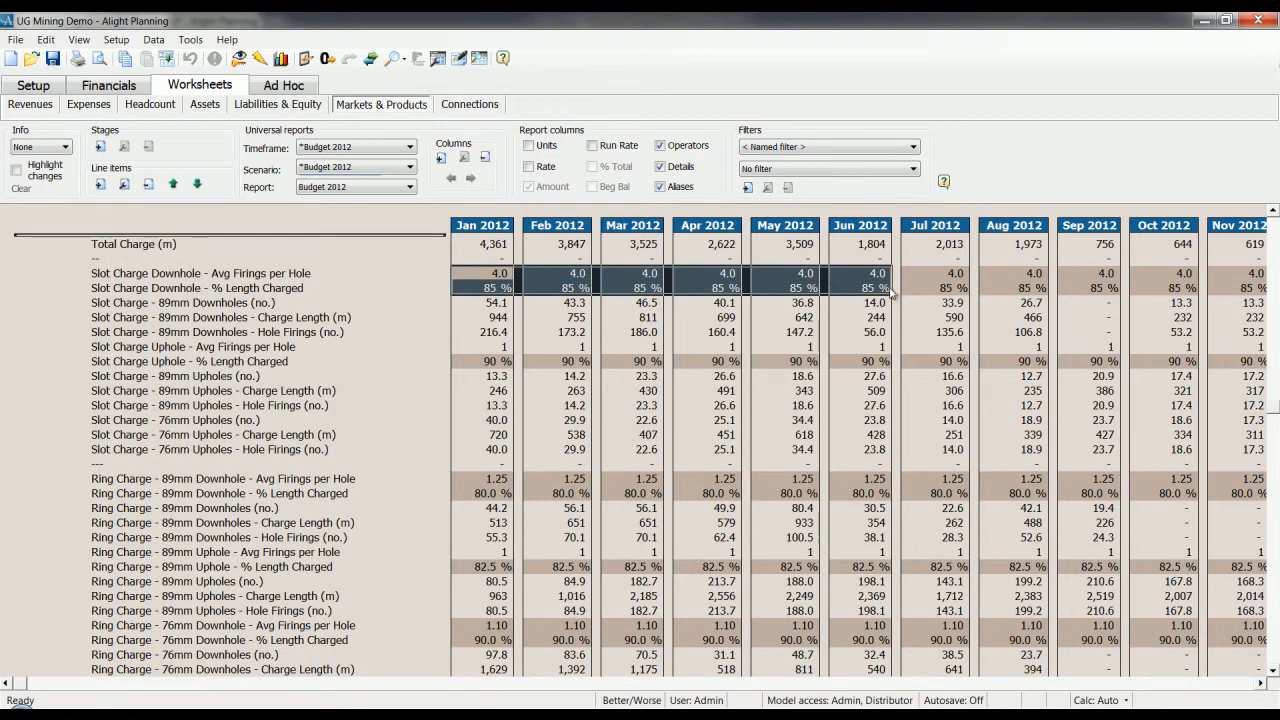
left_click_drag(483, 302, 888, 356)
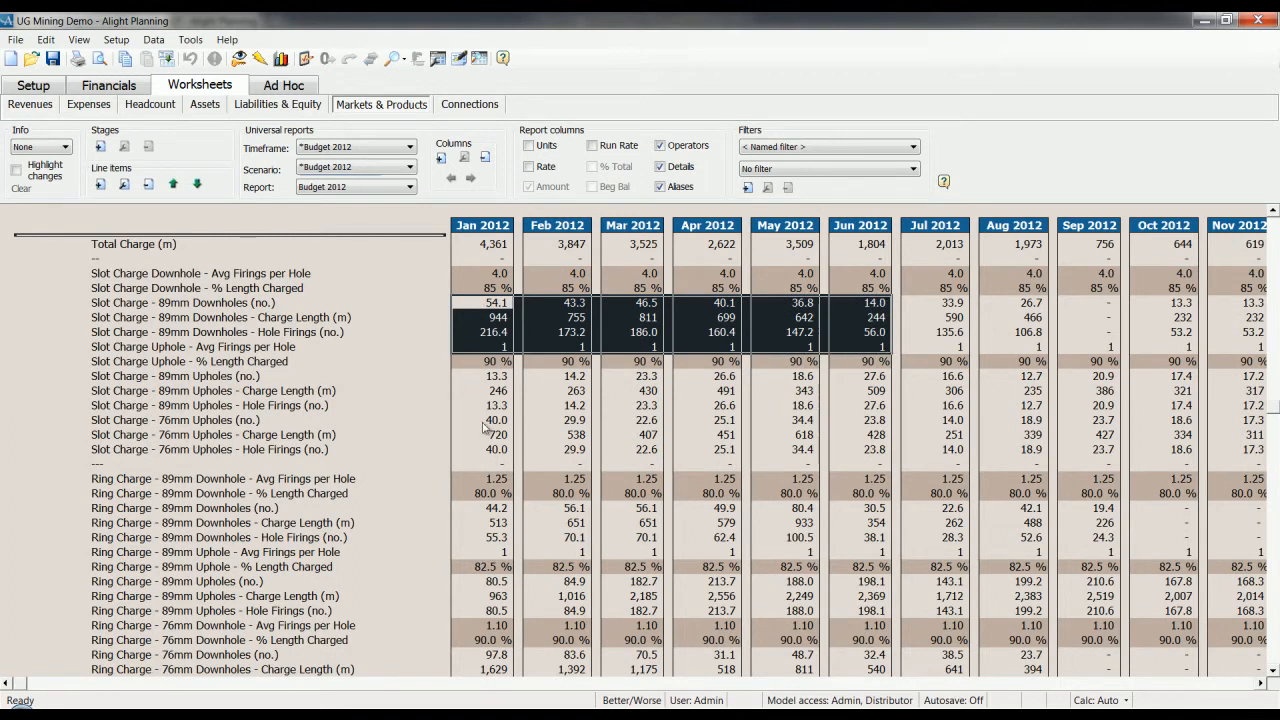
left_click(1273, 672)
scroll(1273, 672, "down", 9)
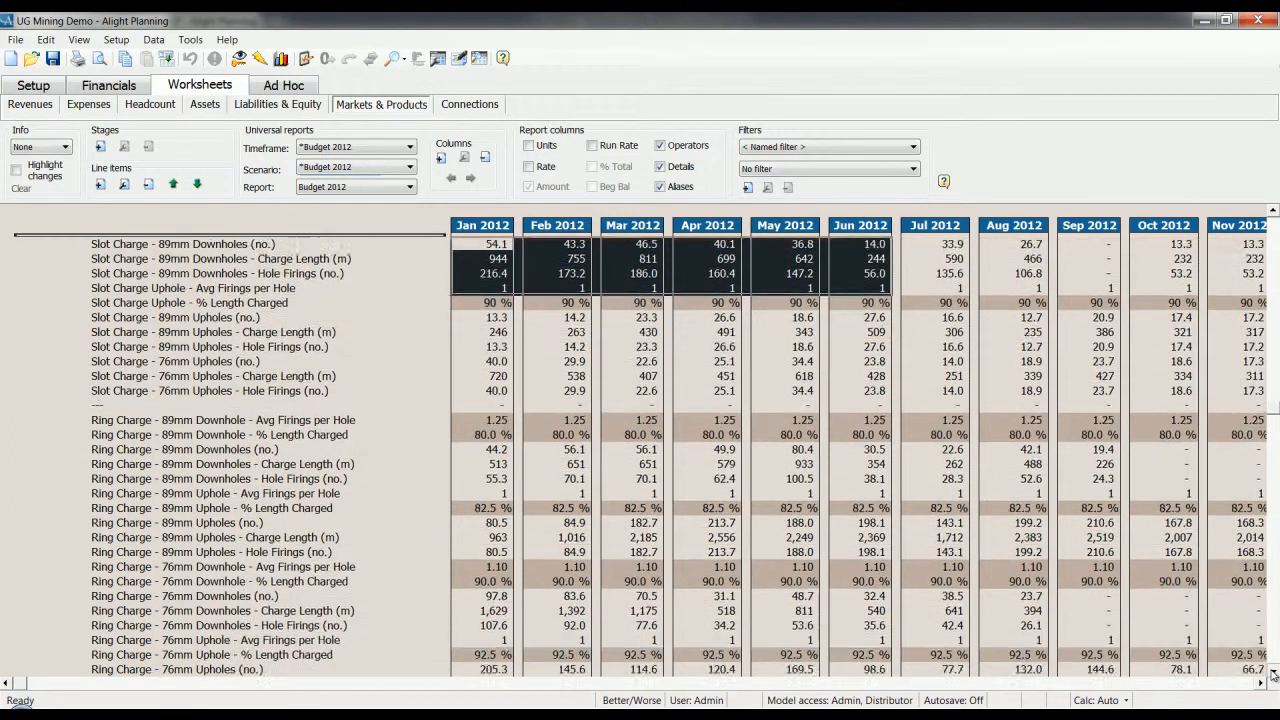
scroll(1273, 672, "down", 1)
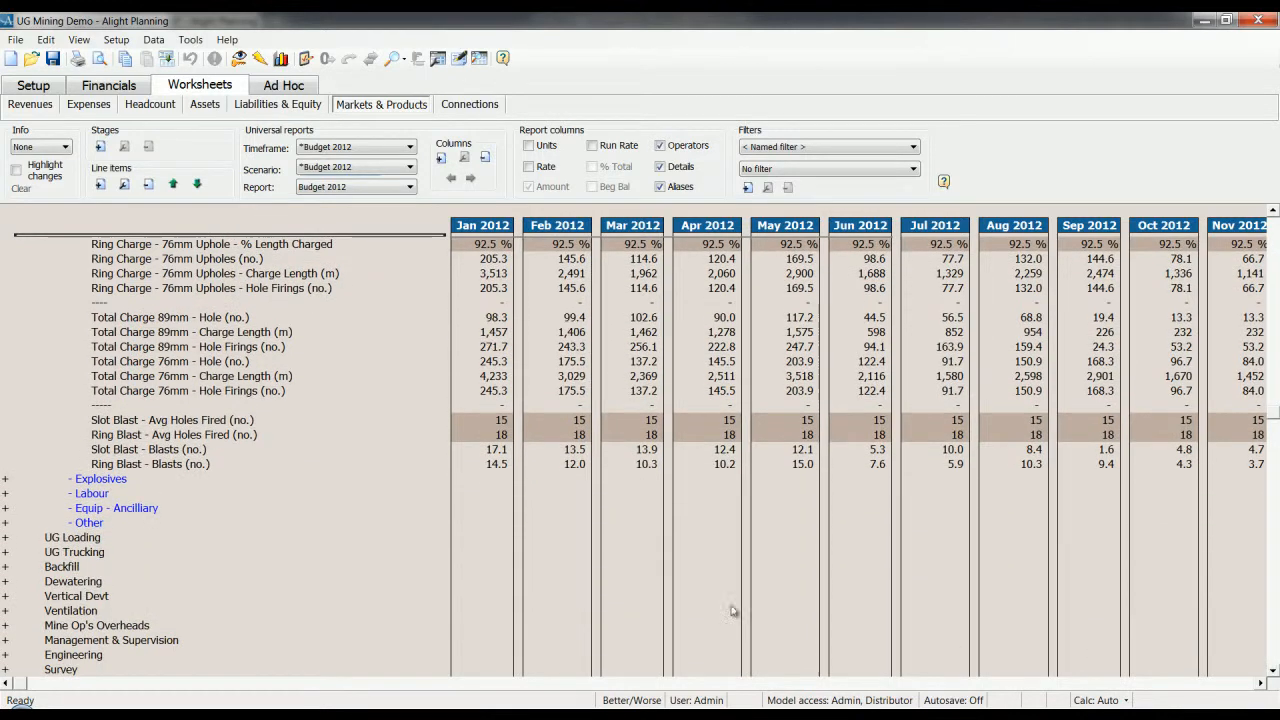
Expand Explosives under Prod Blasting and review its total, loading densities, emulsion usage and charge volumes.
left_click(119, 484)
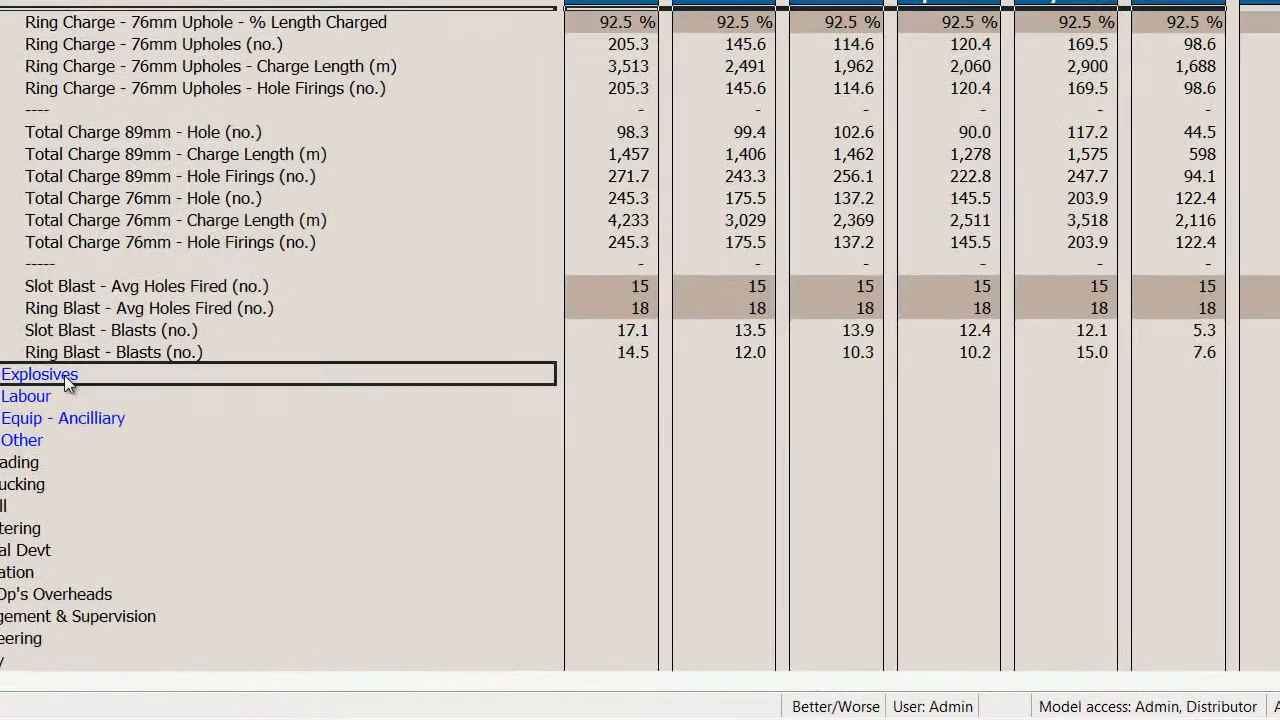
double_click(118, 481)
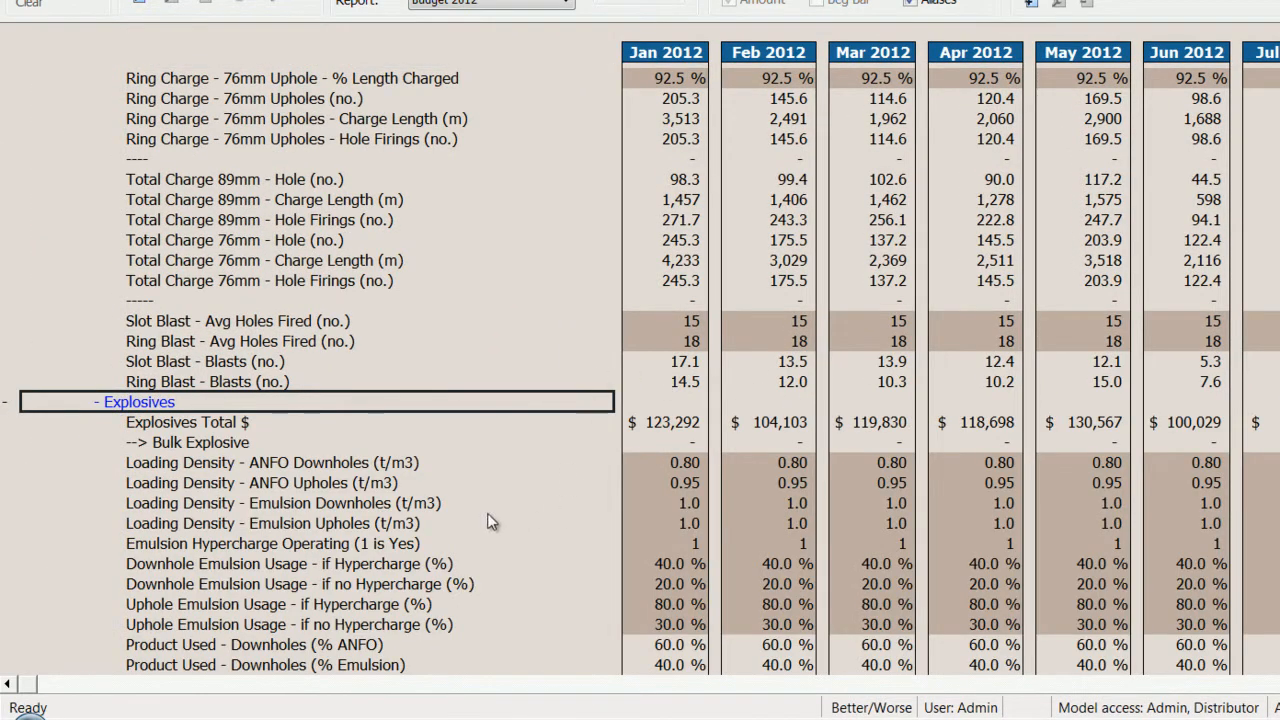
left_click(220, 424)
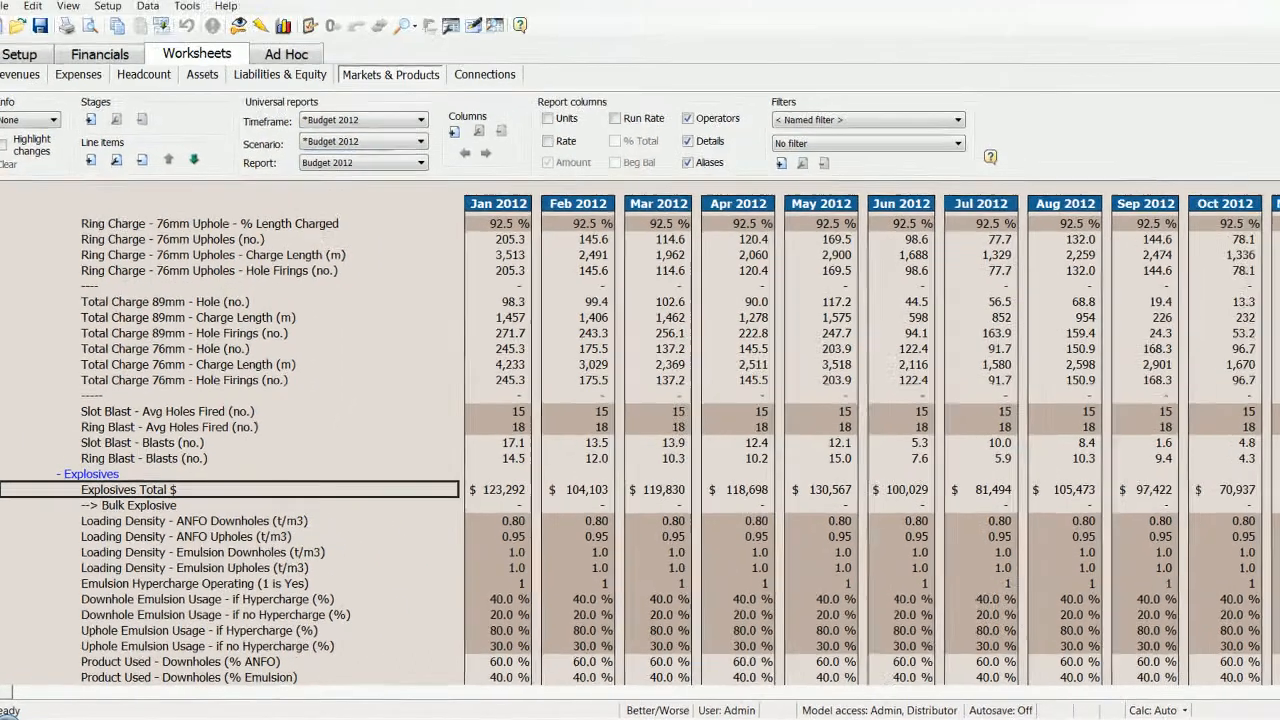
left_click(1273, 683)
left_click(1273, 683)
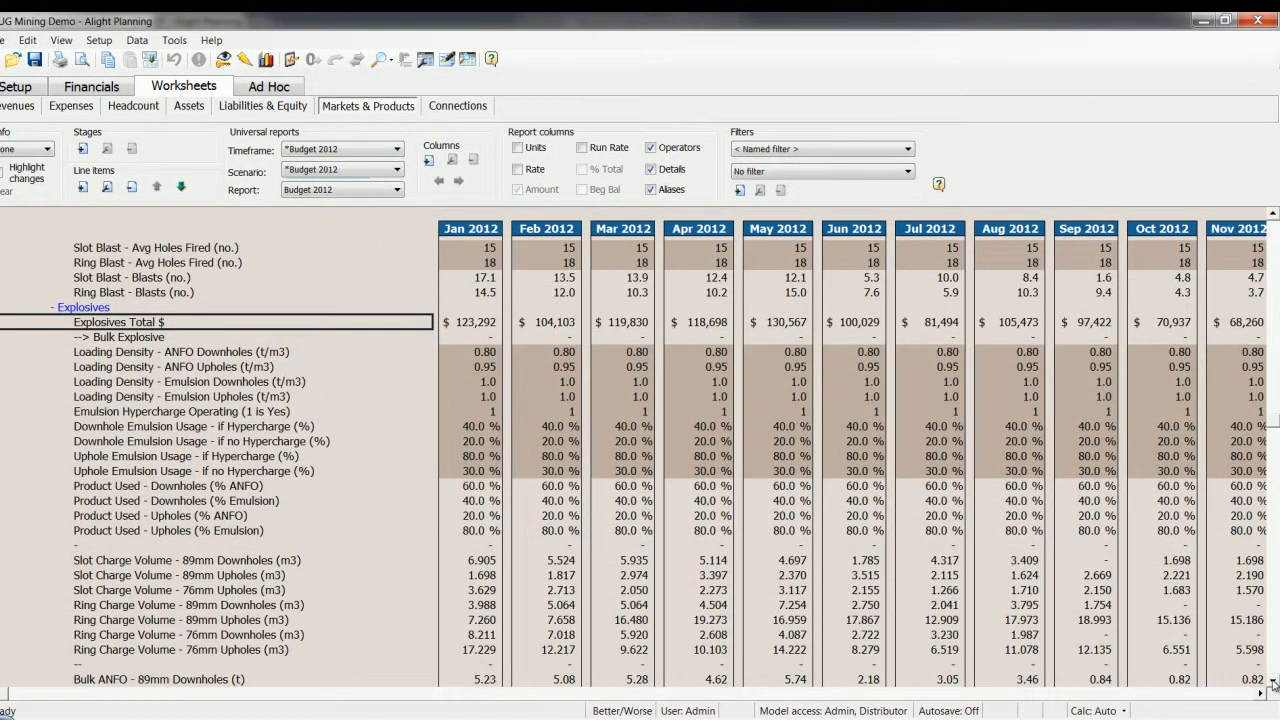
Switch back to the Surface Mining Demo model and display the Forecast FY2013 Oct report in the Forecast FY2013 Oct timeframe.
left_click(639, 535)
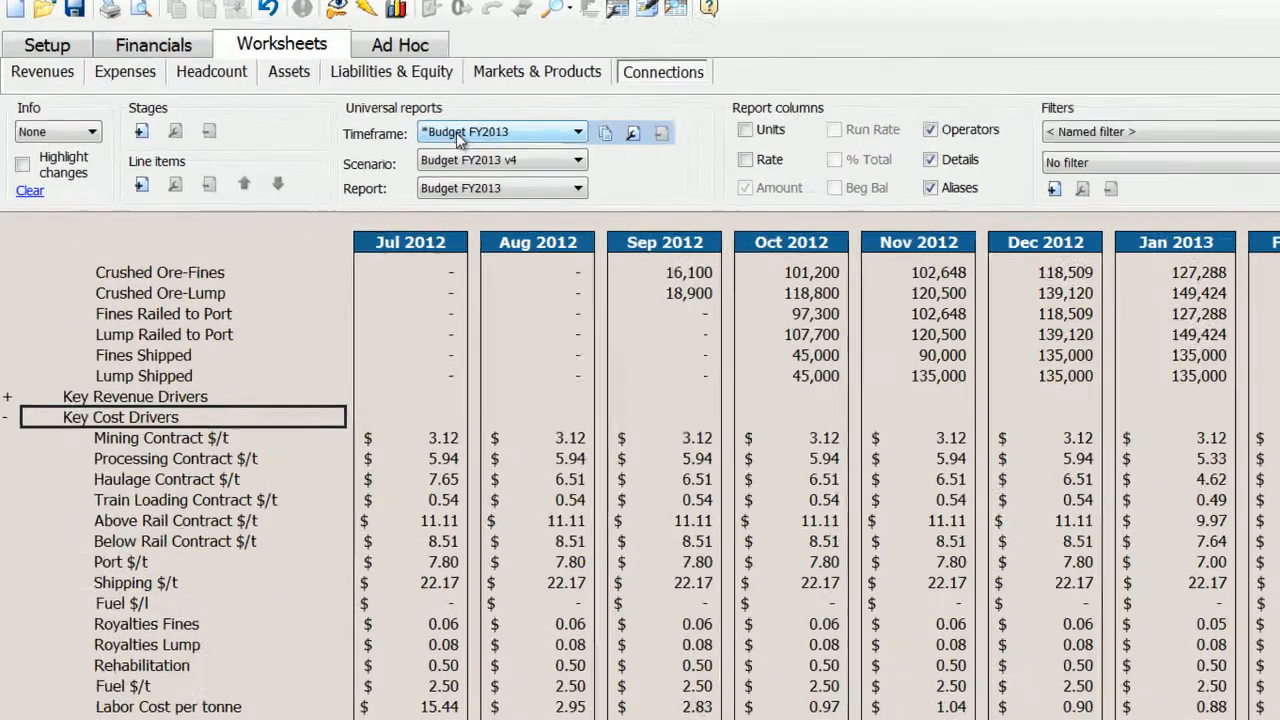
left_click(351, 146)
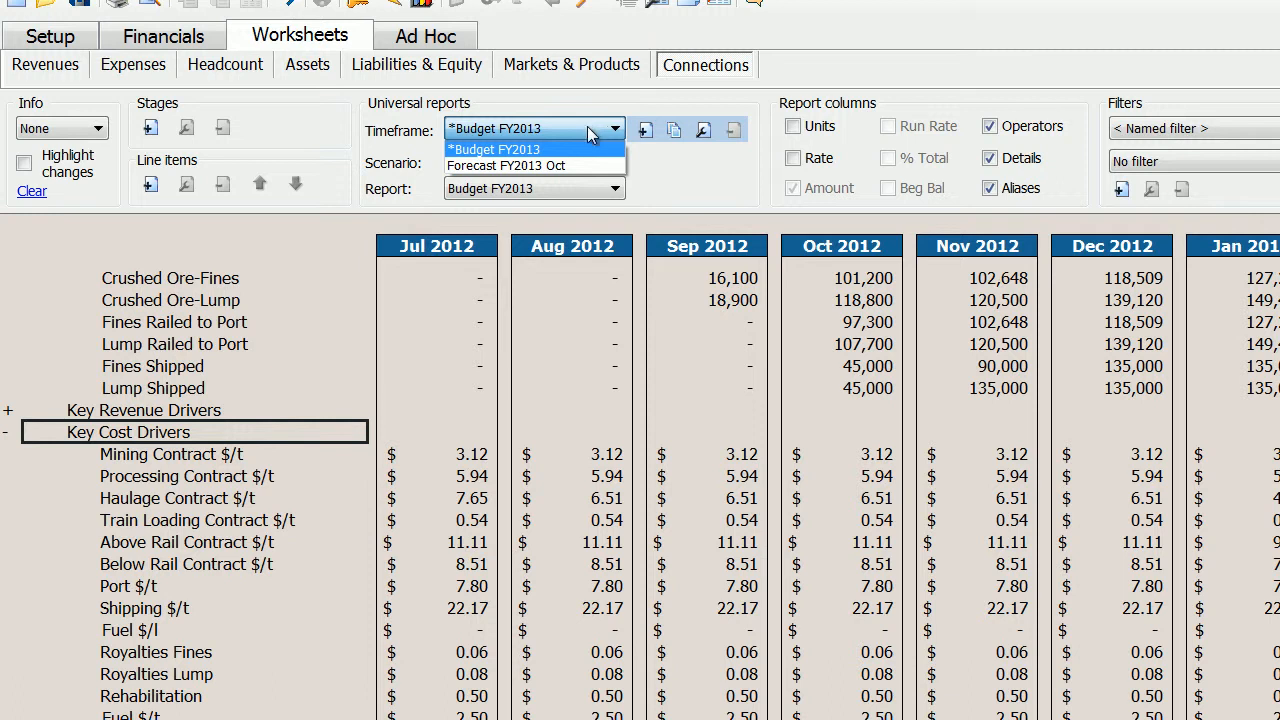
left_click(506, 165)
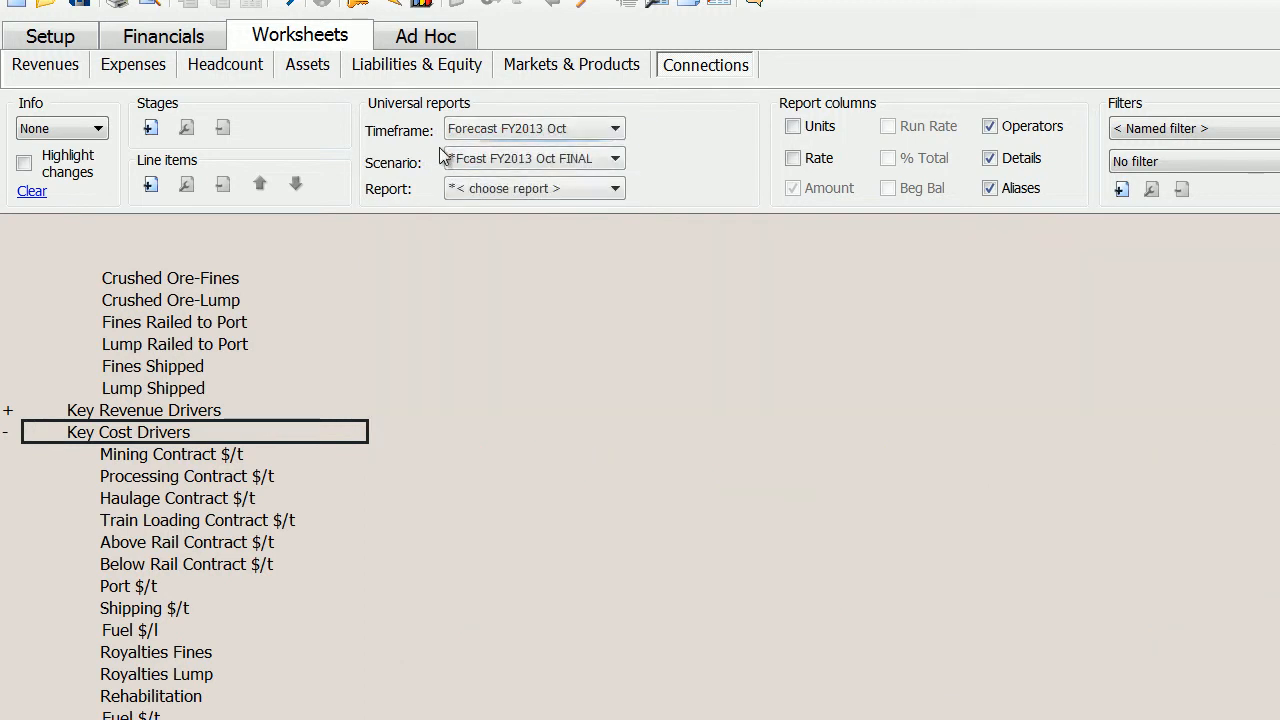
left_click(535, 190)
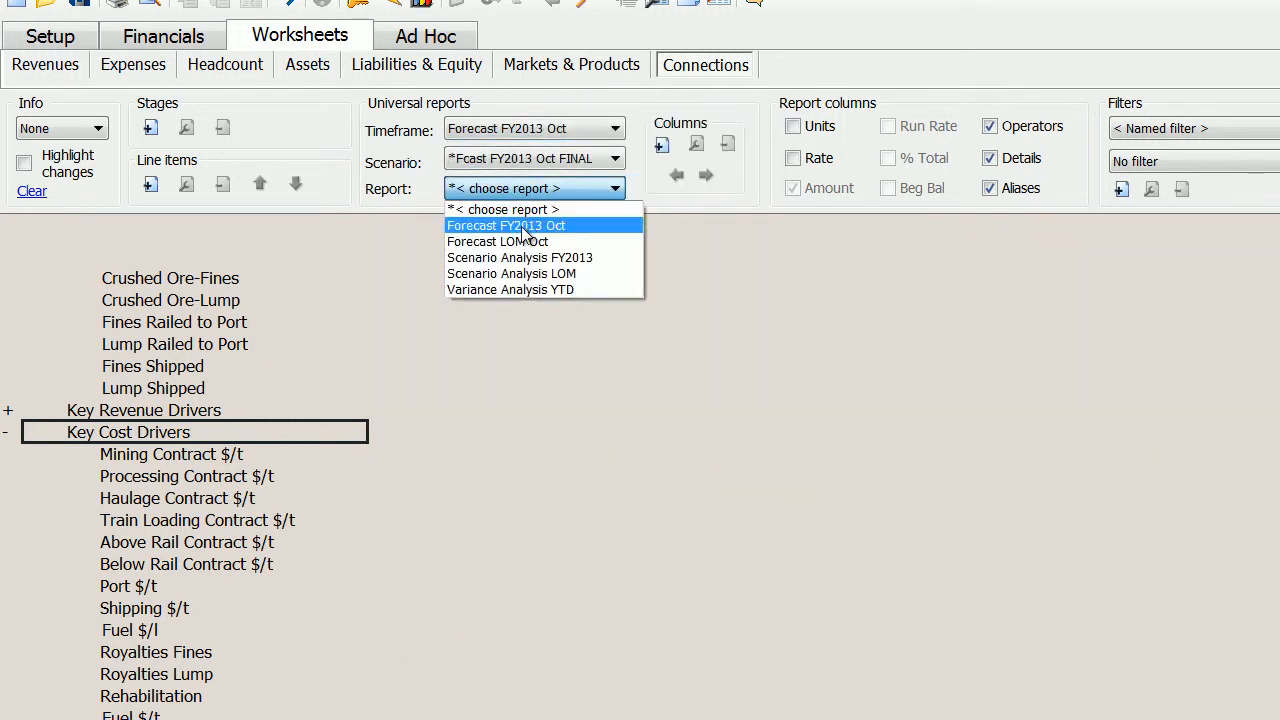
left_click(576, 227)
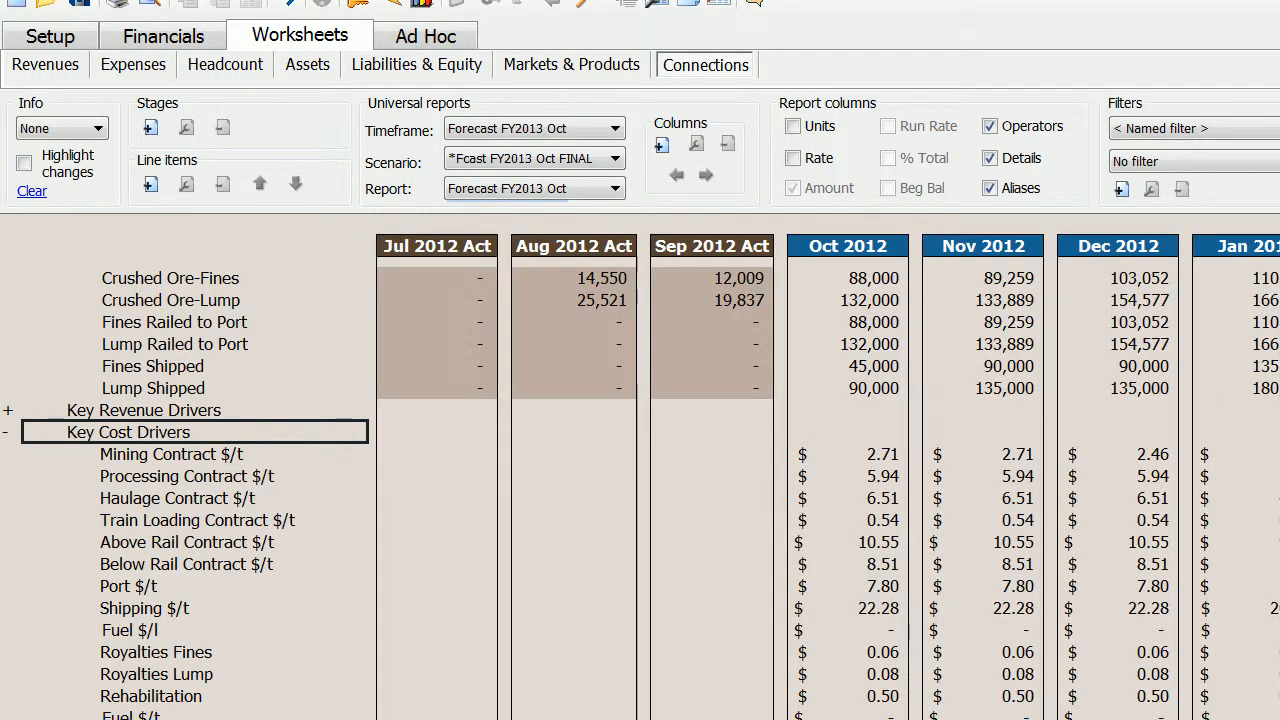
Display the Profit & Loss and examine the Jul–Sep 2012 actuals, the forecast months from Oct 2012 and the FY2013 total.
left_click_drag(448, 248, 690, 247)
left_click(160, 37)
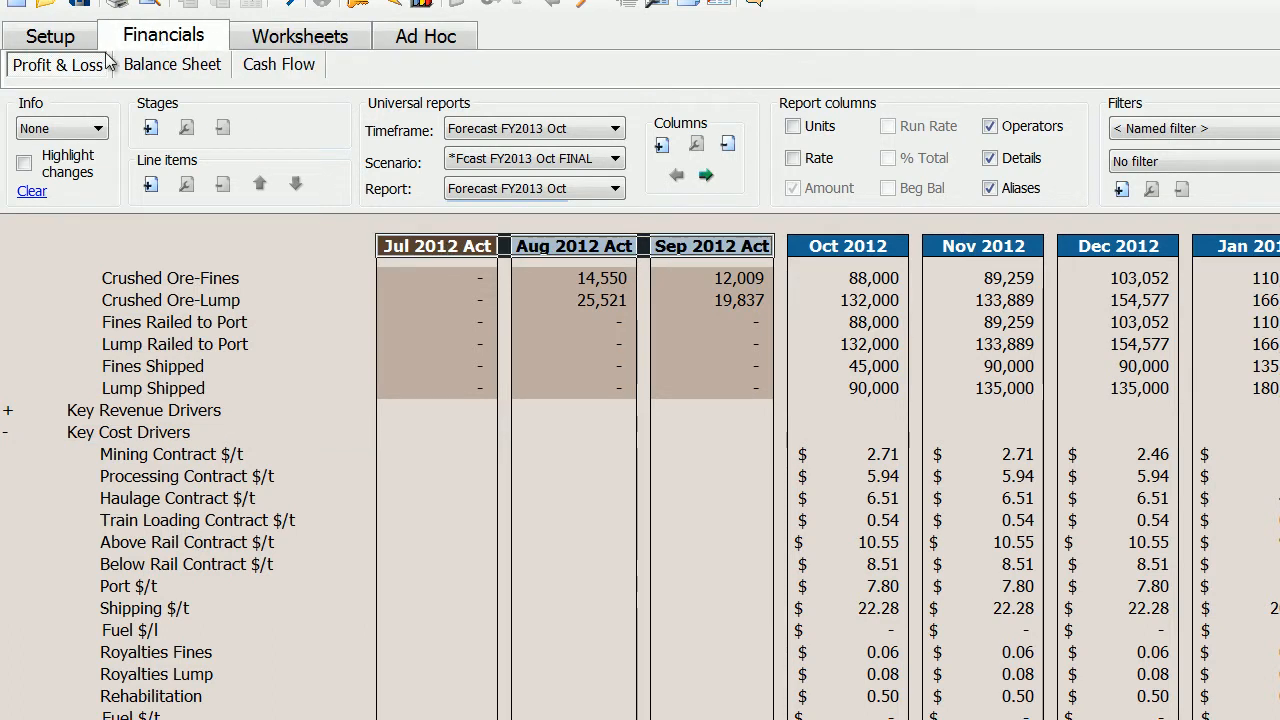
left_click(58, 64)
left_click_drag(436, 248, 660, 250)
left_click(812, 246)
left_click(1276, 693)
left_click(1276, 693)
left_click(1276, 693)
left_click(1252, 218)
left_click(1276, 693)
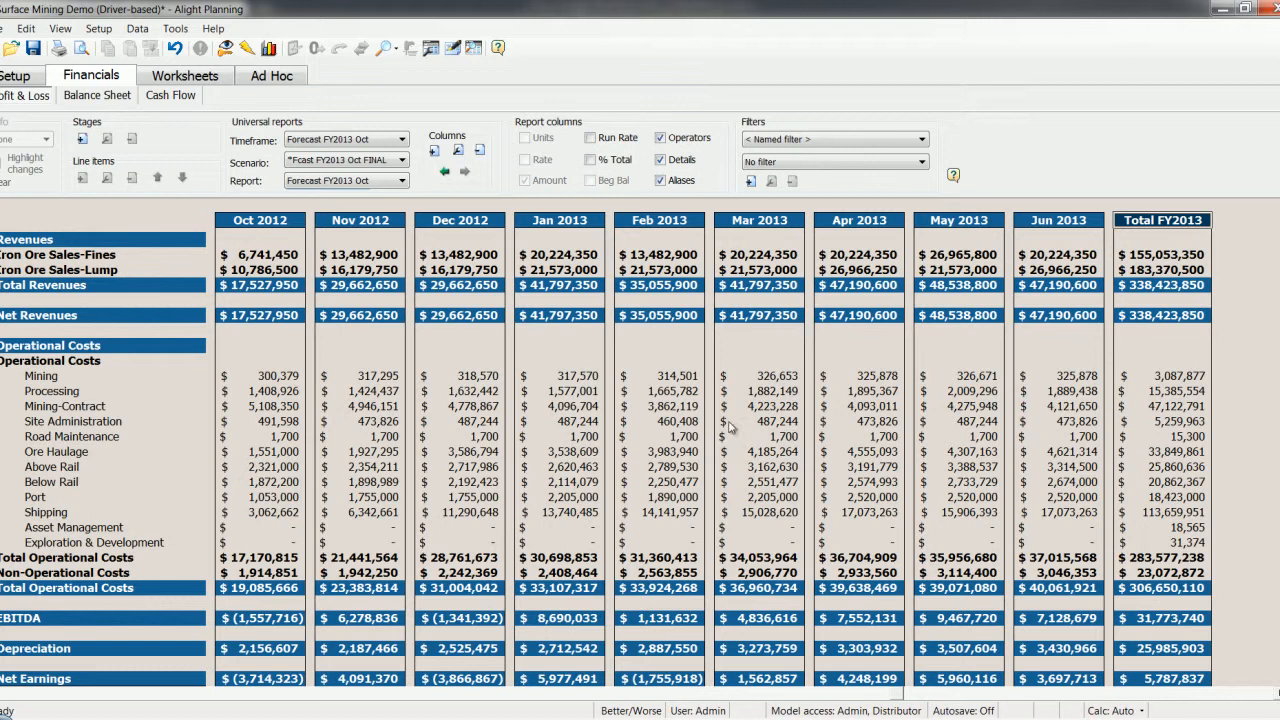
Show the Key Measures below the Profit & Loss and arrange both views to reveal the Haulage Contract $/t driver and Ore Haulage costs.
left_click(223, 50)
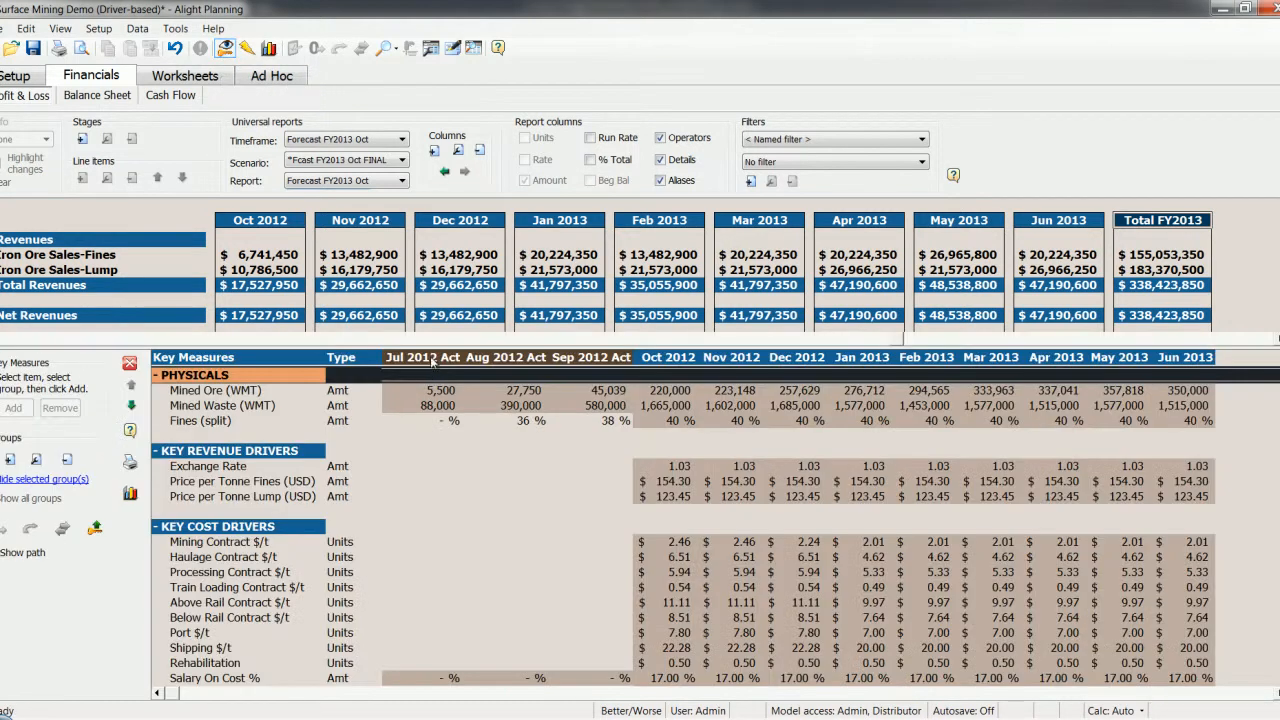
left_click_drag(426, 349, 426, 441)
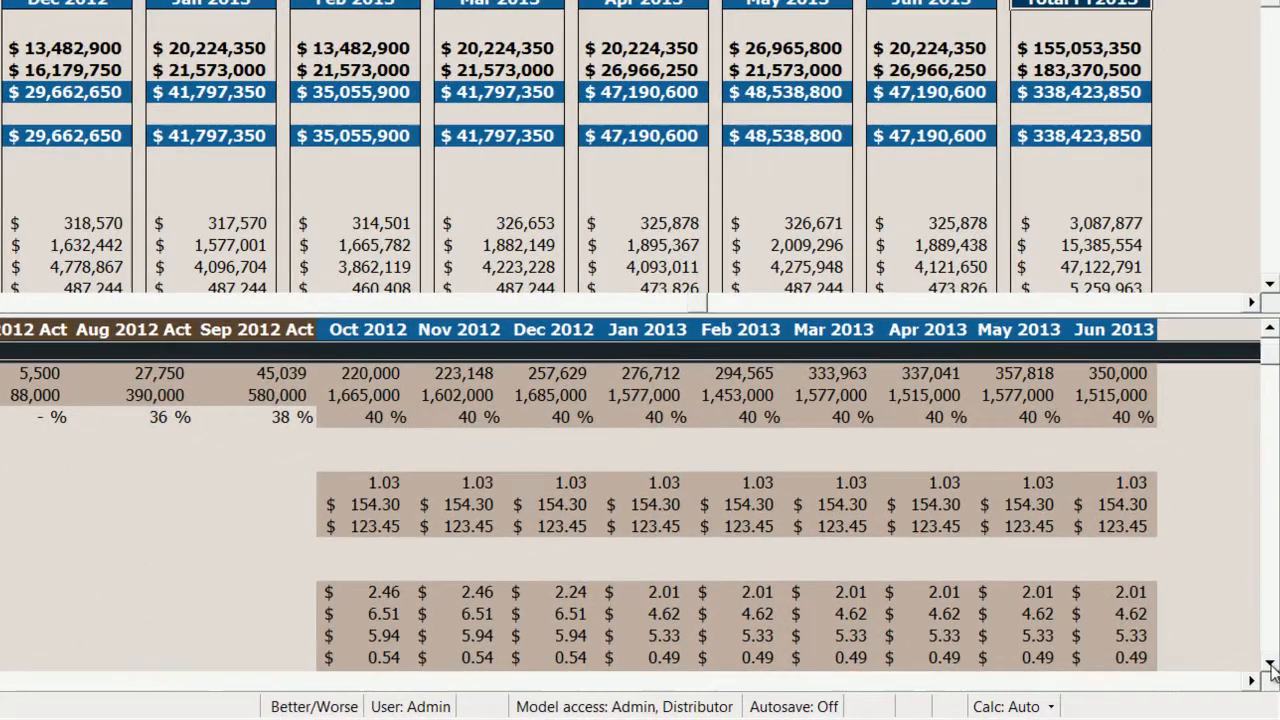
left_click(1270, 664)
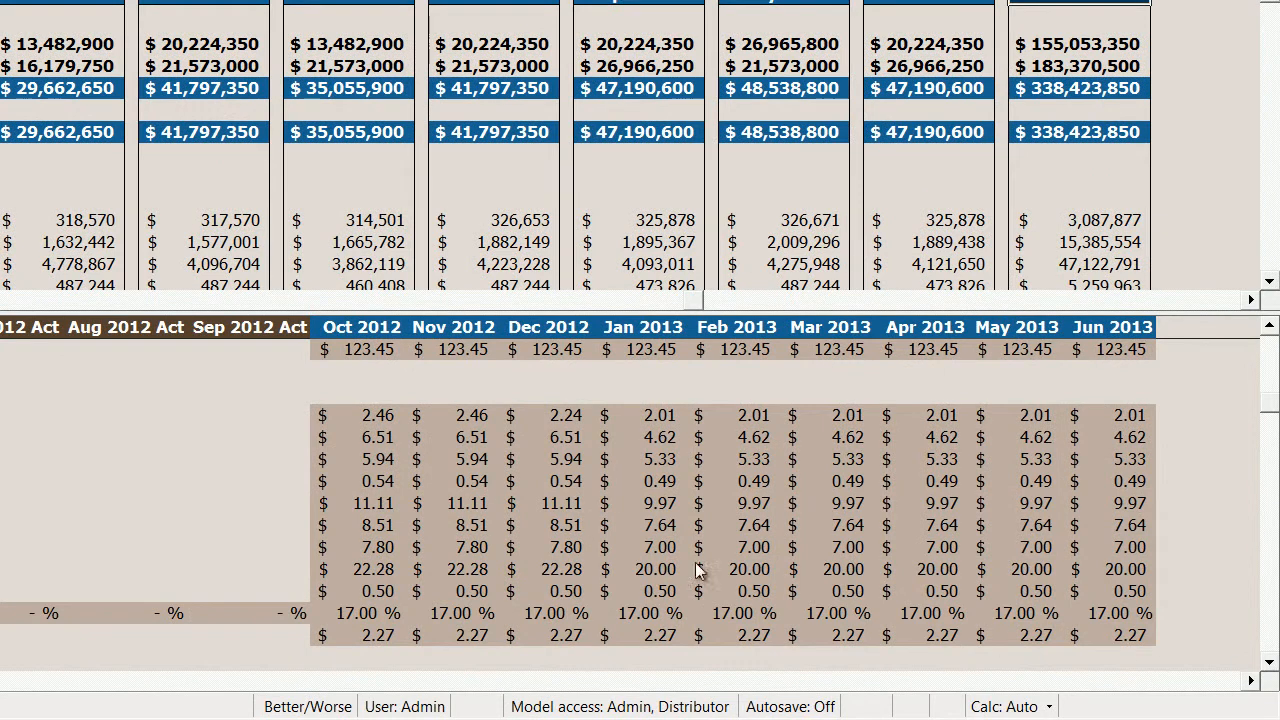
left_click_drag(362, 436, 1128, 437)
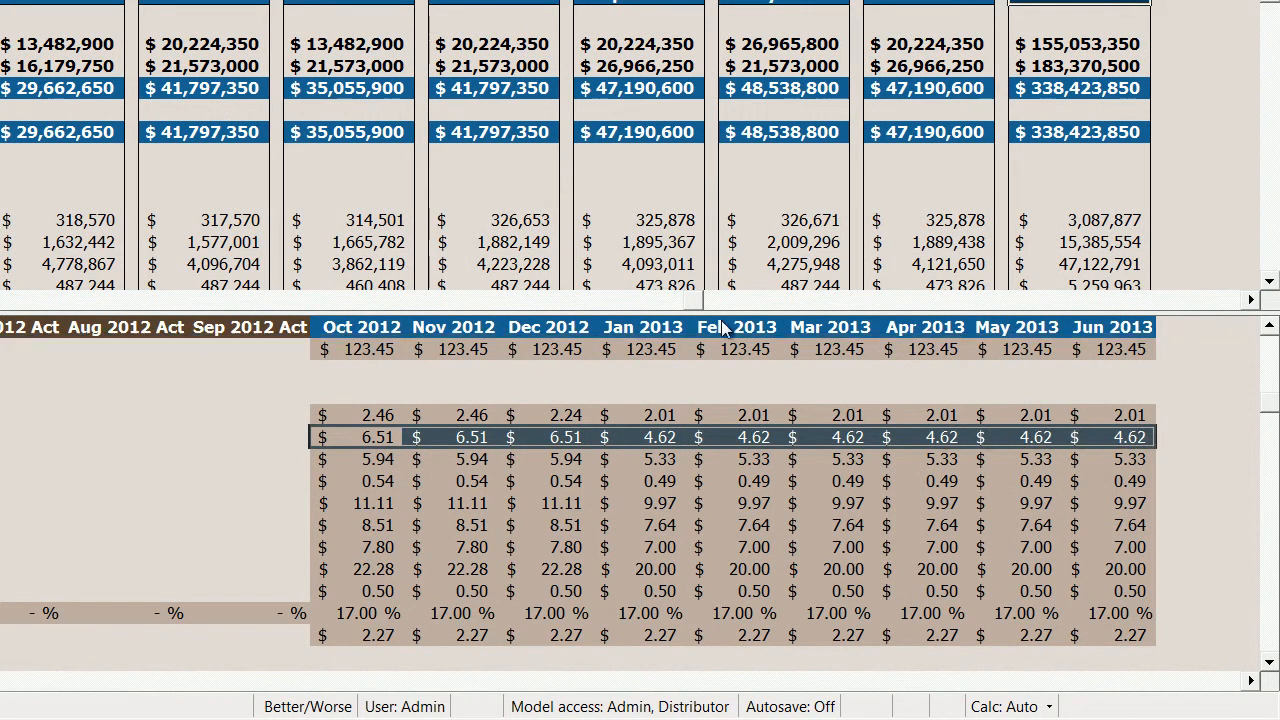
left_click_drag(655, 314, 655, 367)
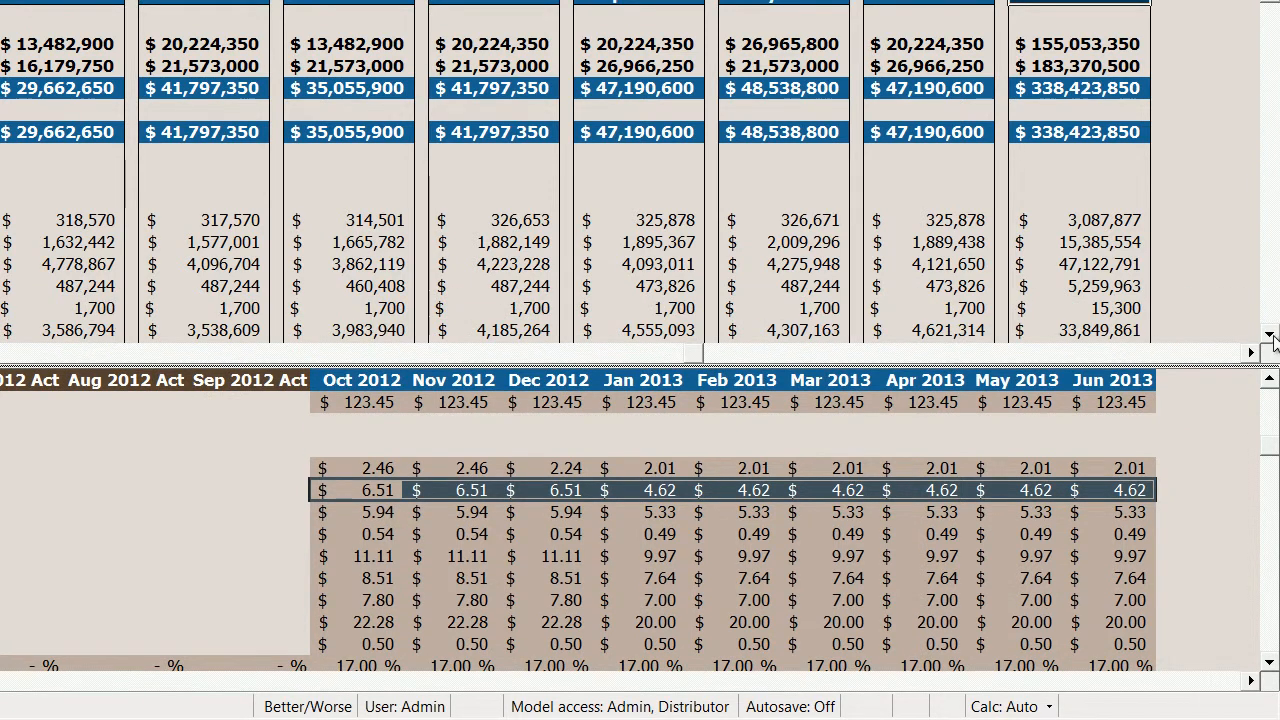
left_click(1269, 336)
left_click(1269, 336)
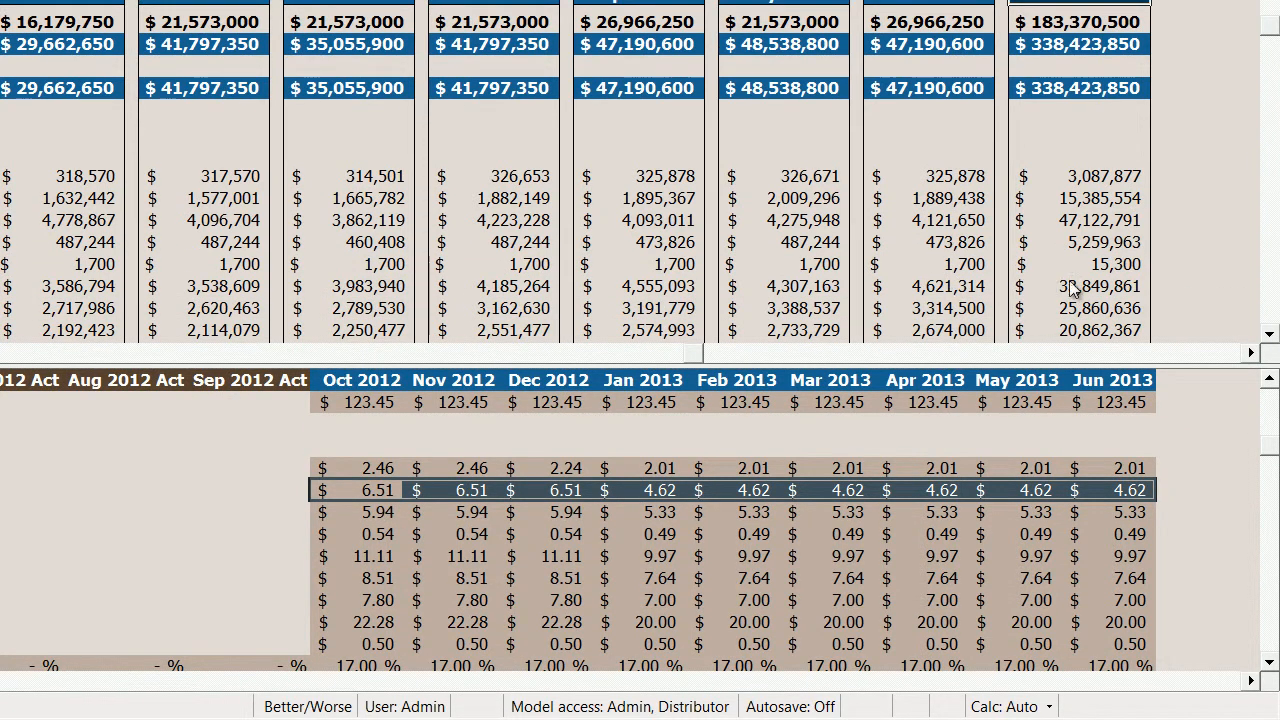
Add 10% to each Haulage Contract $/t value from Oct 2012 to Jun 2013 using the Spread function.
left_click_drag(375, 491, 1110, 491)
left_click_drag(353, 489, 1118, 500)
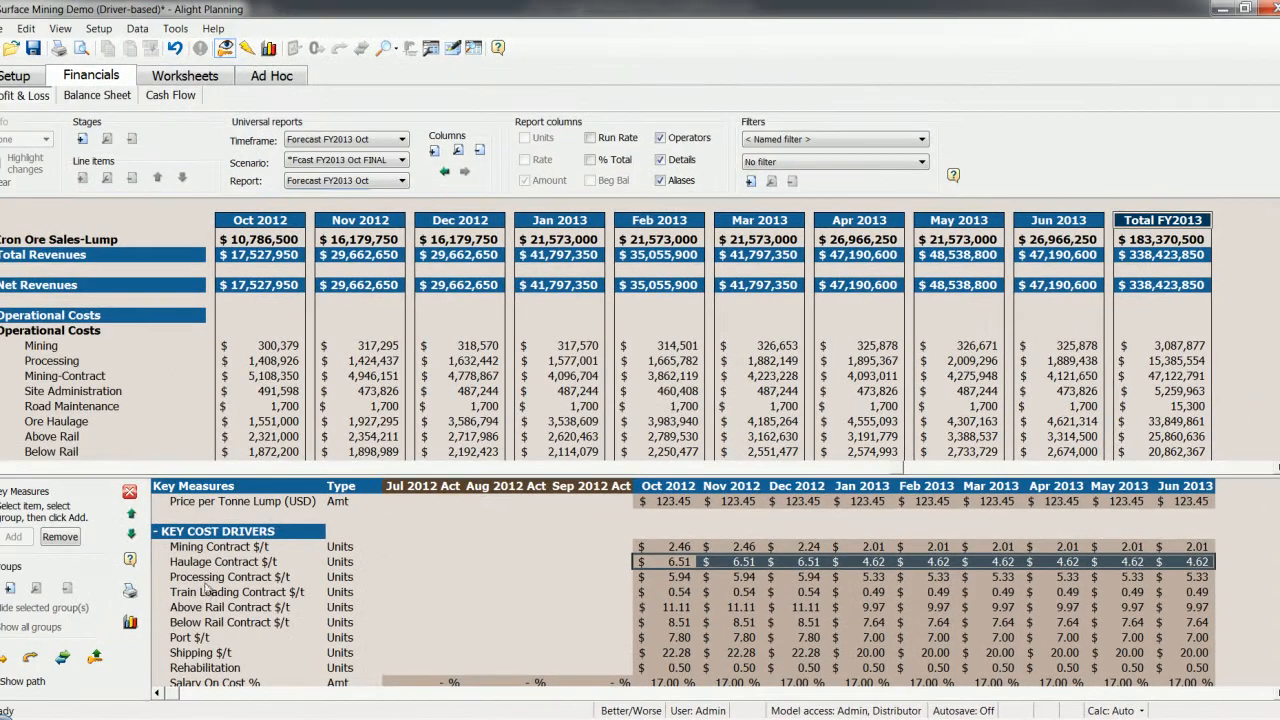
left_click(30, 656)
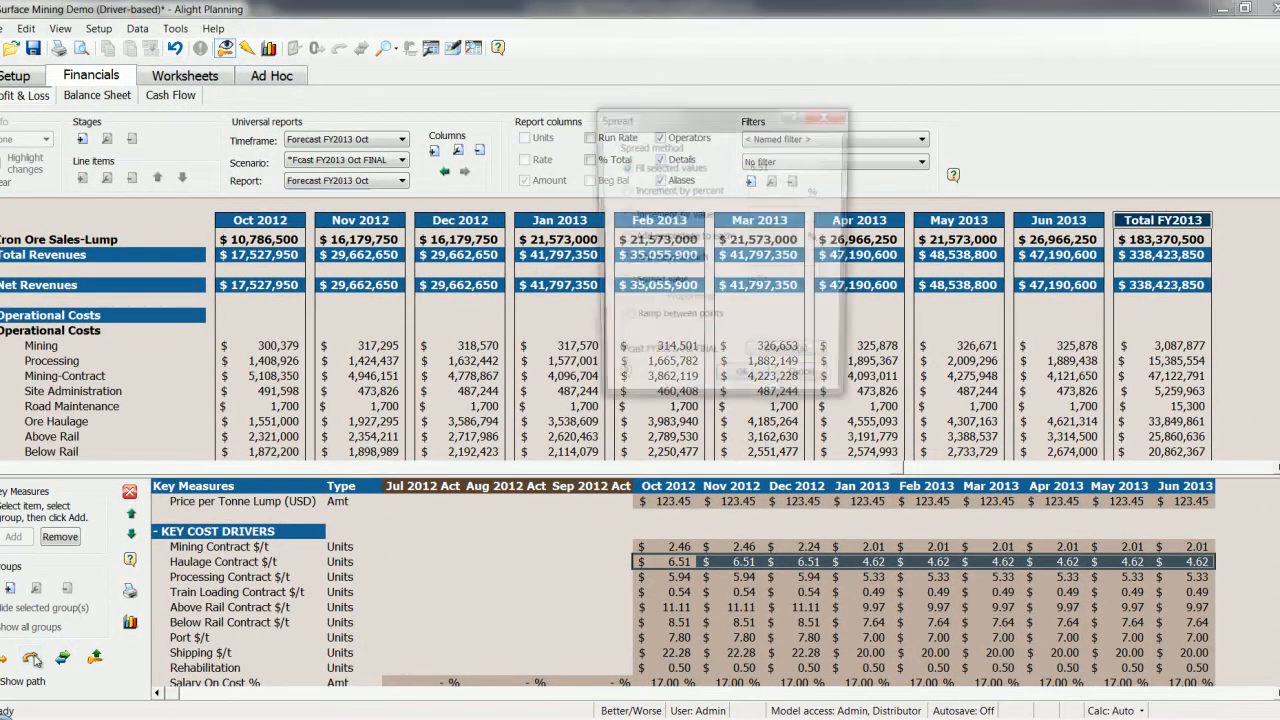
left_click(659, 237)
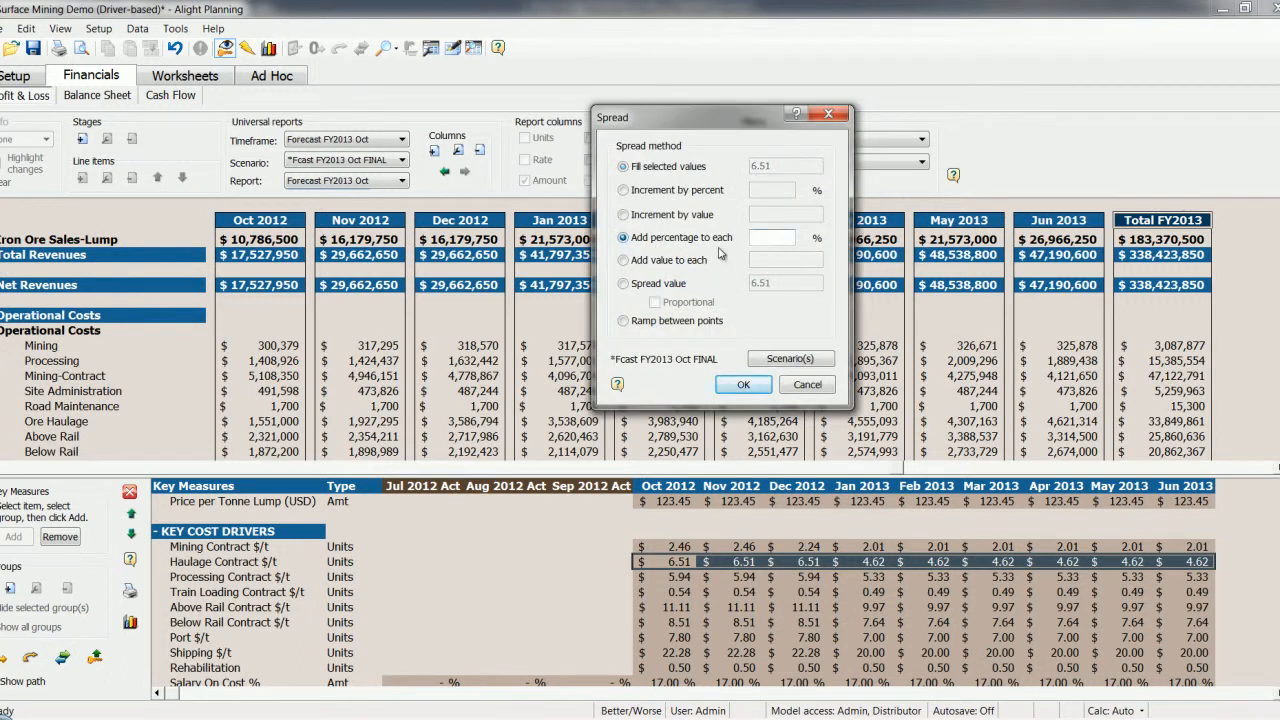
type("10")
left_click(743, 384)
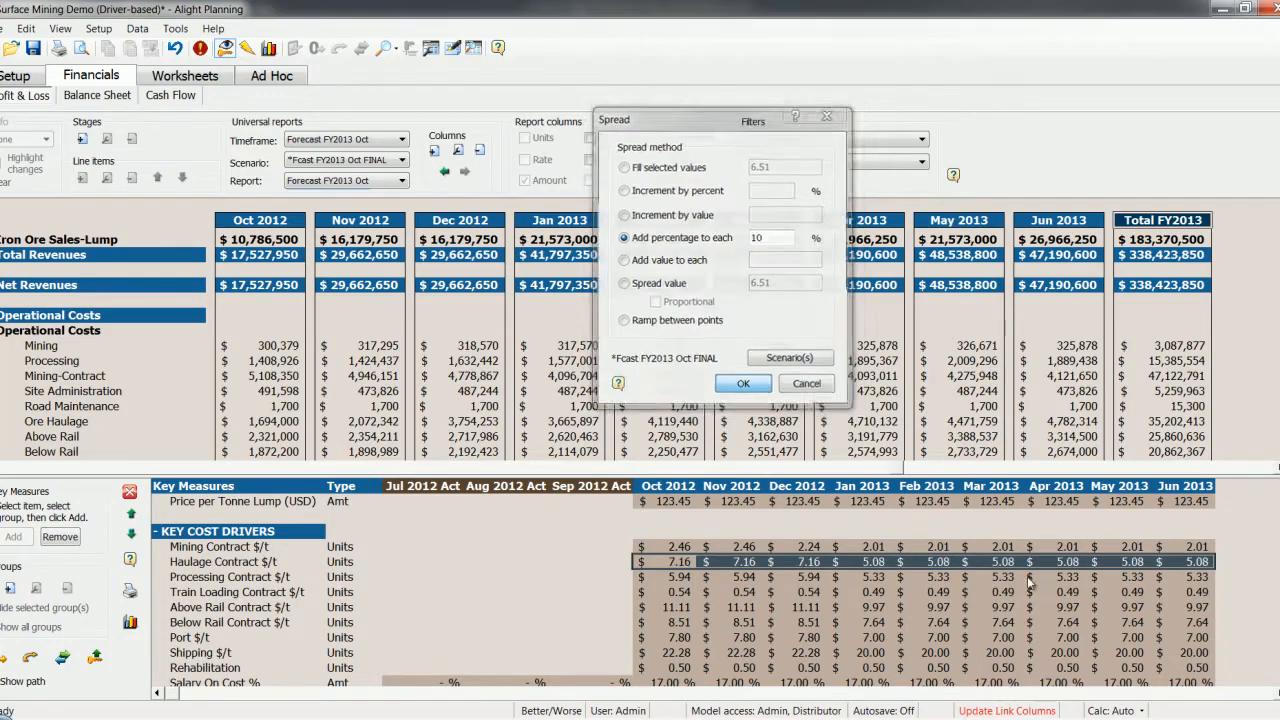
left_click_drag(668, 563, 1166, 569)
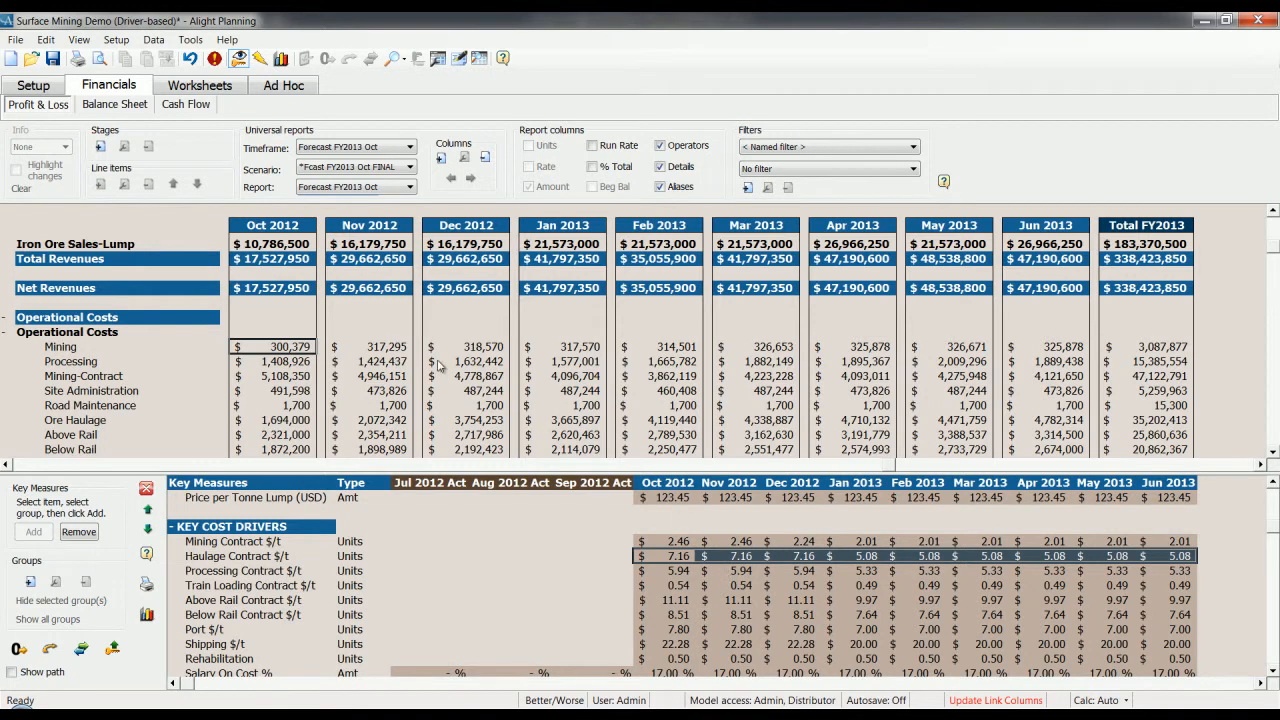
Switch to the Forecast vs Budget report, close the Key Measures and hide the monthly detail columns.
left_click(353, 190)
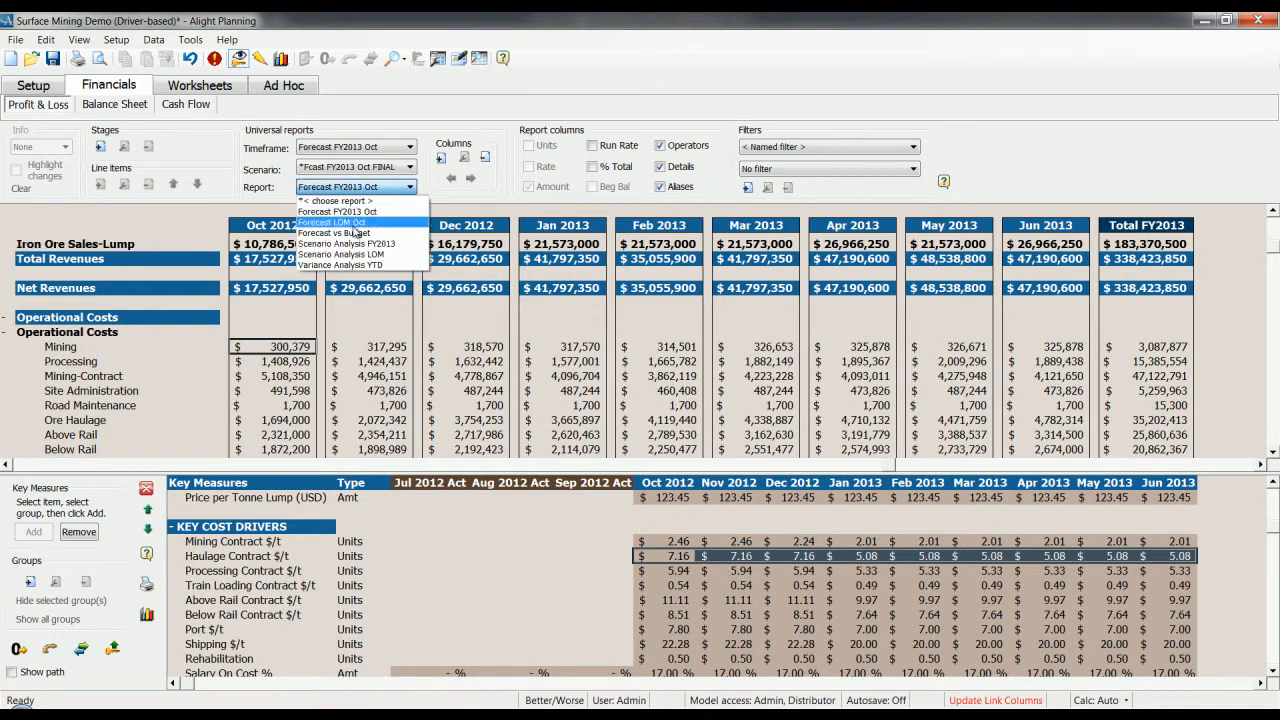
left_click(350, 233)
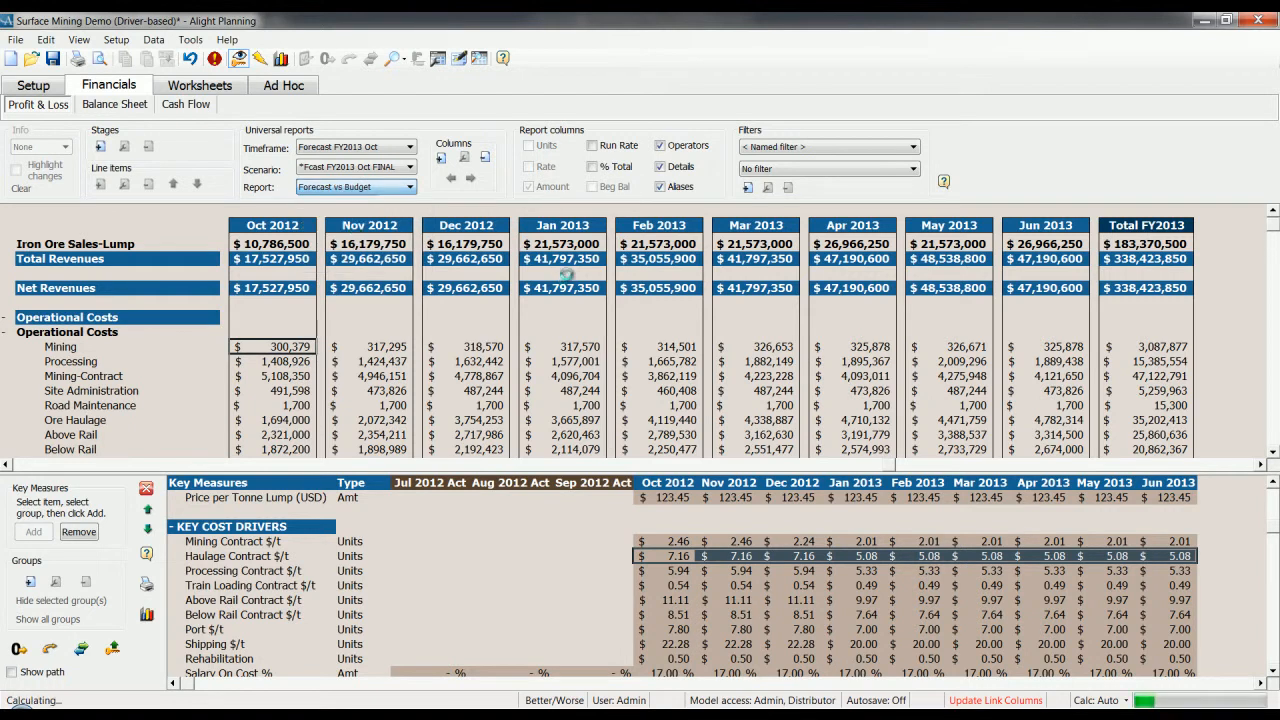
left_click(661, 167)
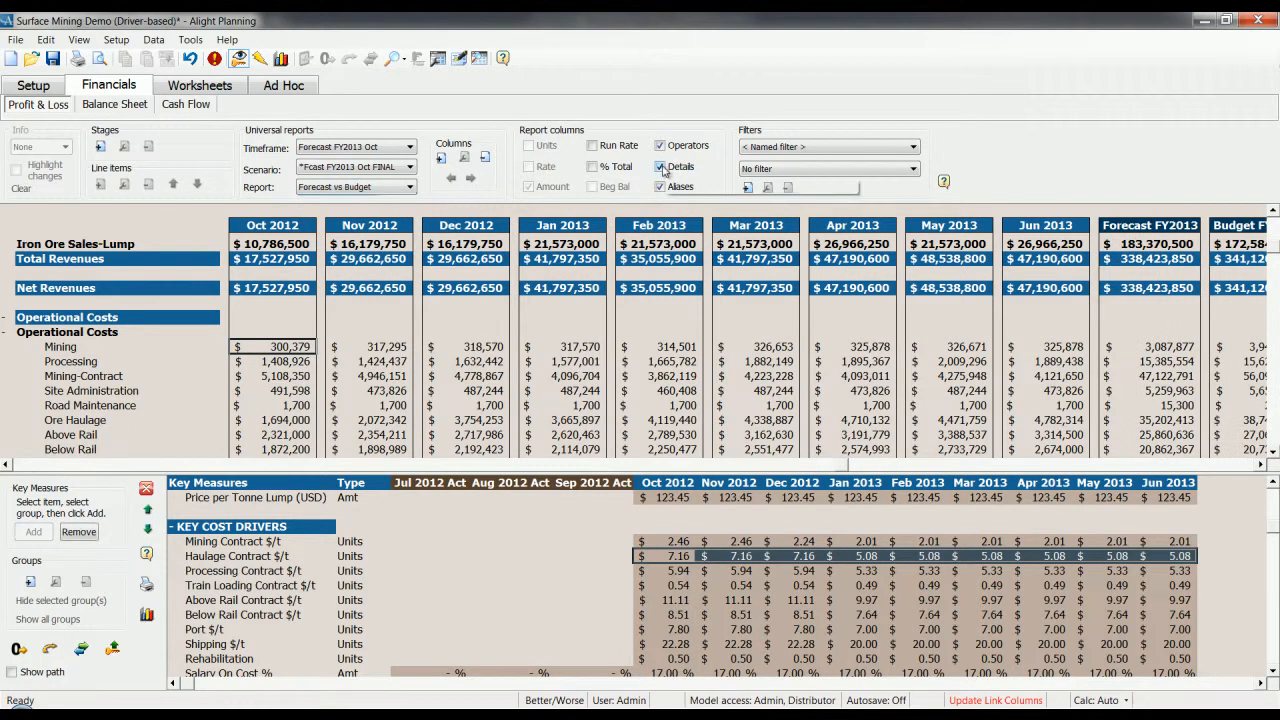
left_click(146, 488)
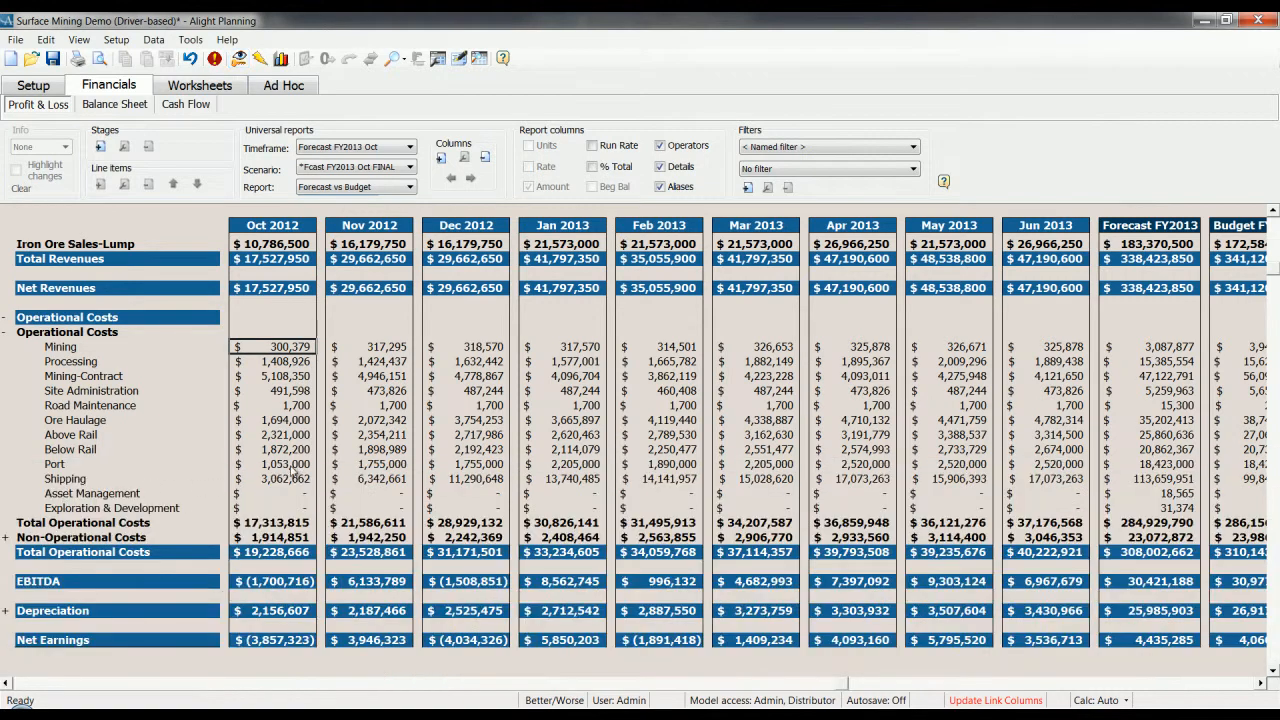
left_click(668, 170)
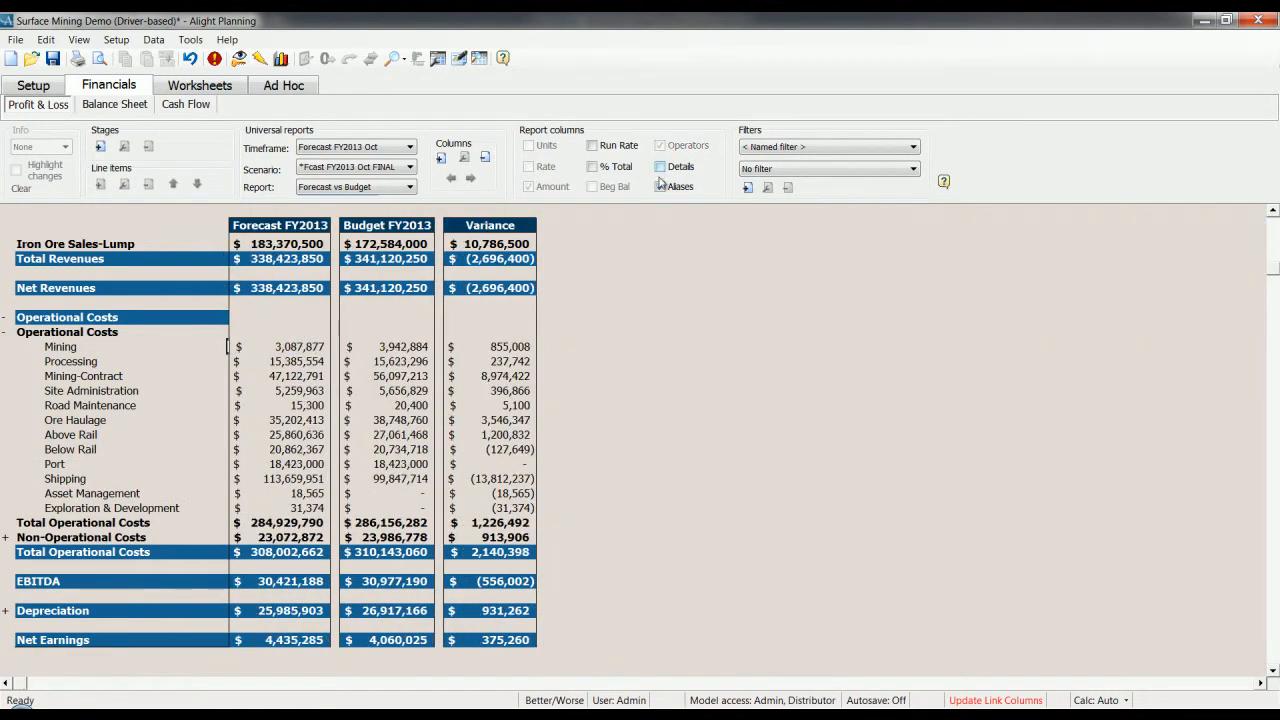
Compare the Forecast FY2013, Budget FY2013 and Variance columns across the Profit & Loss revenues and operational costs.
left_click_drag(141, 245, 132, 181)
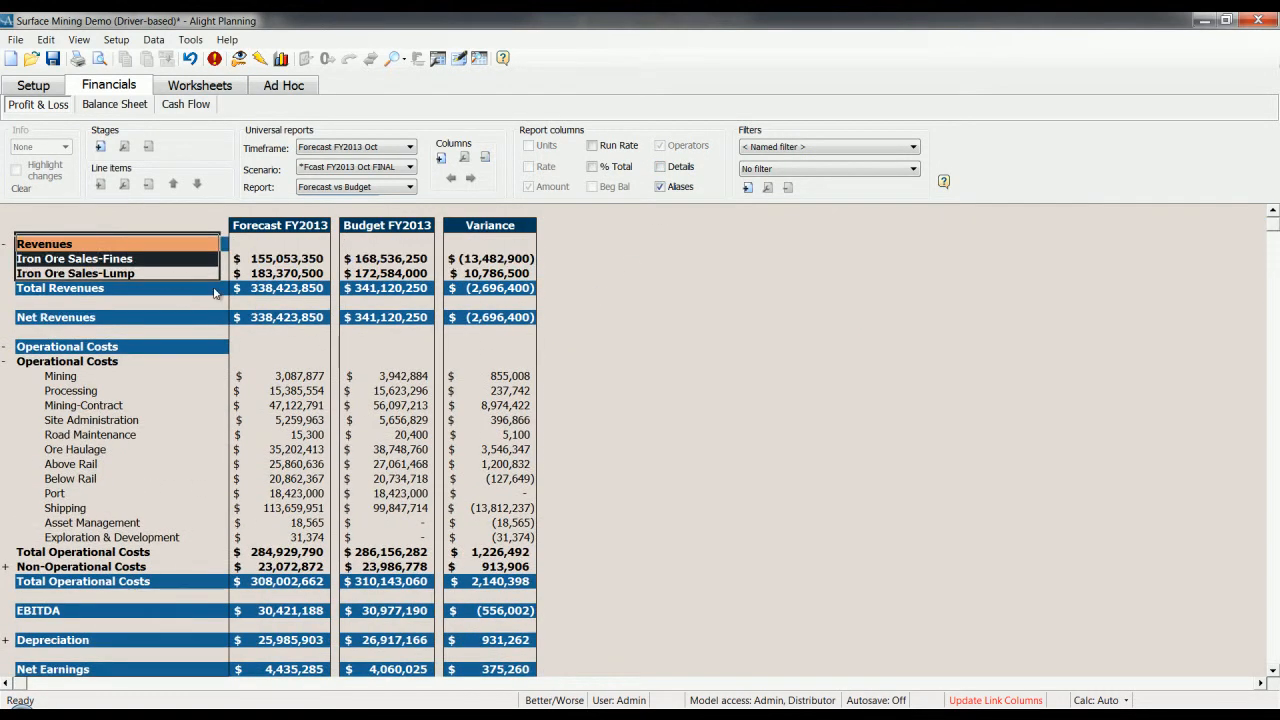
left_click_drag(290, 230, 258, 568)
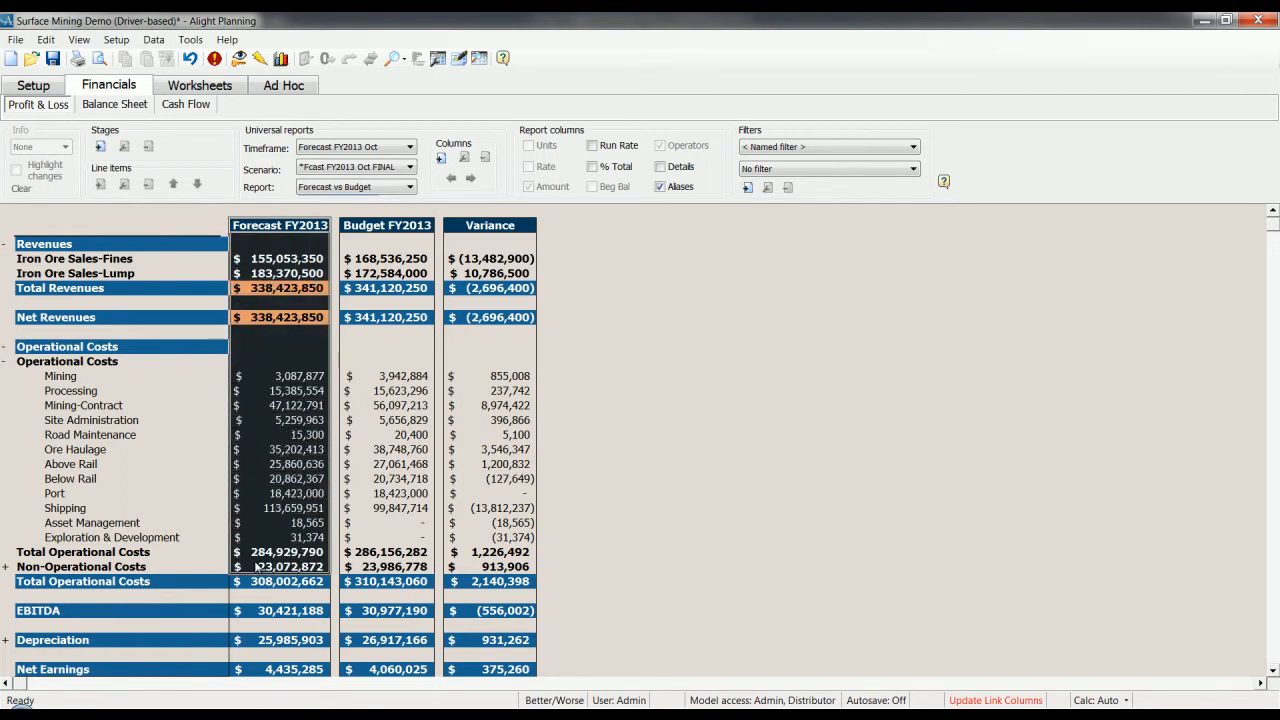
left_click_drag(383, 226, 390, 568)
left_click(484, 260)
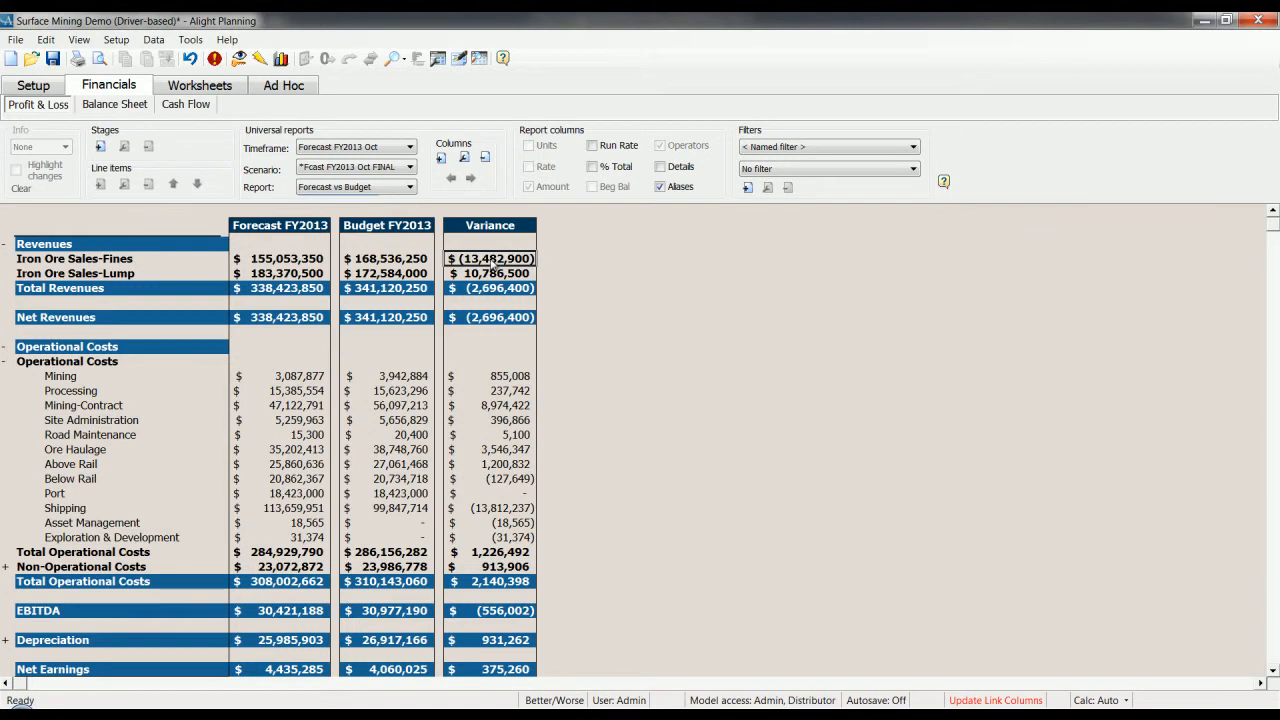
left_click_drag(491, 270, 485, 567)
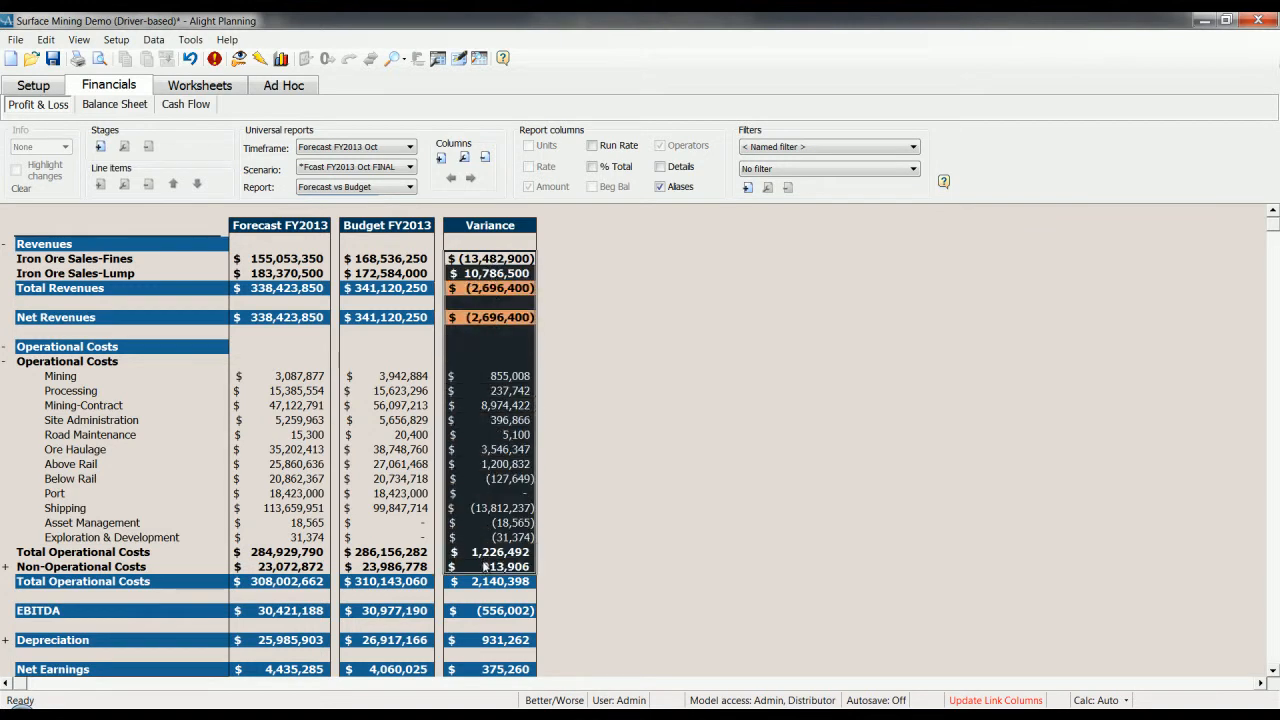
Display the Markets & Products worksheet, collapse Mining [100] and Ore Haulage [120], and expand Contract Mining [150] to examine Mining Contract [153].
left_click(203, 85)
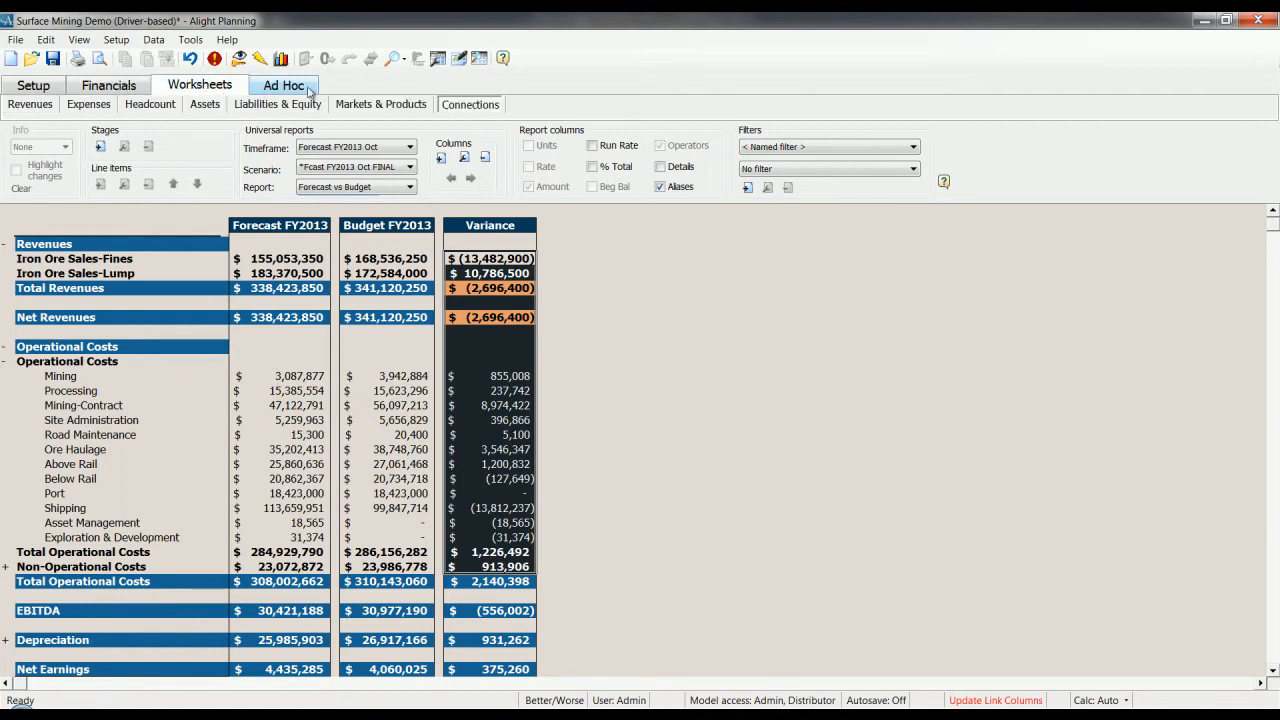
left_click(376, 105)
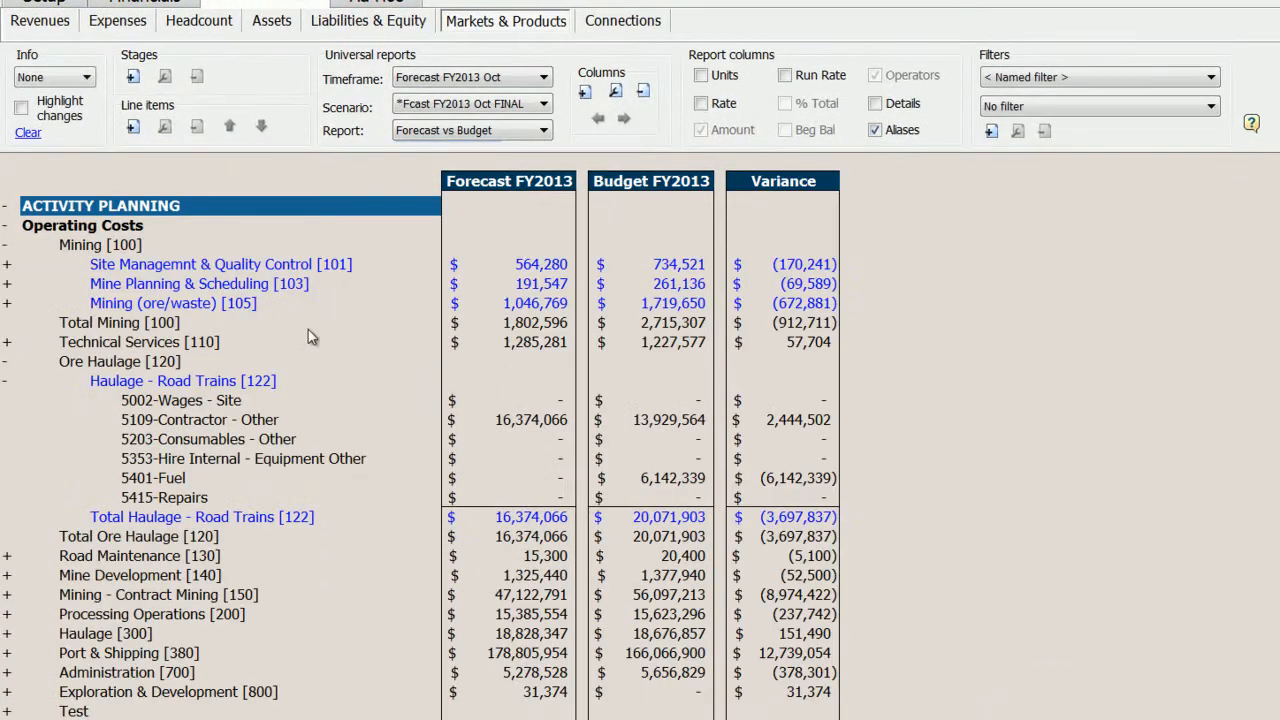
double_click(112, 246)
left_click(118, 284)
double_click(118, 284)
left_click_drag(128, 250, 138, 440)
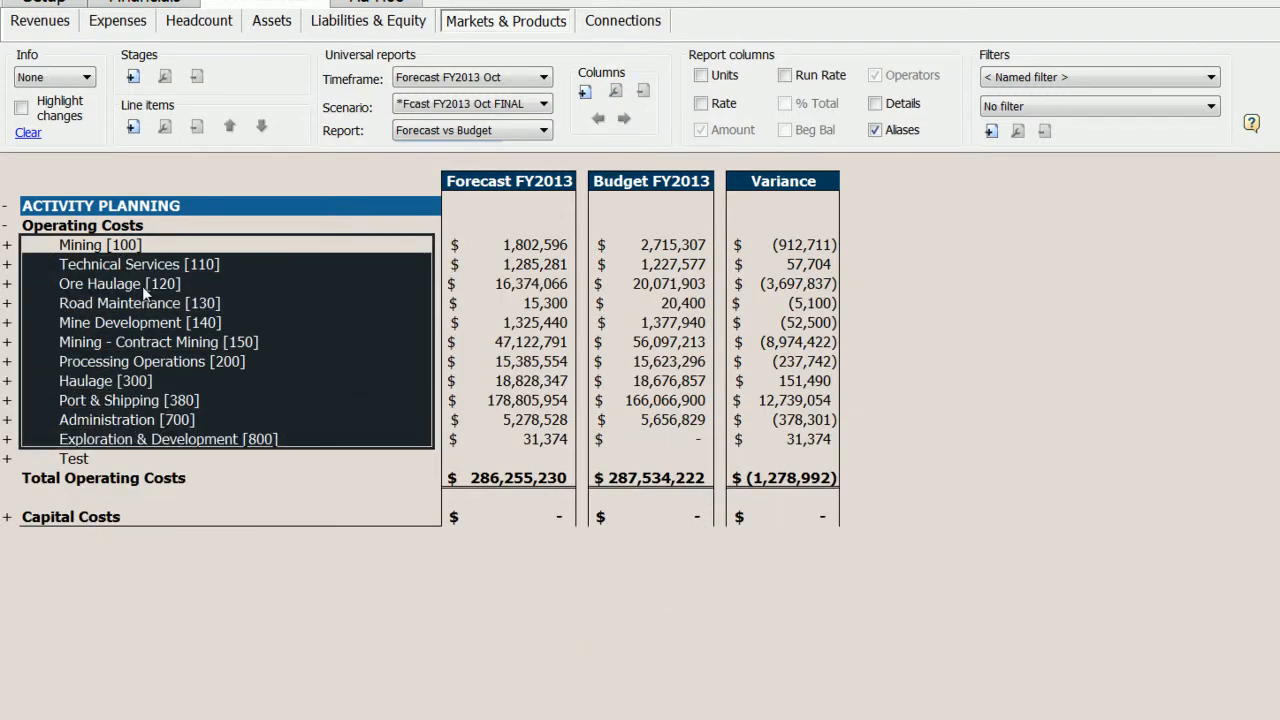
double_click(207, 346)
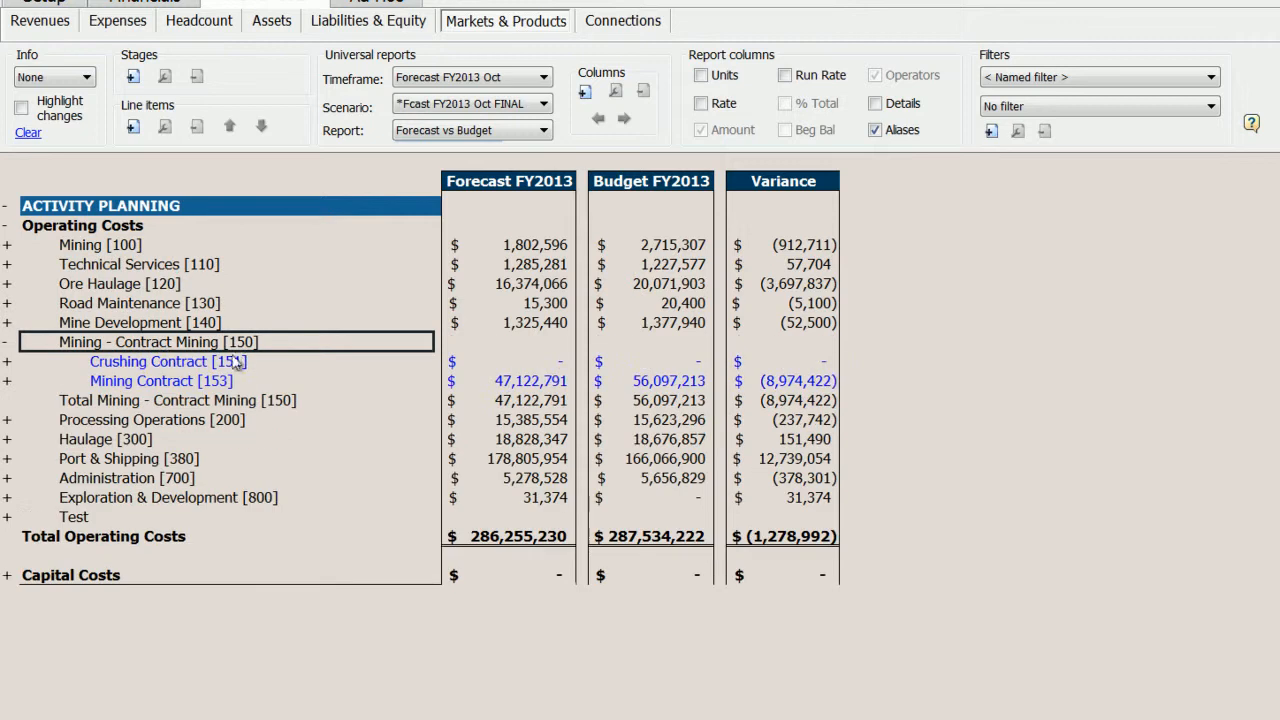
left_click(157, 384)
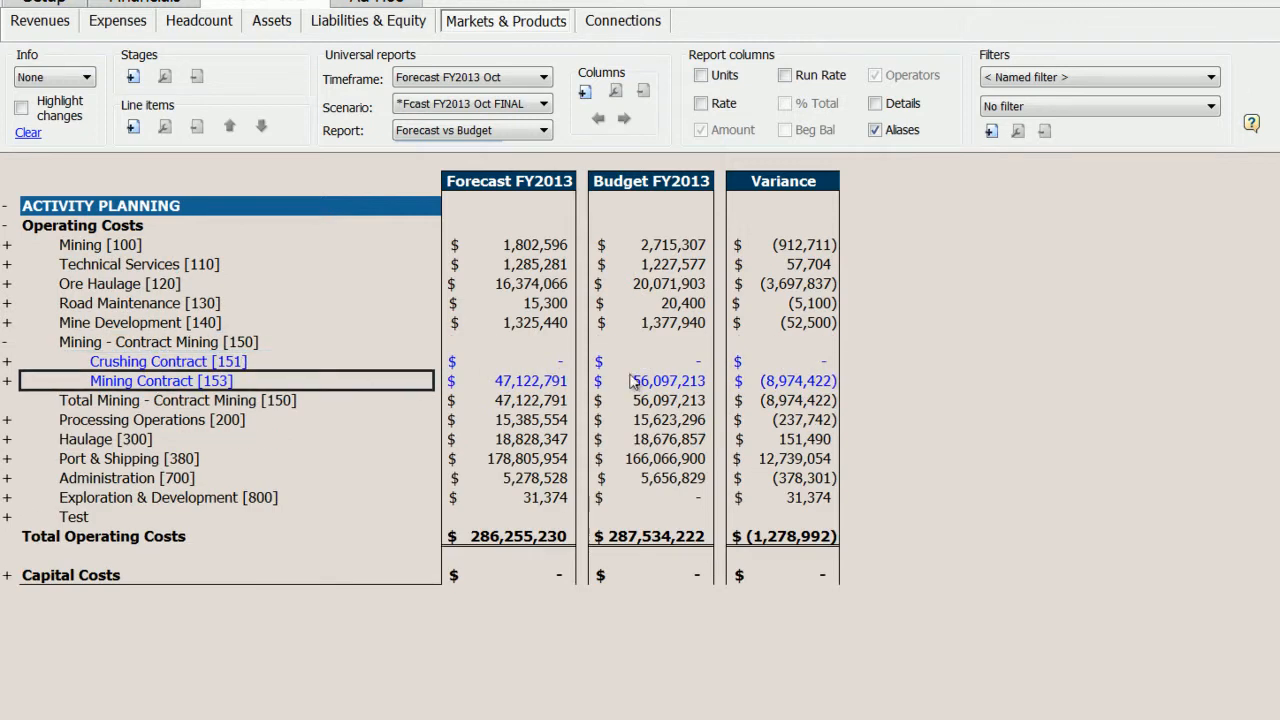
Return to the Connections worksheet, collapse Key Cost Drivers and expand Key Costs to compare its forecast and budget amounts.
left_click(622, 24)
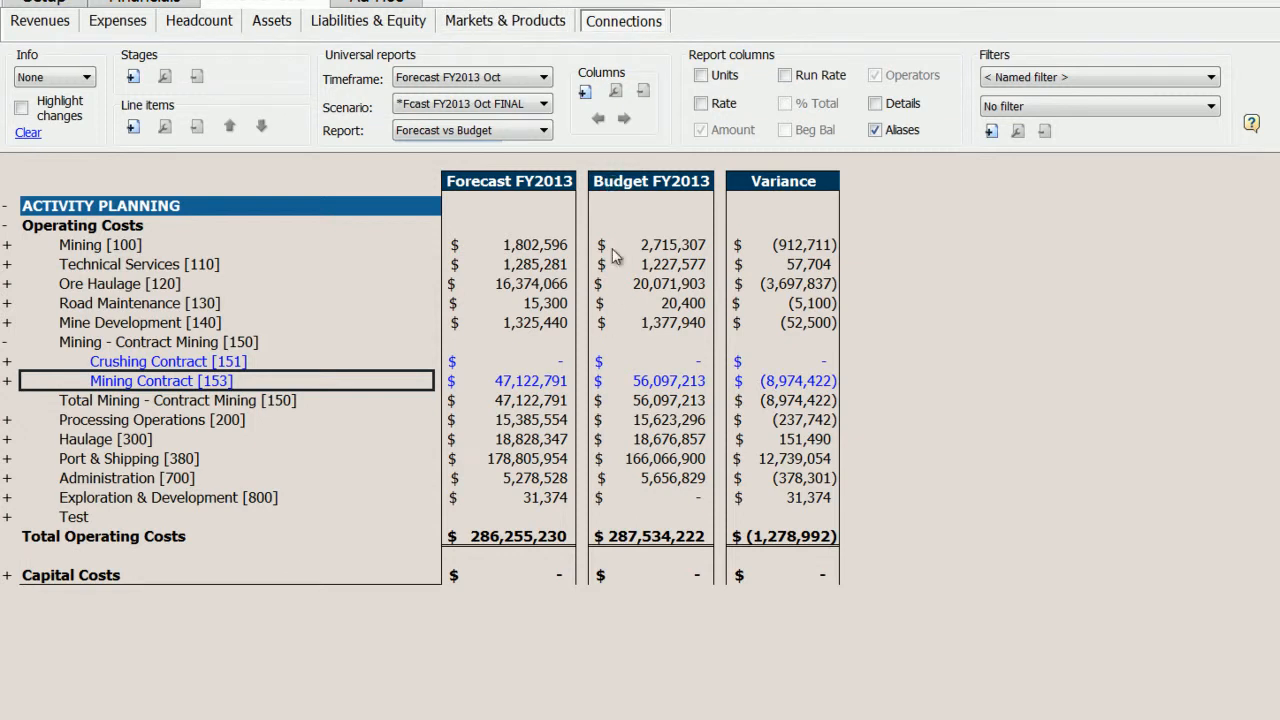
double_click(110, 346)
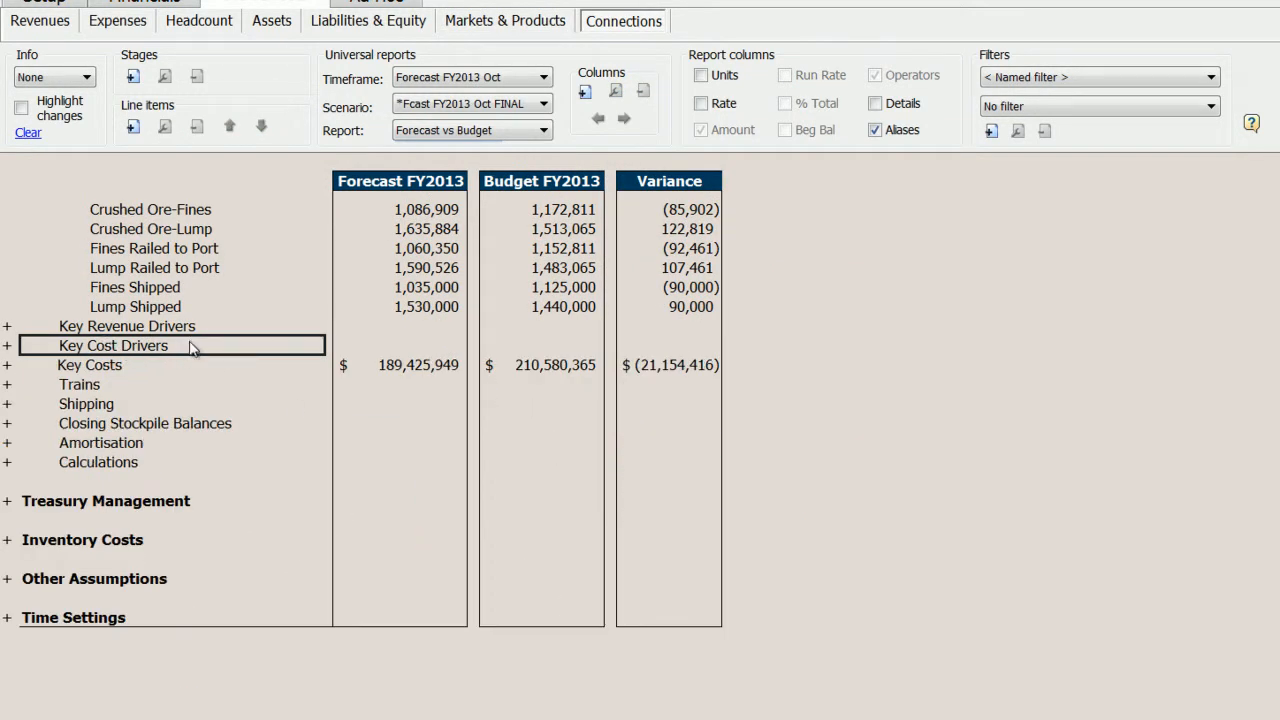
double_click(164, 364)
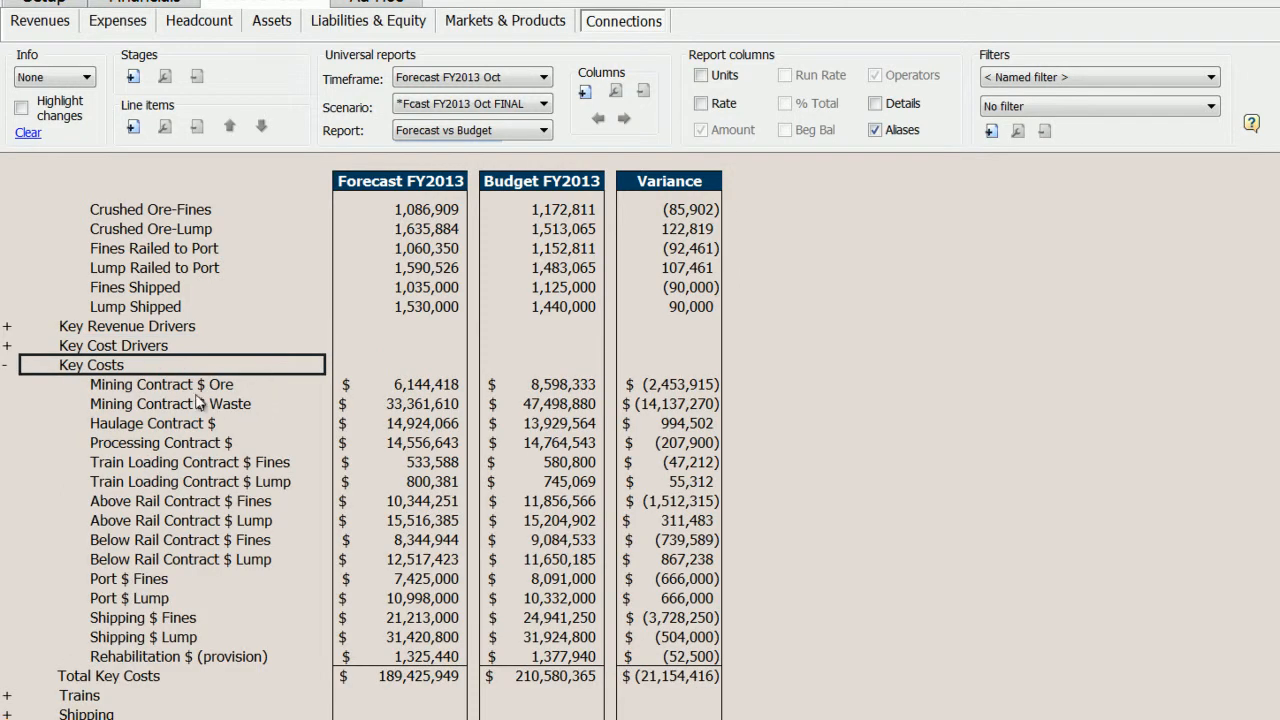
left_click_drag(162, 386, 156, 662)
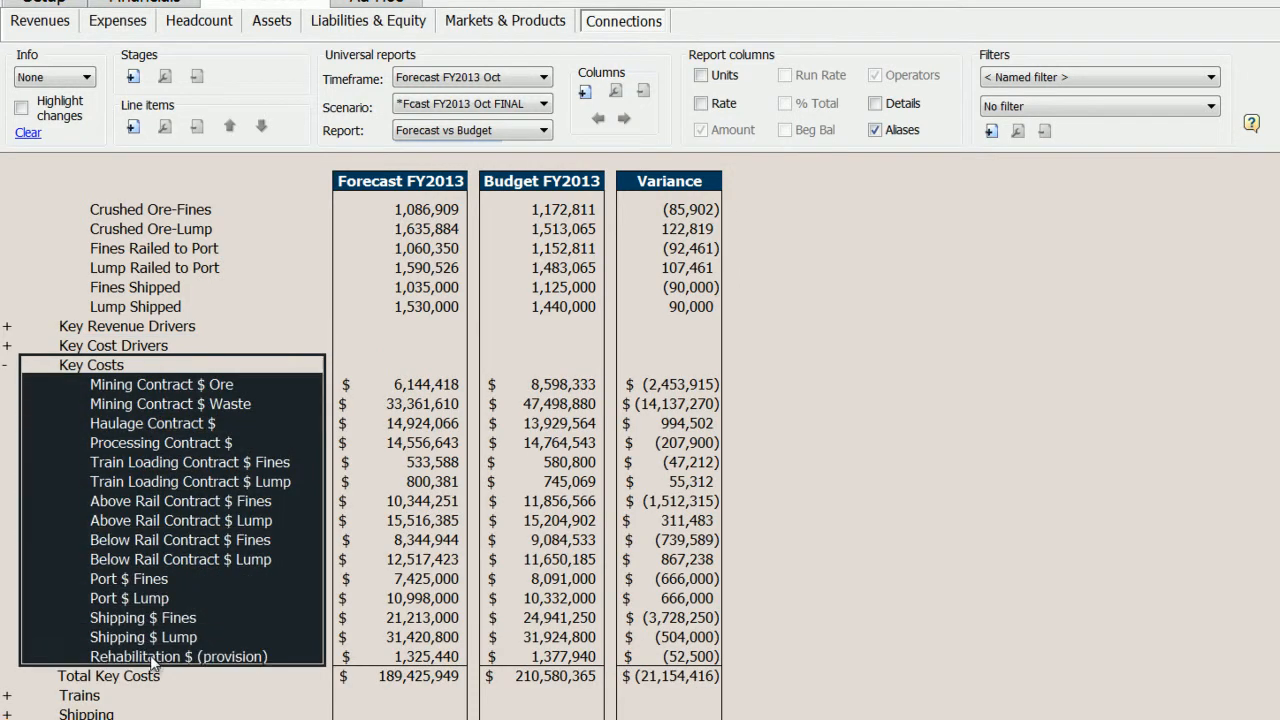
left_click(225, 386)
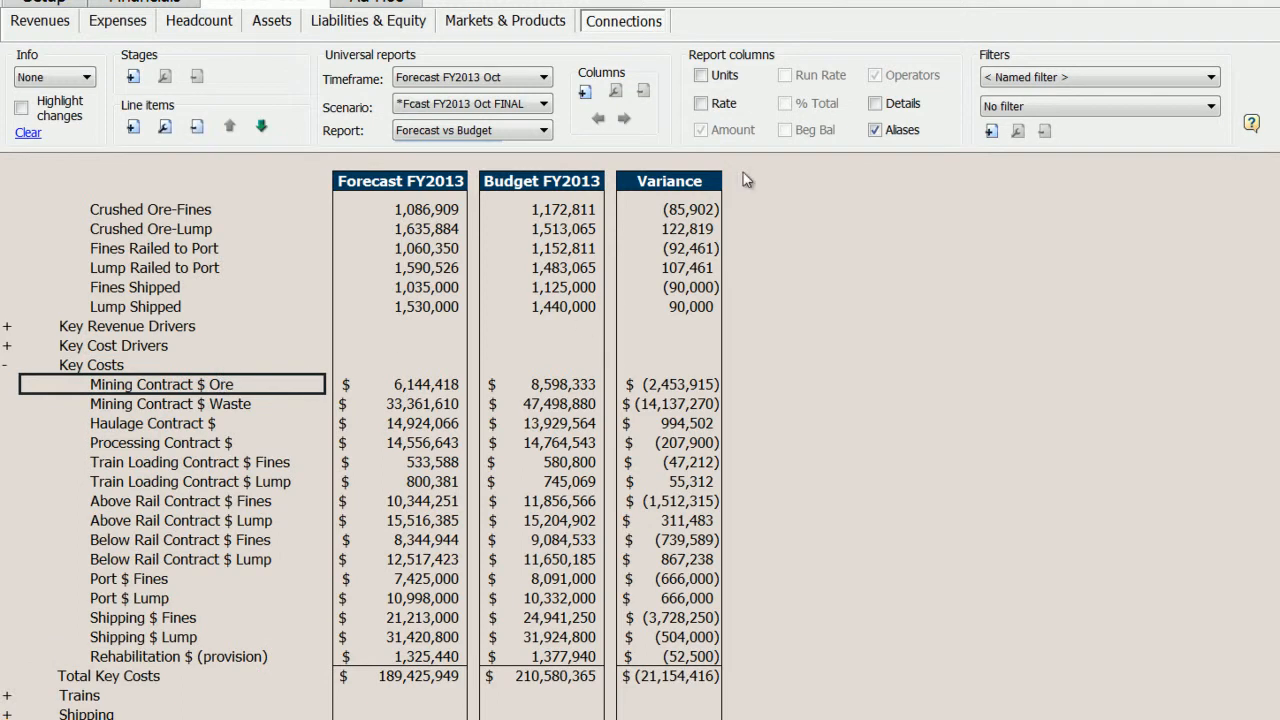
left_click_drag(418, 386, 527, 533)
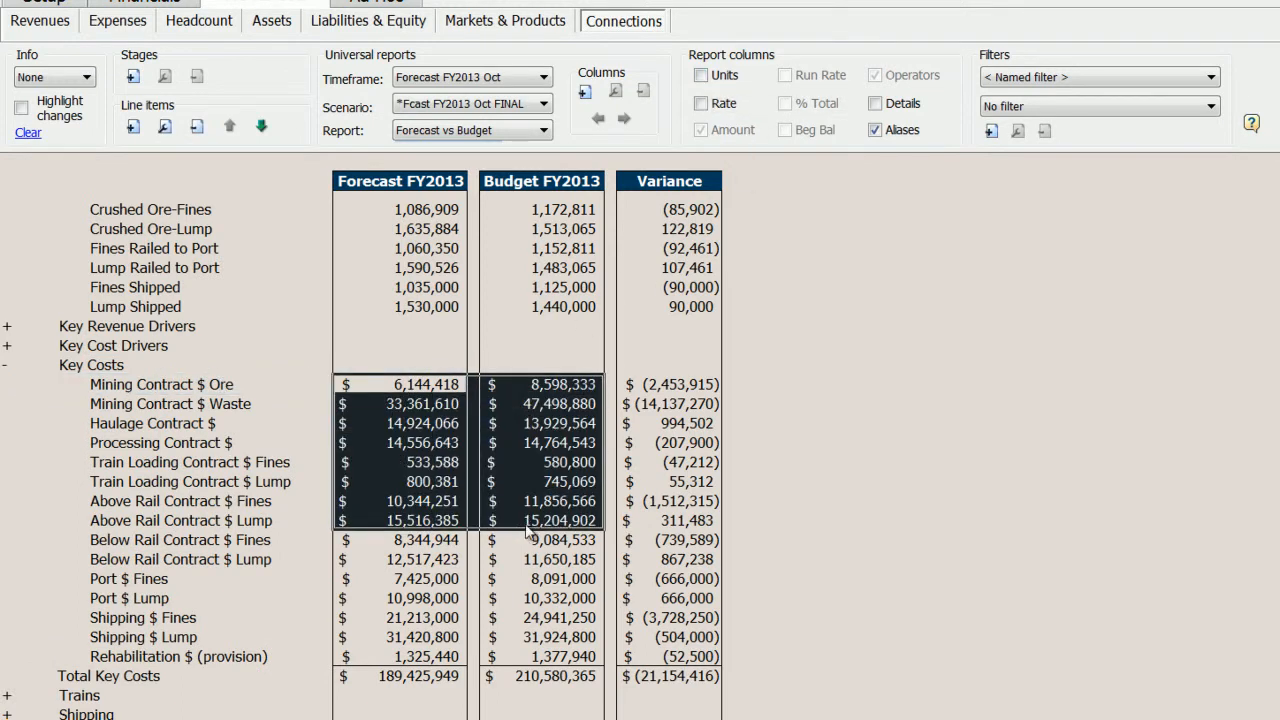
Add the Units and Rate columns to the Forecast vs Budget report and examine the Key Costs unit variances.
left_click(702, 77)
left_click(701, 103)
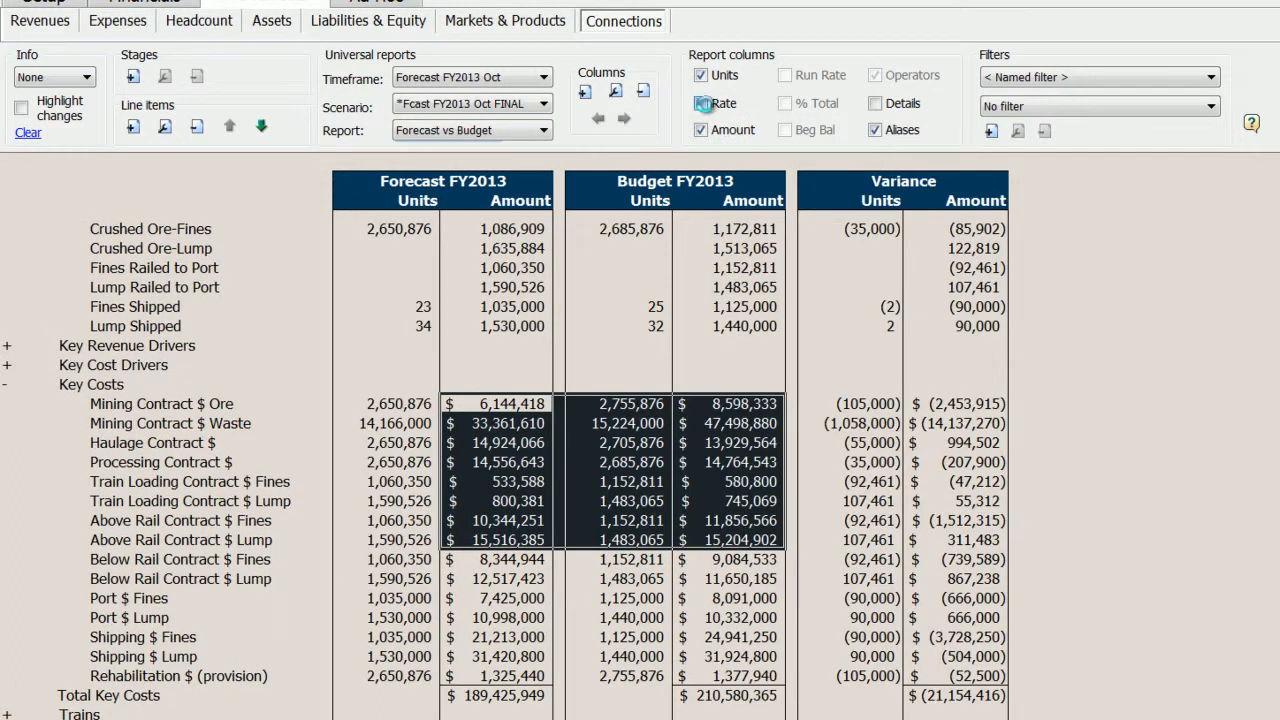
left_click_drag(1000, 405, 977, 638)
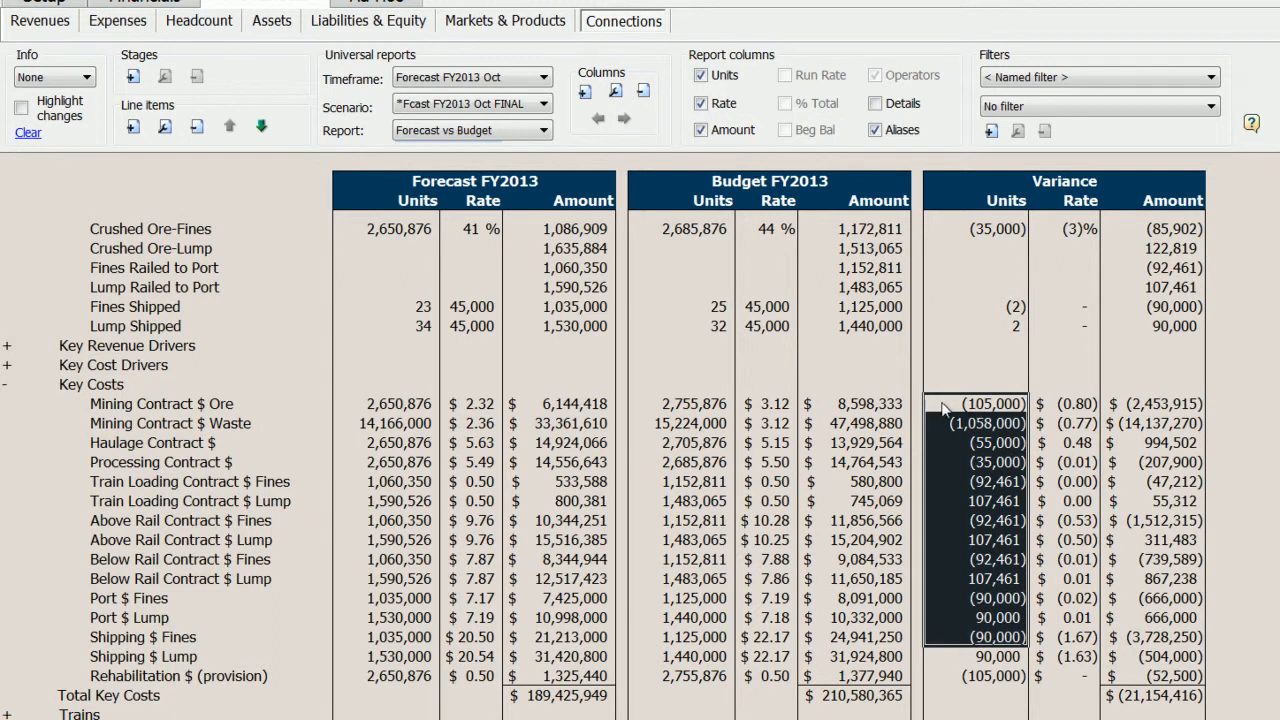
Examine the Key Costs unit and rate variances, focusing on the Processing Contract and Train Loading Contract fines and lump rows.
left_click_drag(1060, 403, 1062, 645)
left_click(1062, 462)
left_click_drag(1062, 467, 212, 510)
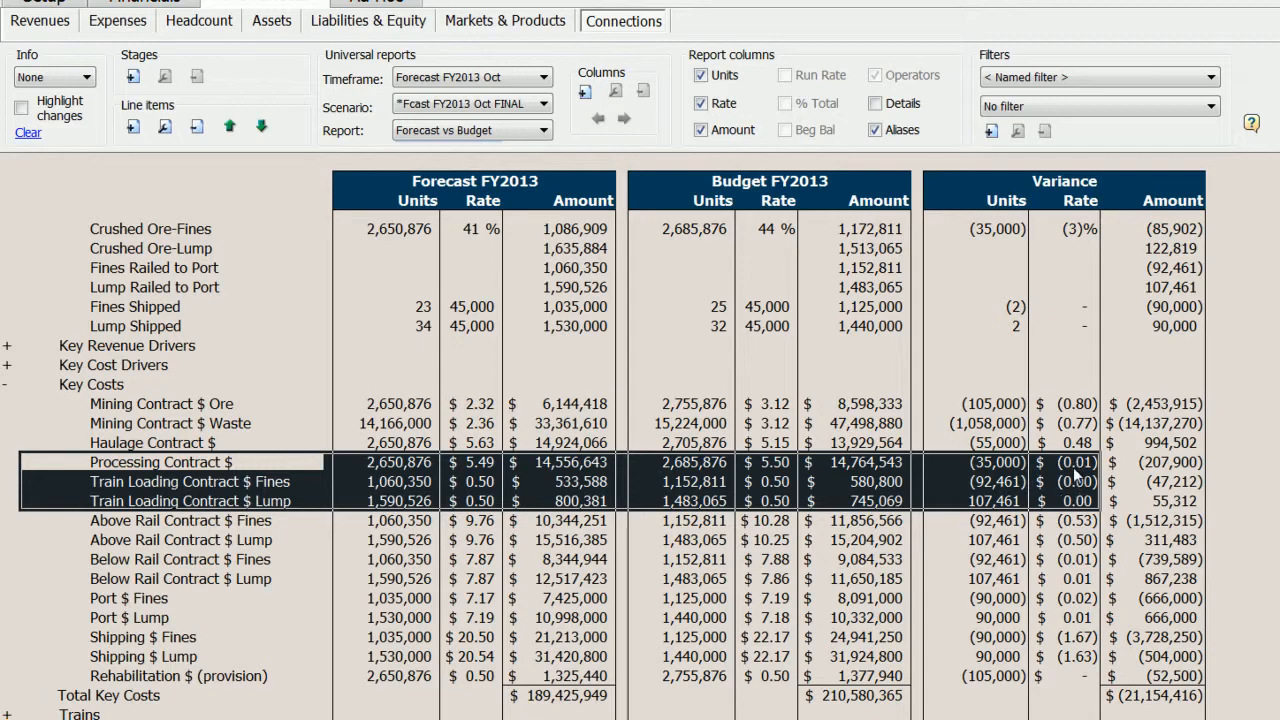
left_click(1000, 466)
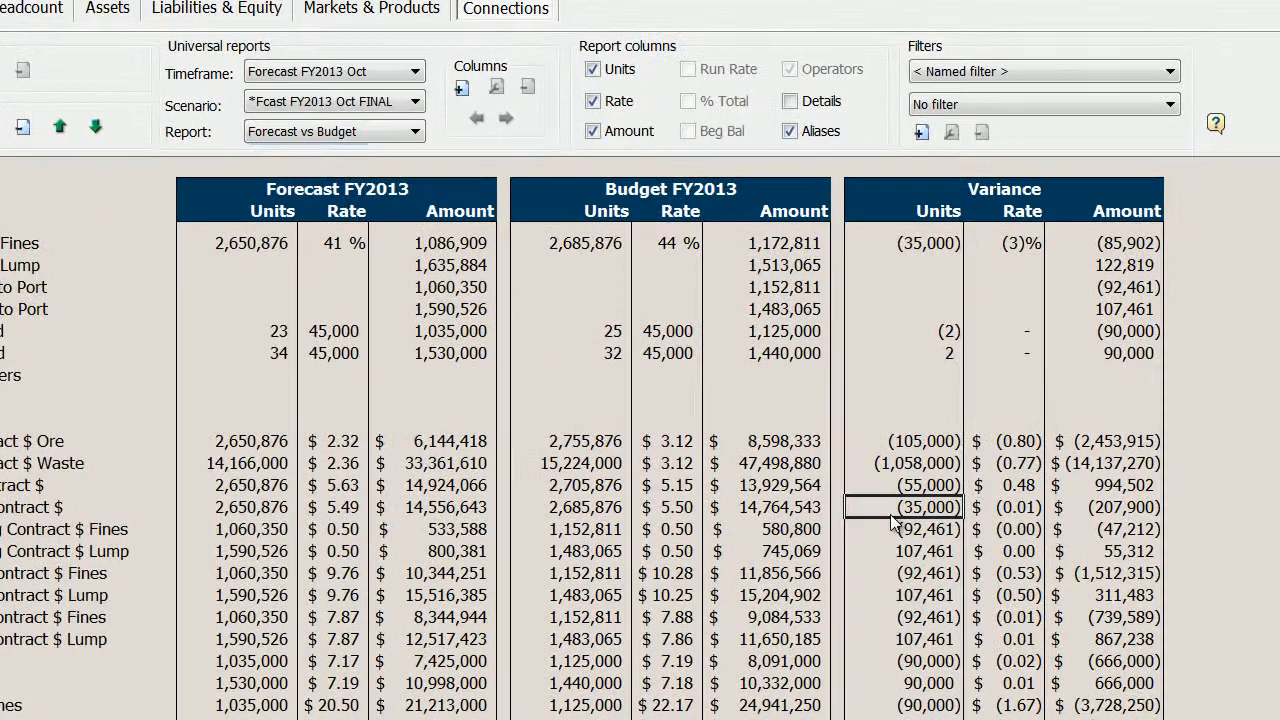
left_click_drag(919, 491, 926, 532)
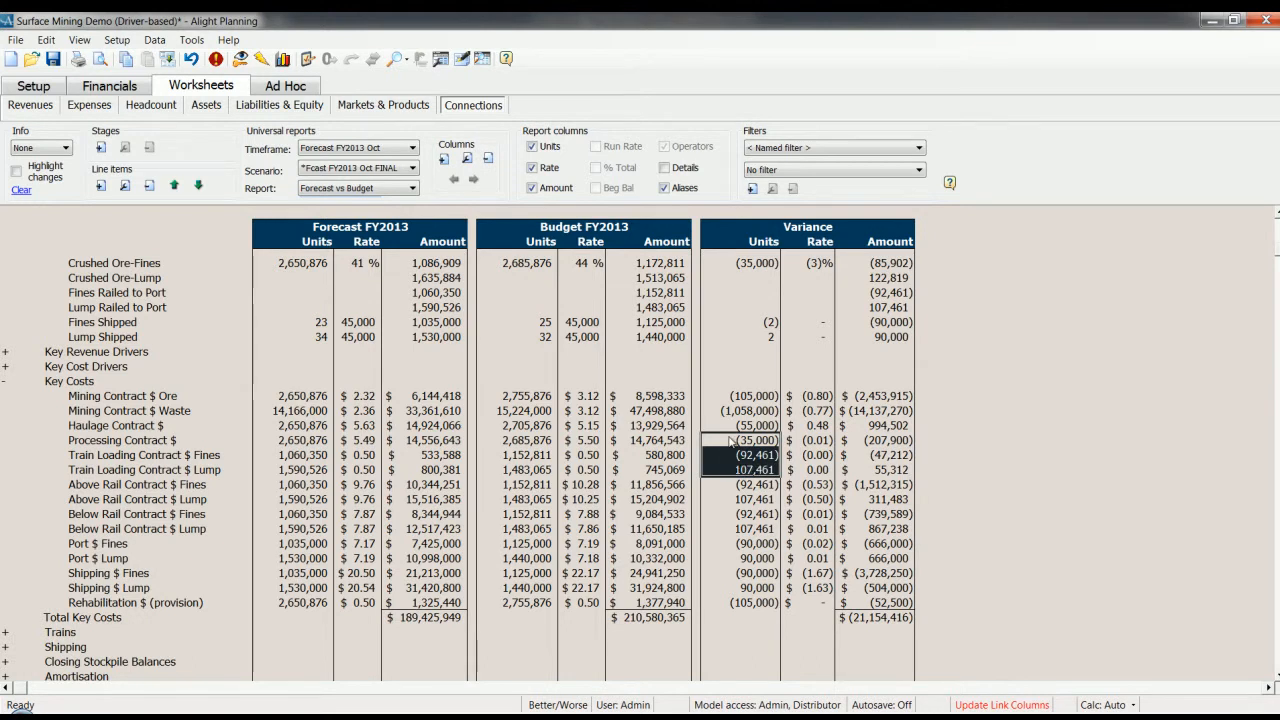
left_click(733, 441)
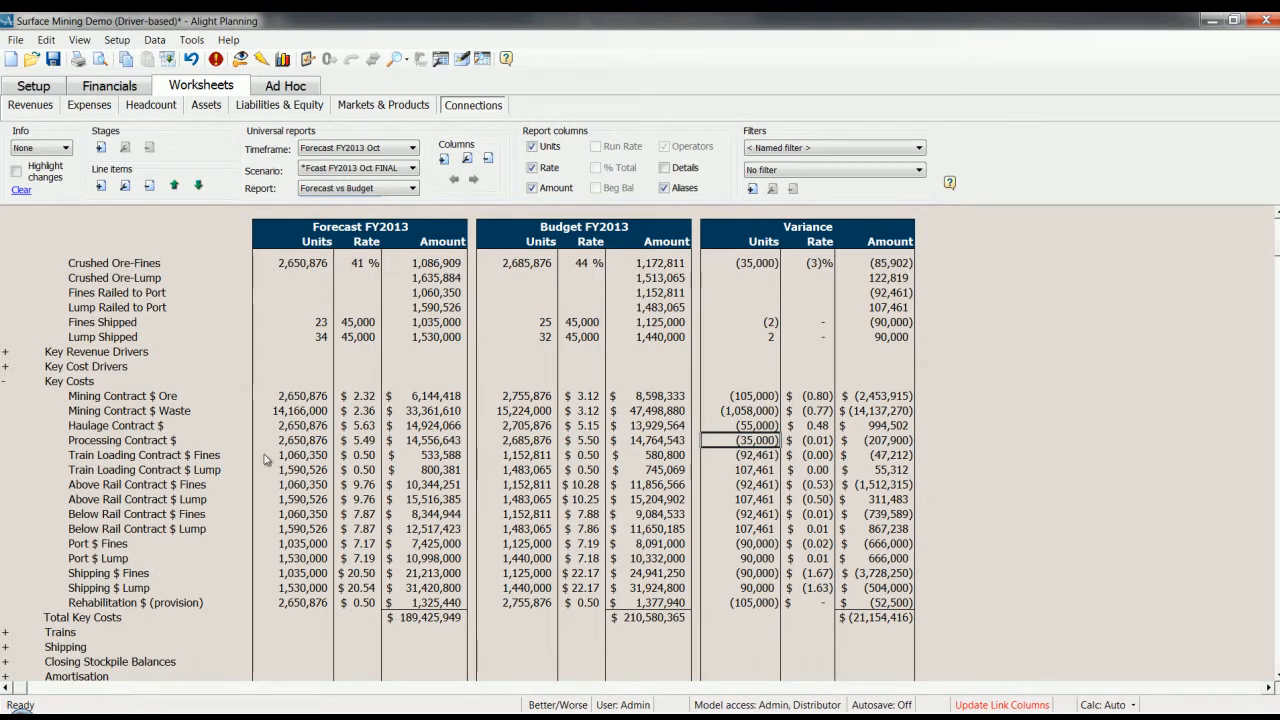
left_click_drag(180, 457, 729, 472)
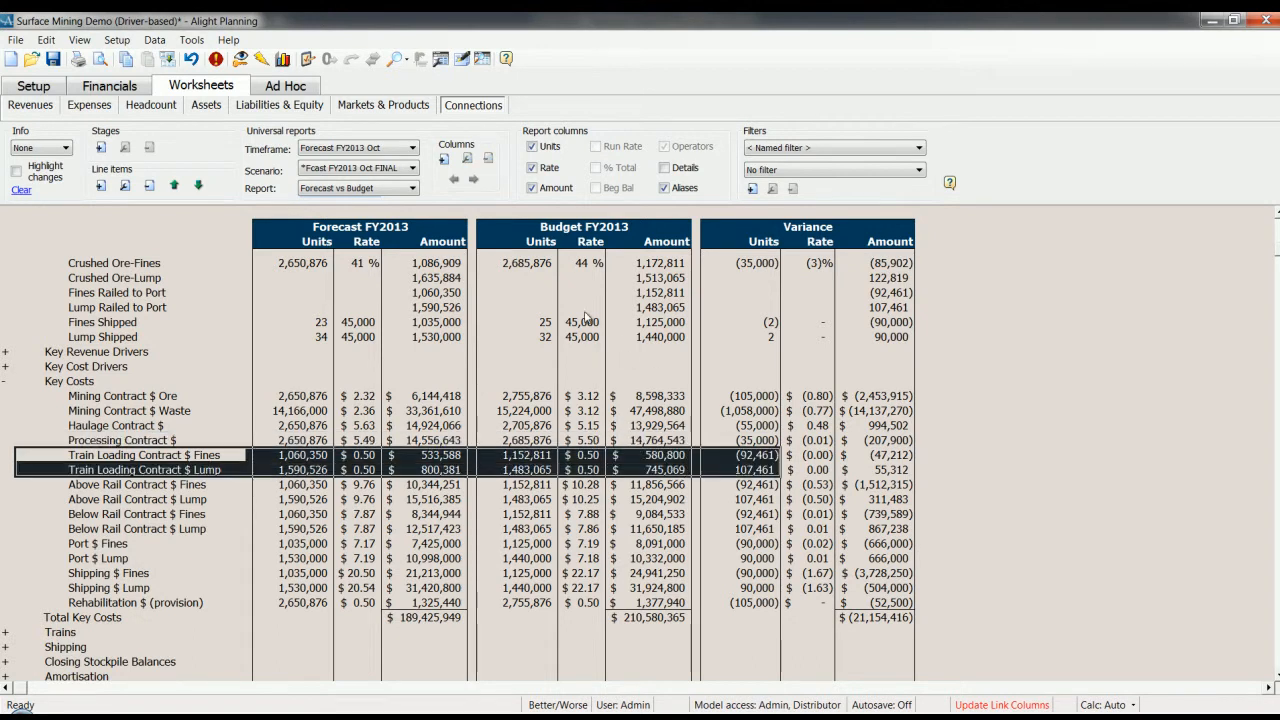
Switch the timeframe to Budget FY2013 and the report to Budget LOM, and display the Profit & Loss statement.
left_click(566, 234)
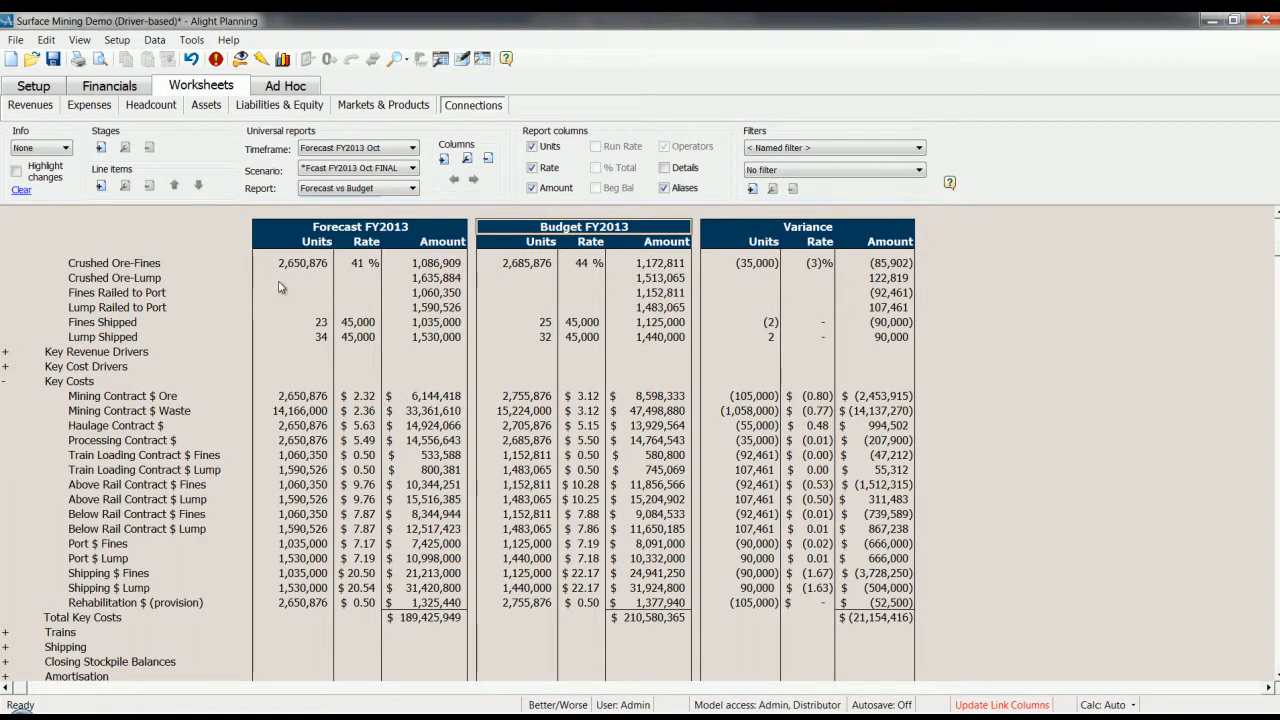
left_click(350, 148)
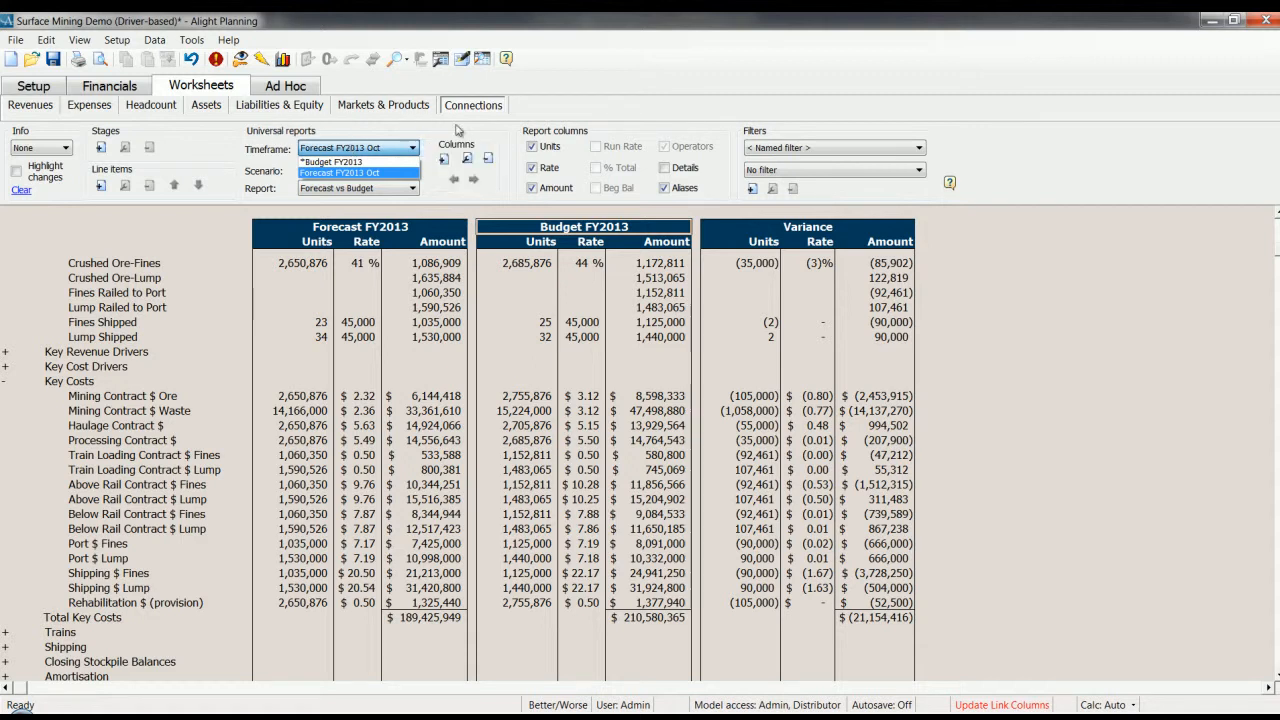
left_click(326, 238)
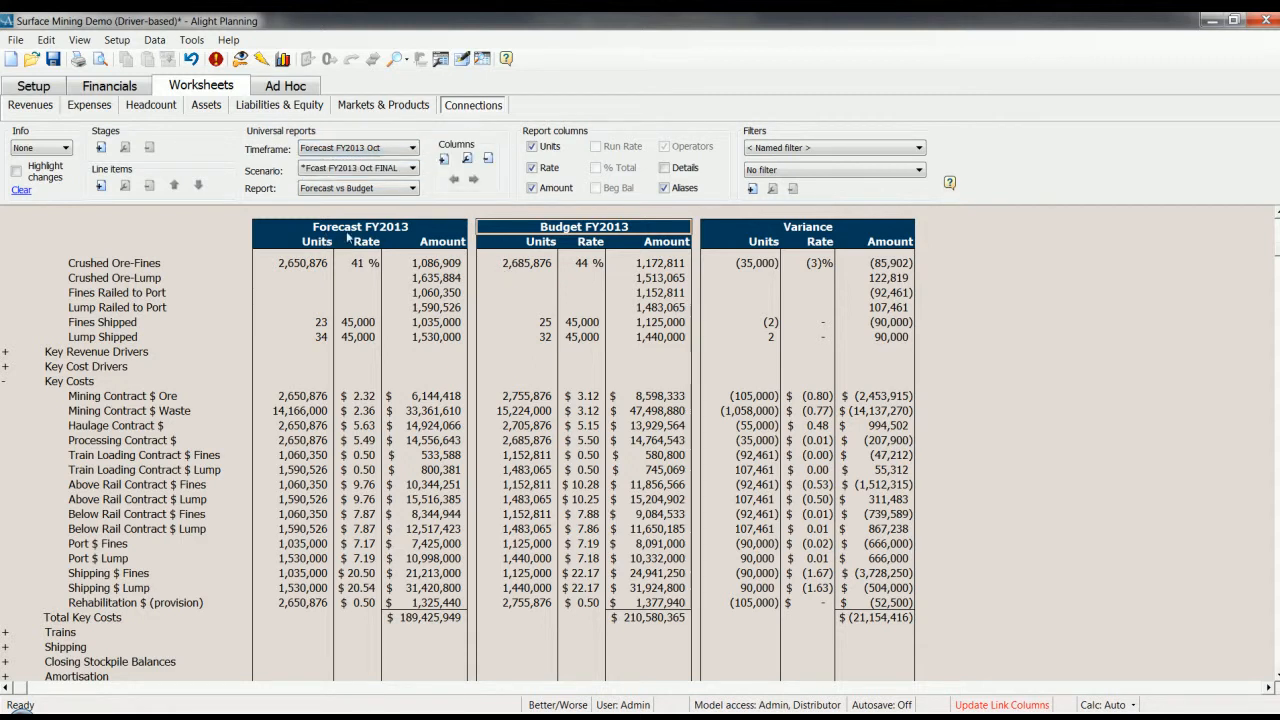
left_click(584, 236)
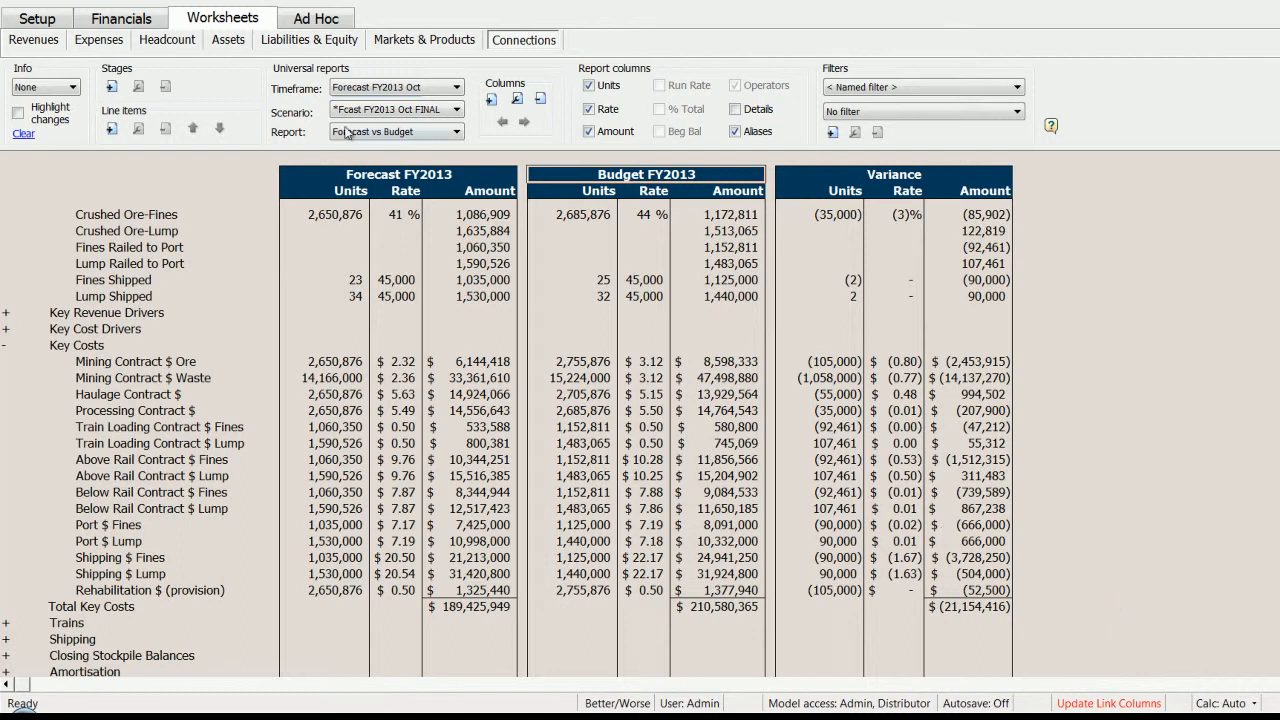
left_click(378, 88)
left_click(370, 104)
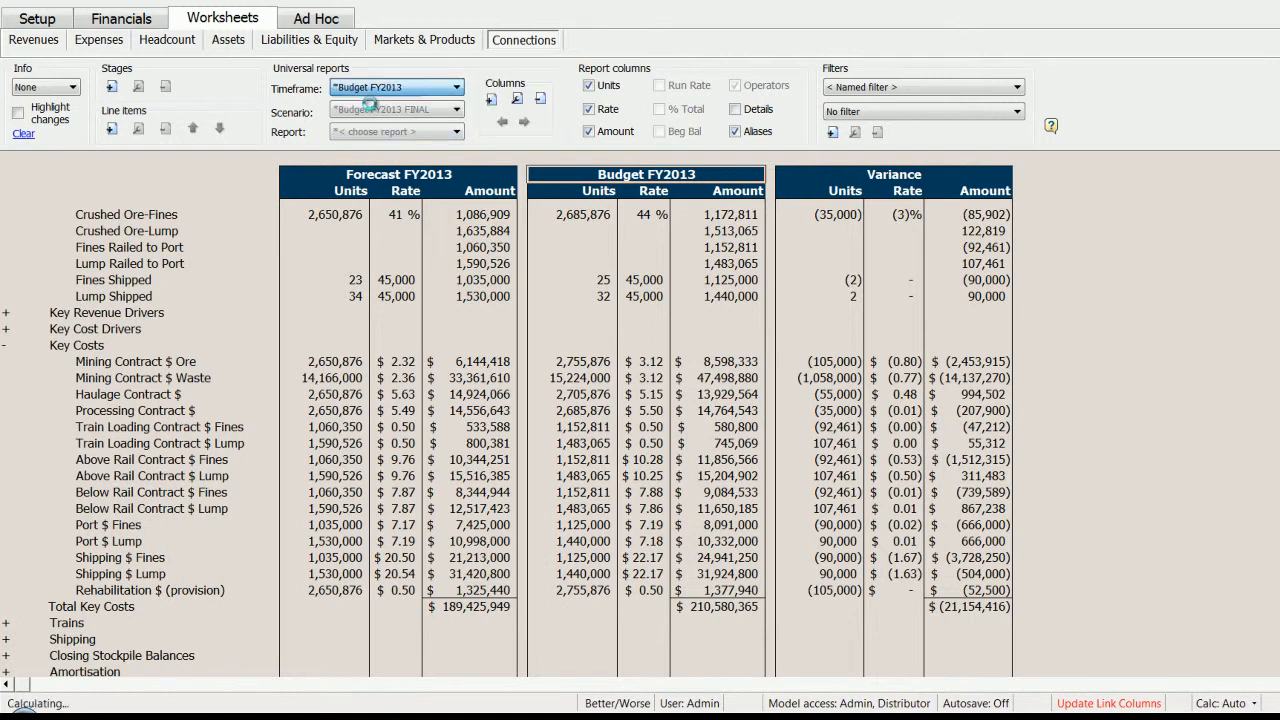
left_click(378, 133)
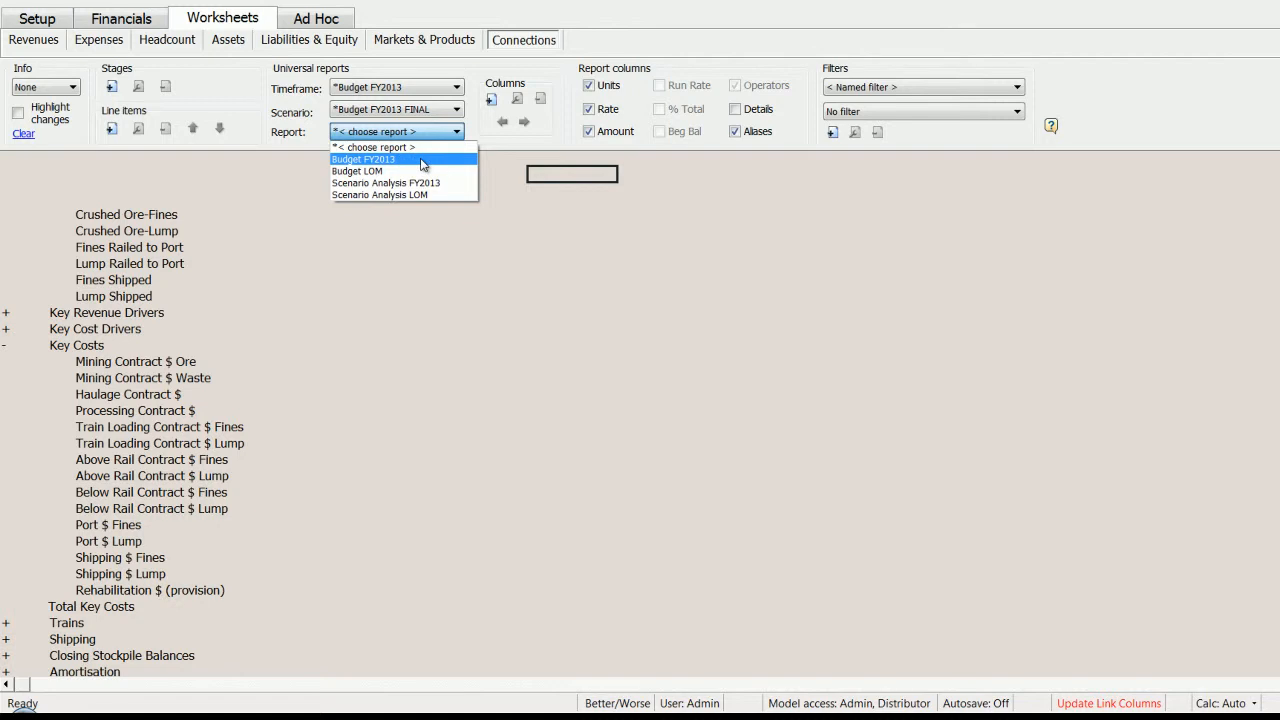
left_click(420, 171)
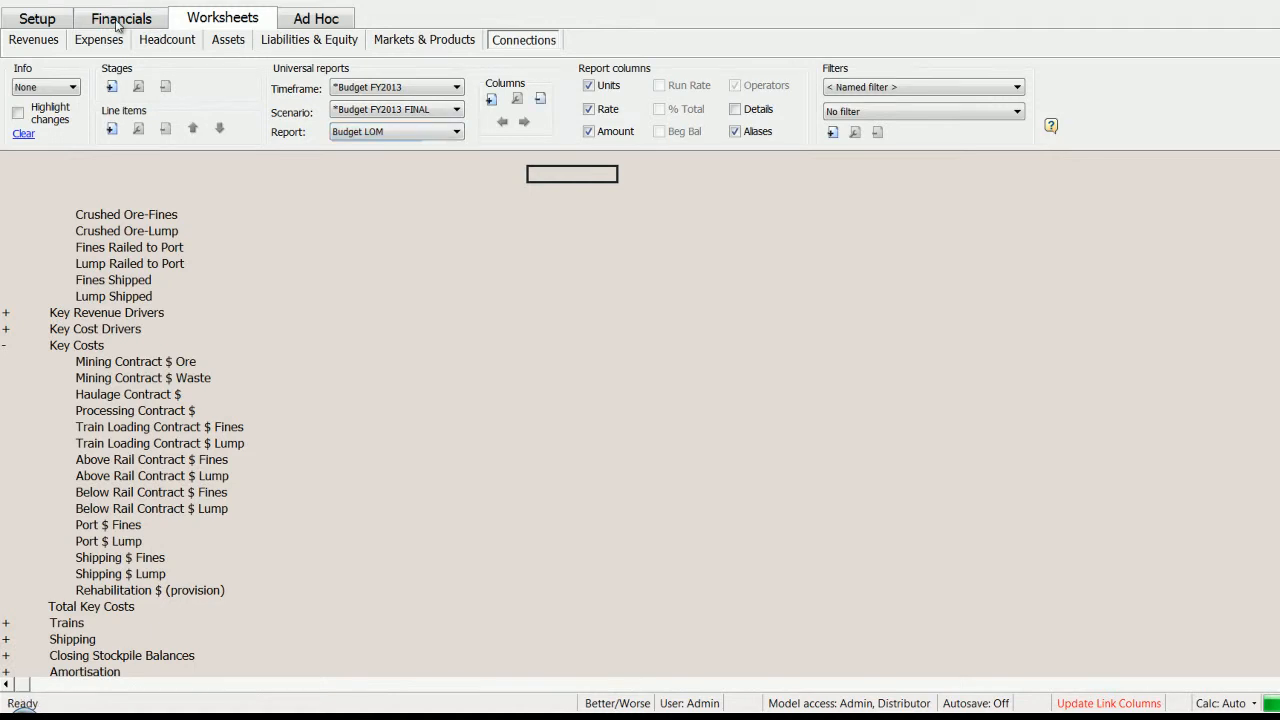
left_click(117, 20)
left_click(44, 44)
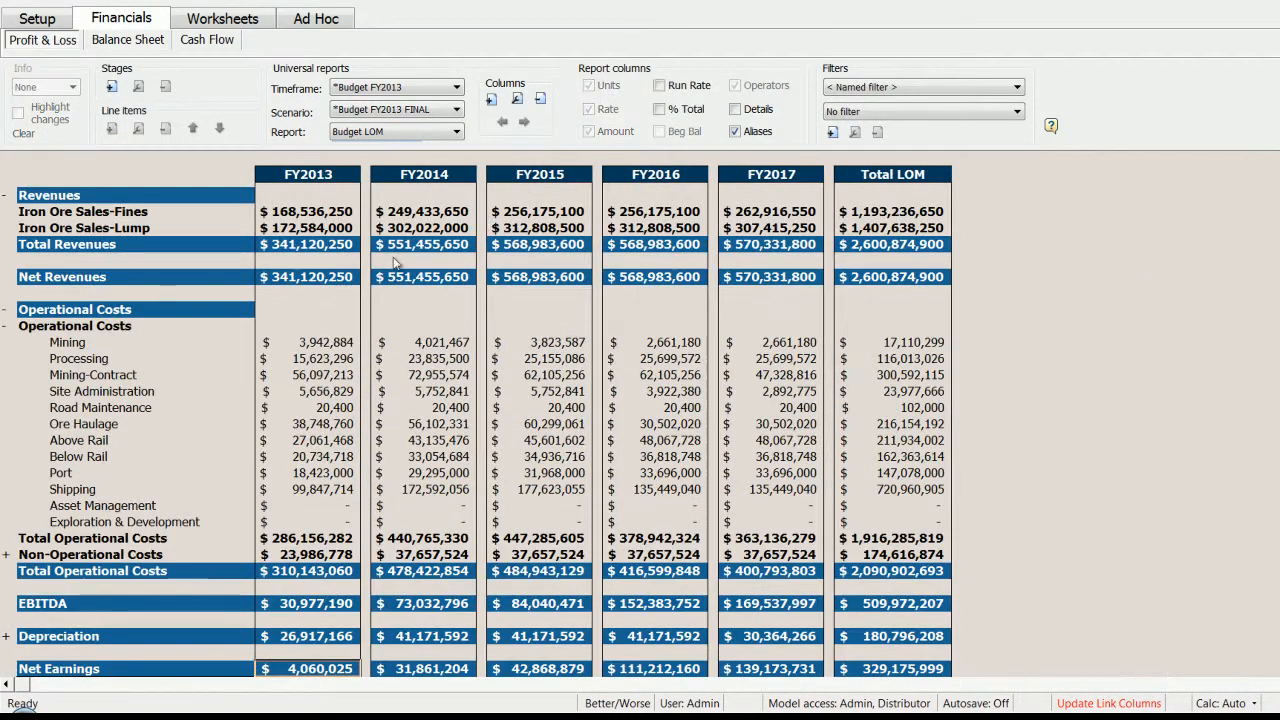
Look across the yearly Profit & Loss budget columns from FY2013 to FY2017.
left_click(314, 178)
left_click(395, 180)
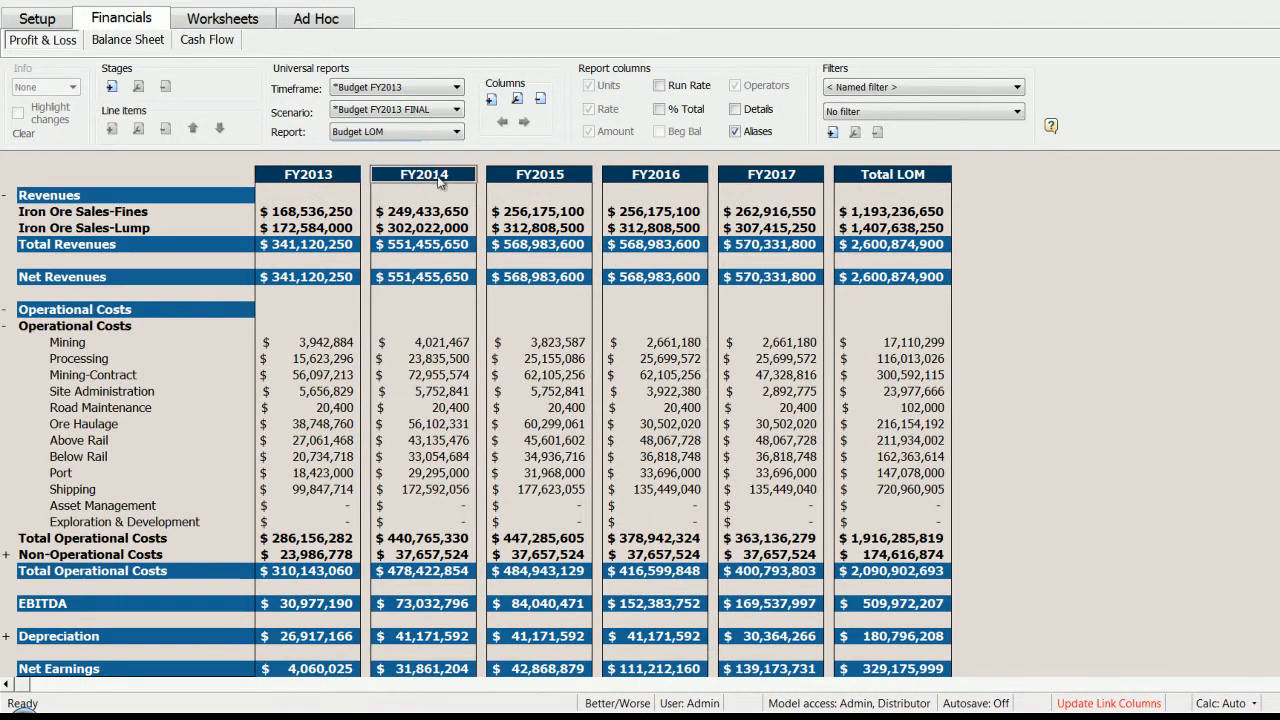
left_click(645, 179)
left_click(760, 182)
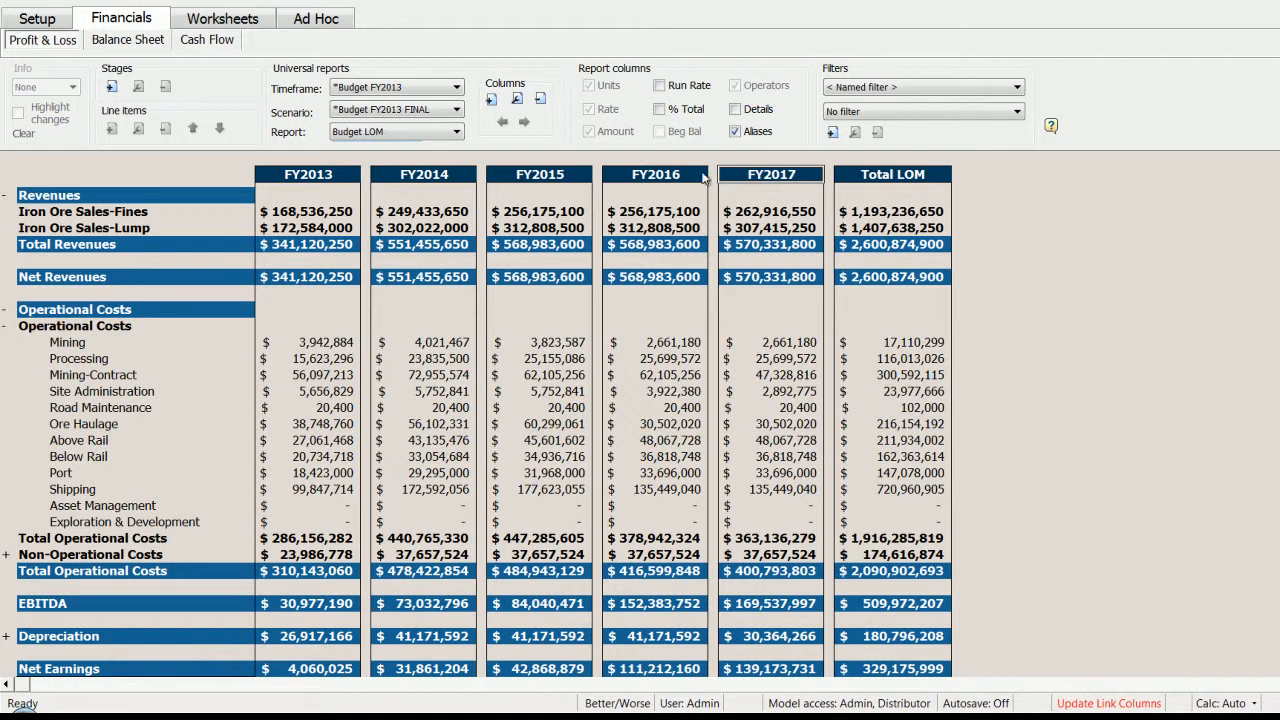
Show the report's monthly details, examine the months through FY2013 and into July 2013, and hide the details again.
left_click(743, 110)
left_click(338, 176)
left_click_drag(338, 176, 900, 182)
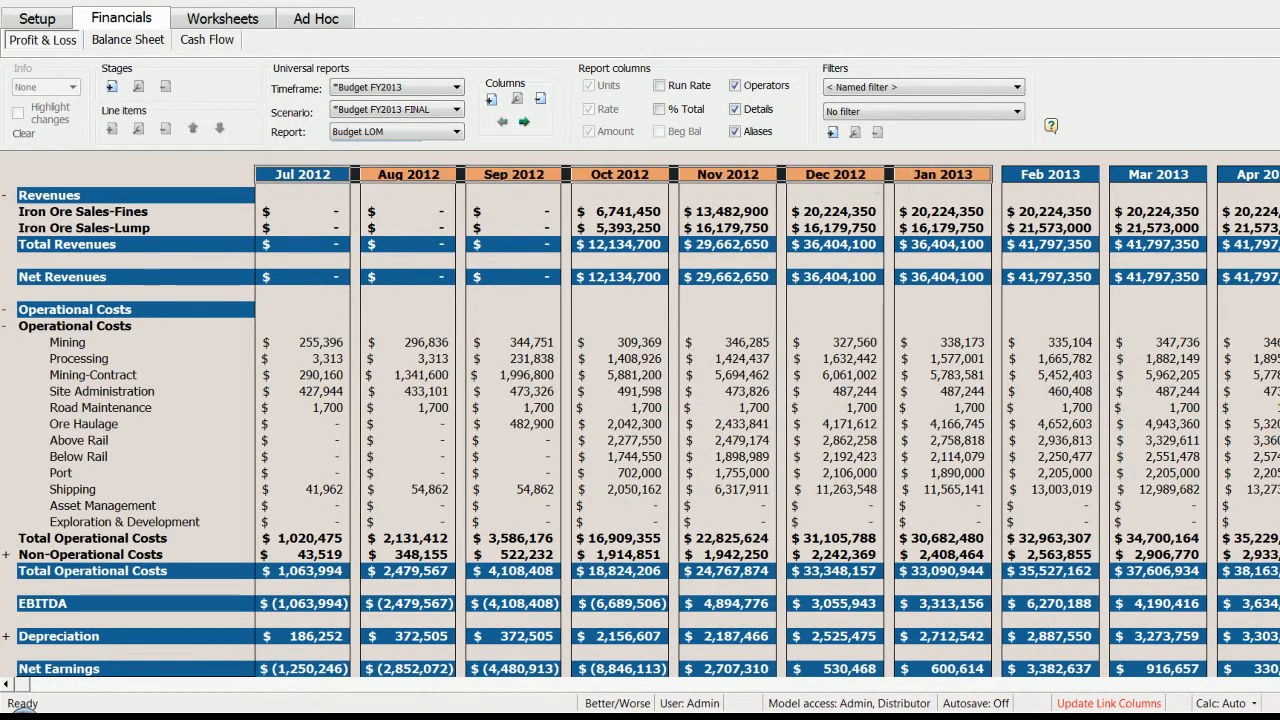
scroll(760, 420, "right", 6)
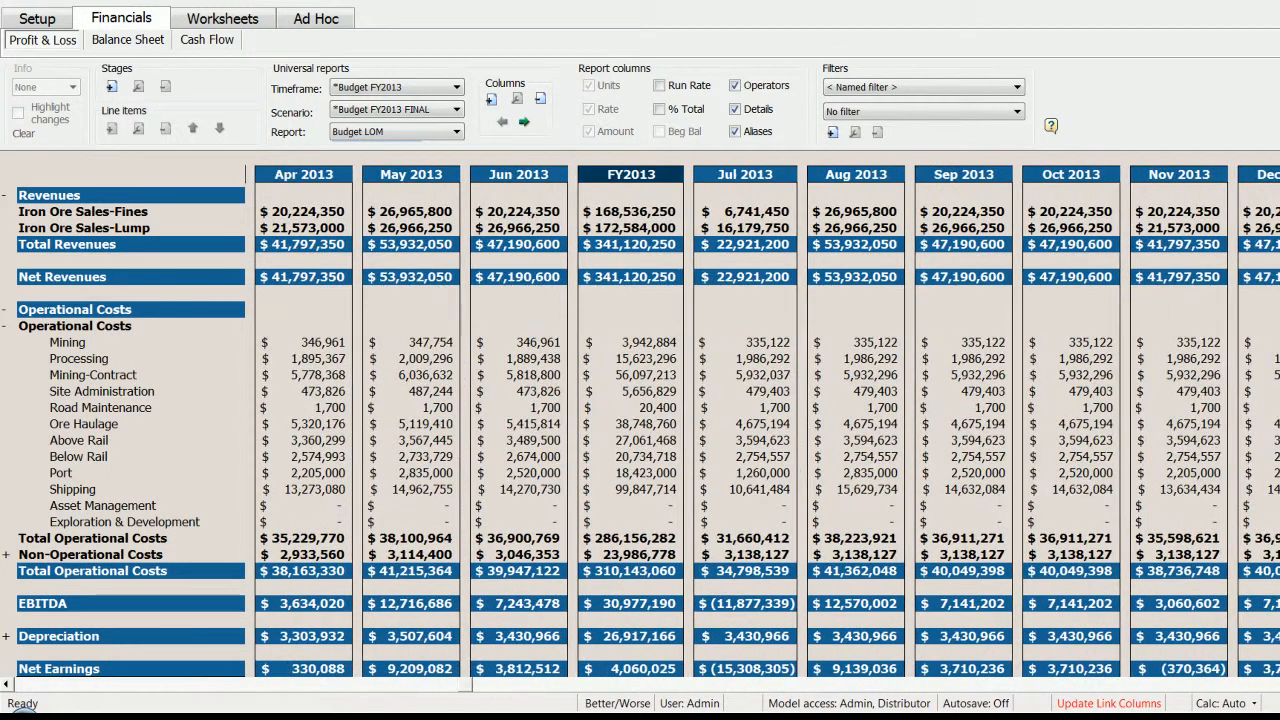
left_click(642, 196)
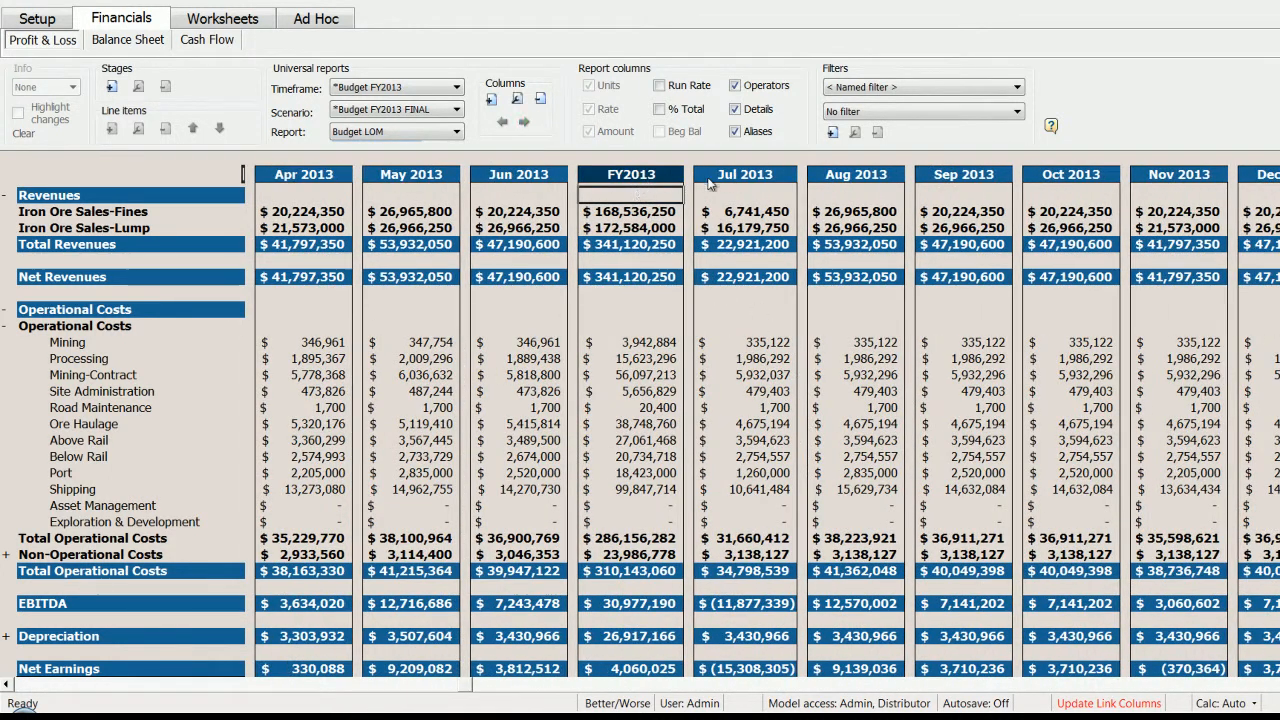
left_click(770, 200)
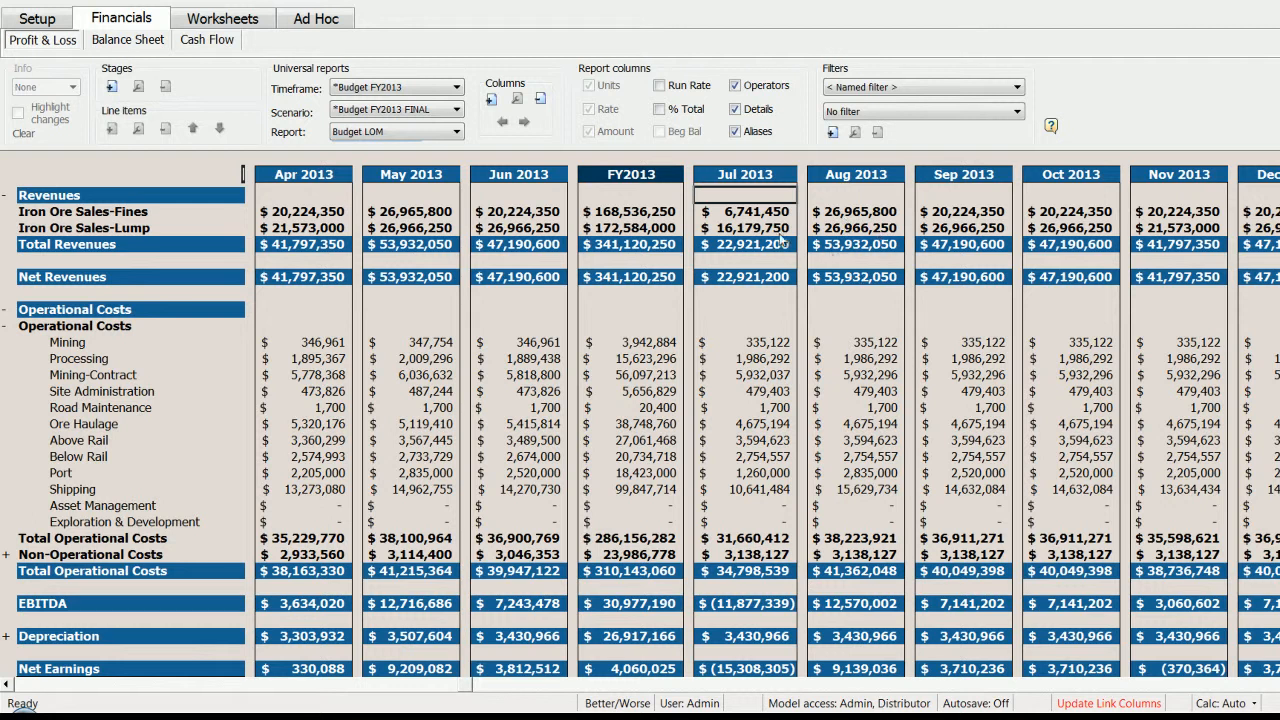
left_click(736, 111)
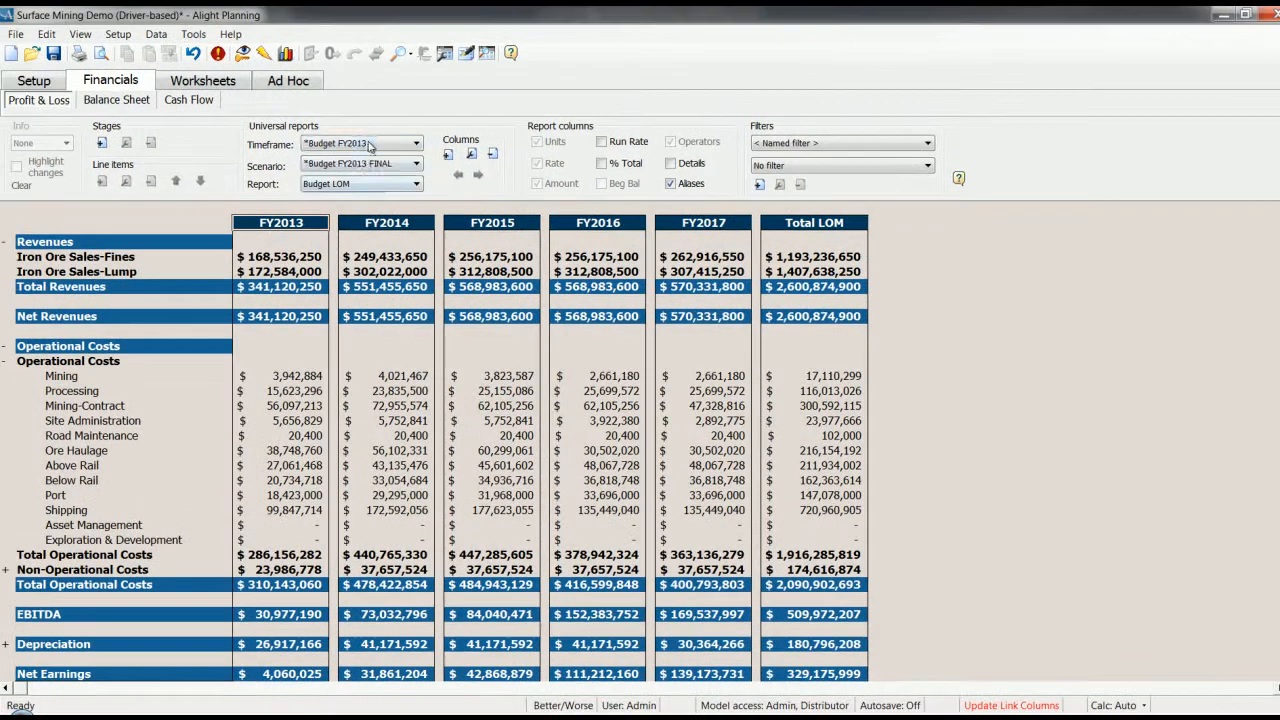
Set the timeframe to Forecast FY2013 Oct, load the Forecast vs Budget LOM report and examine its revenue and operational cost variances.
left_click(355, 140)
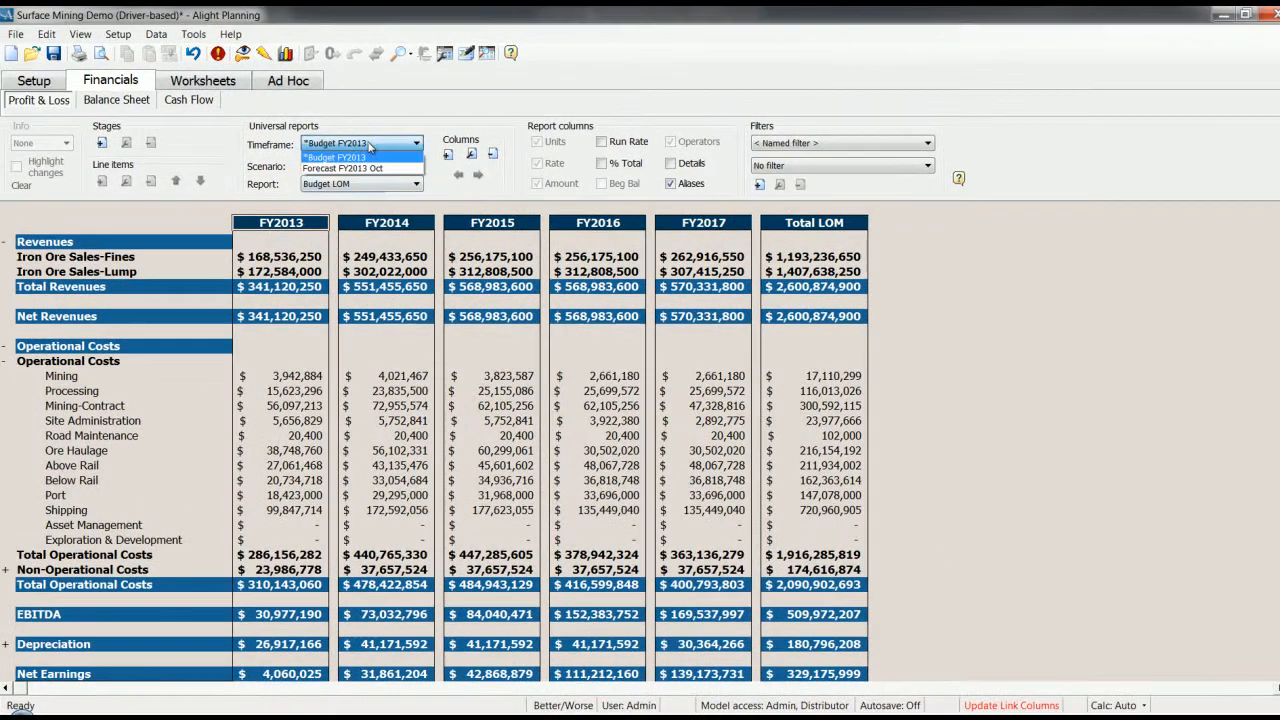
left_click(369, 170)
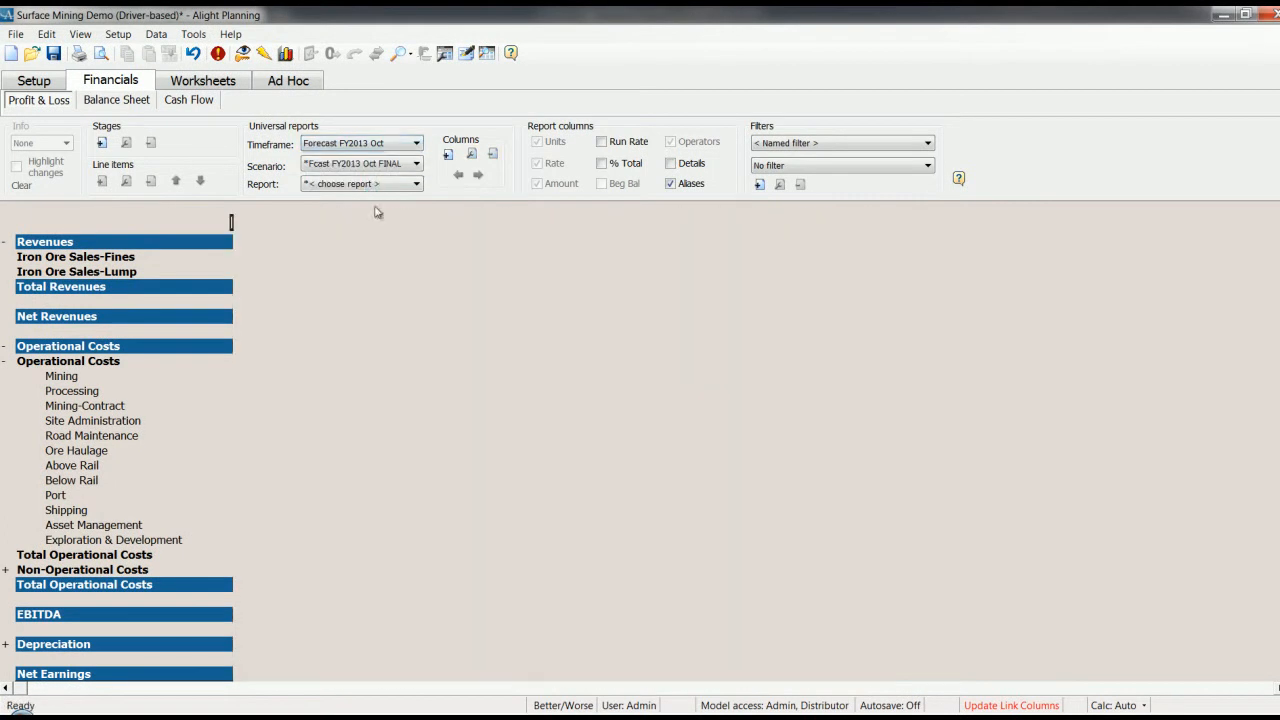
left_click(362, 186)
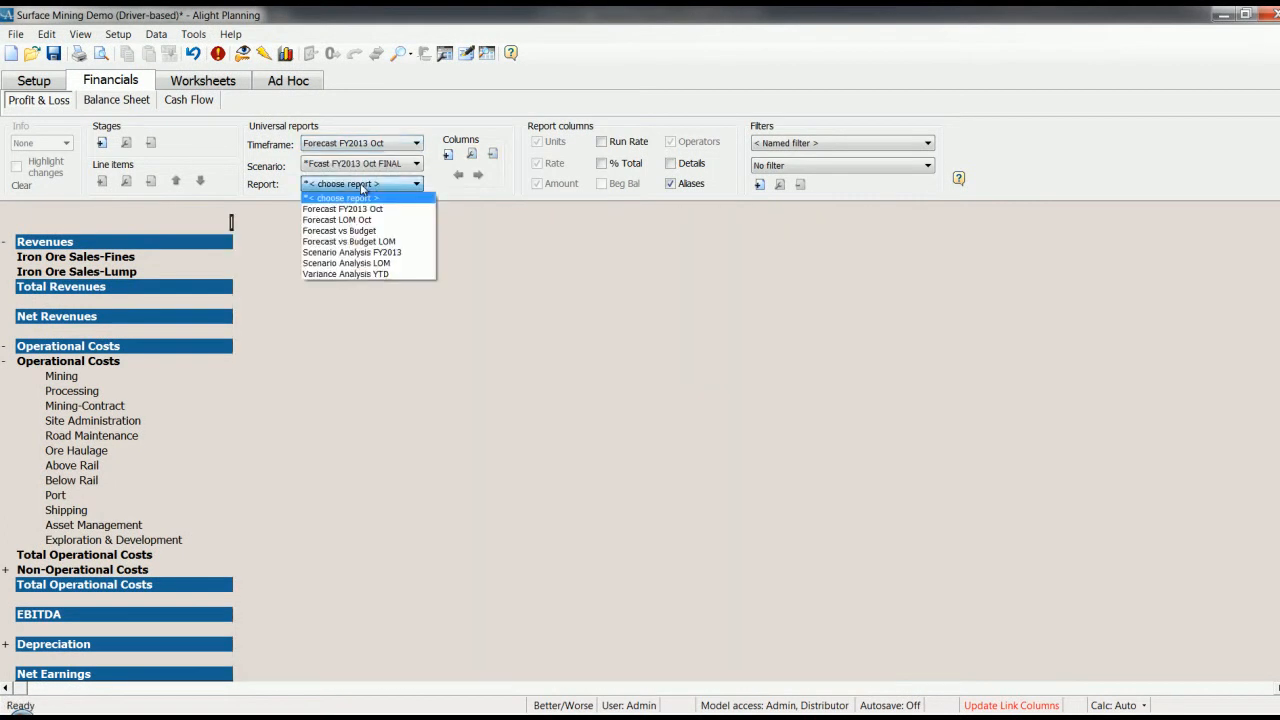
left_click(408, 242)
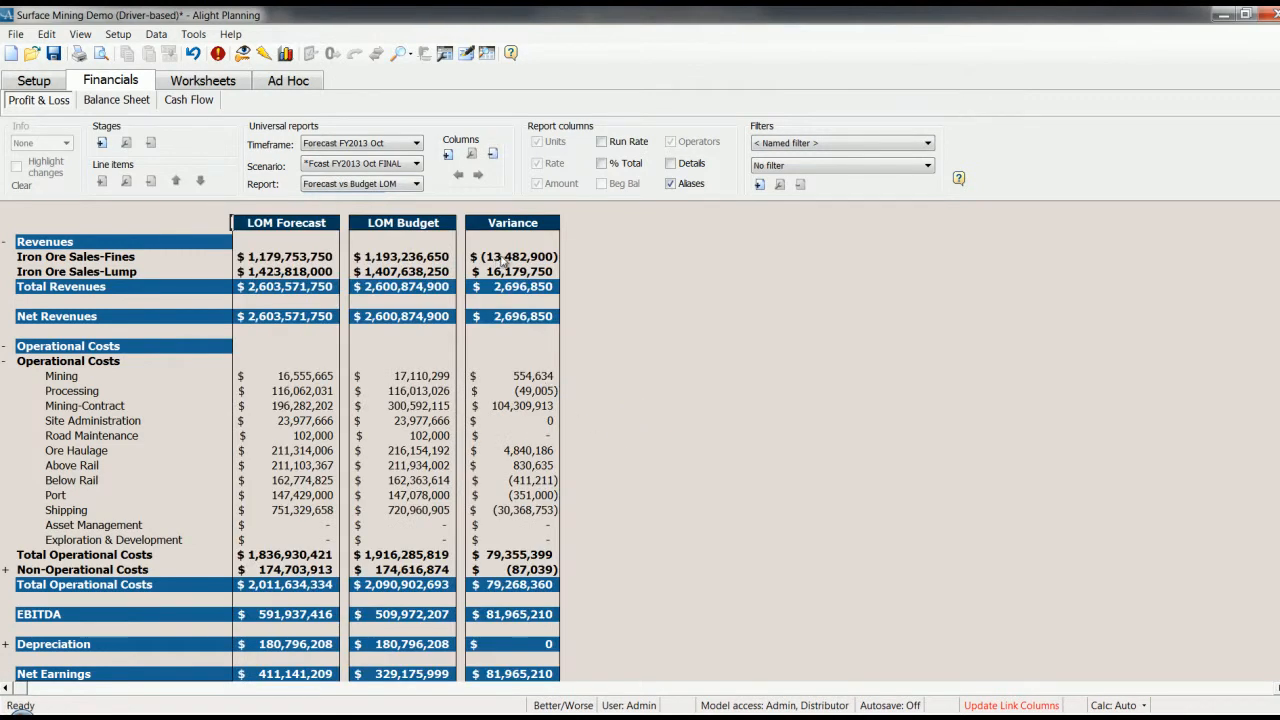
left_click_drag(505, 258, 498, 511)
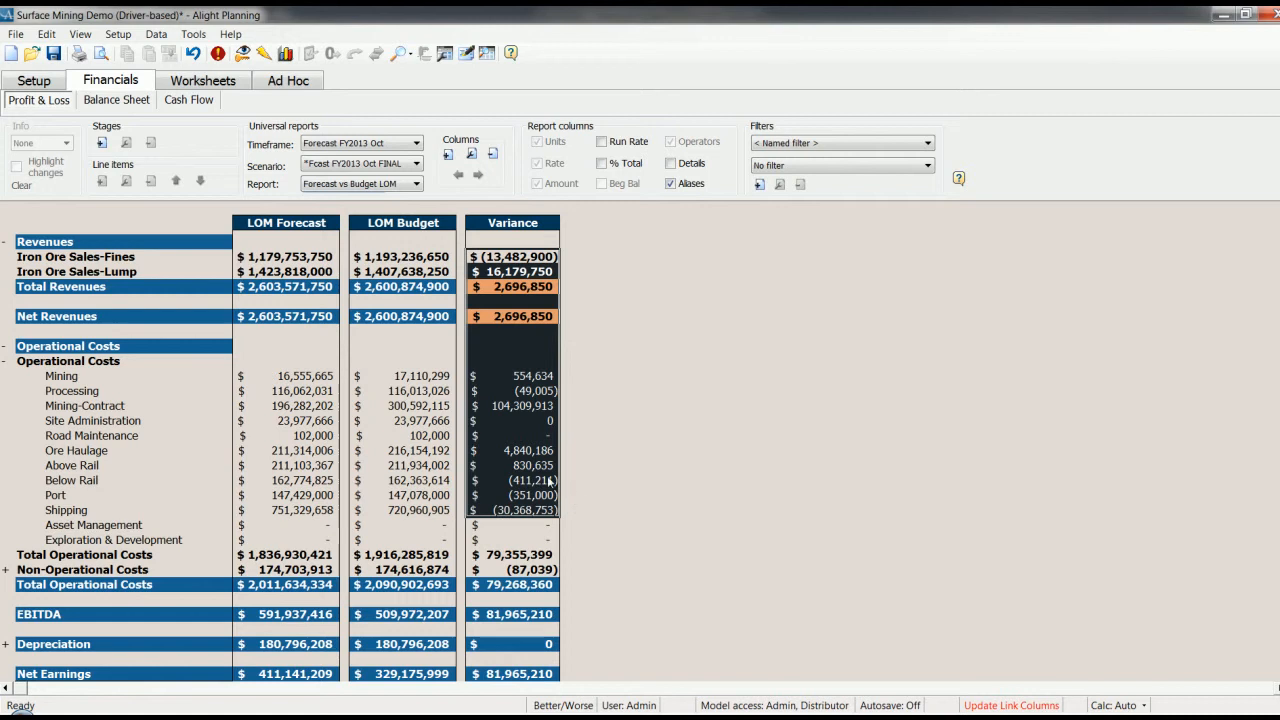